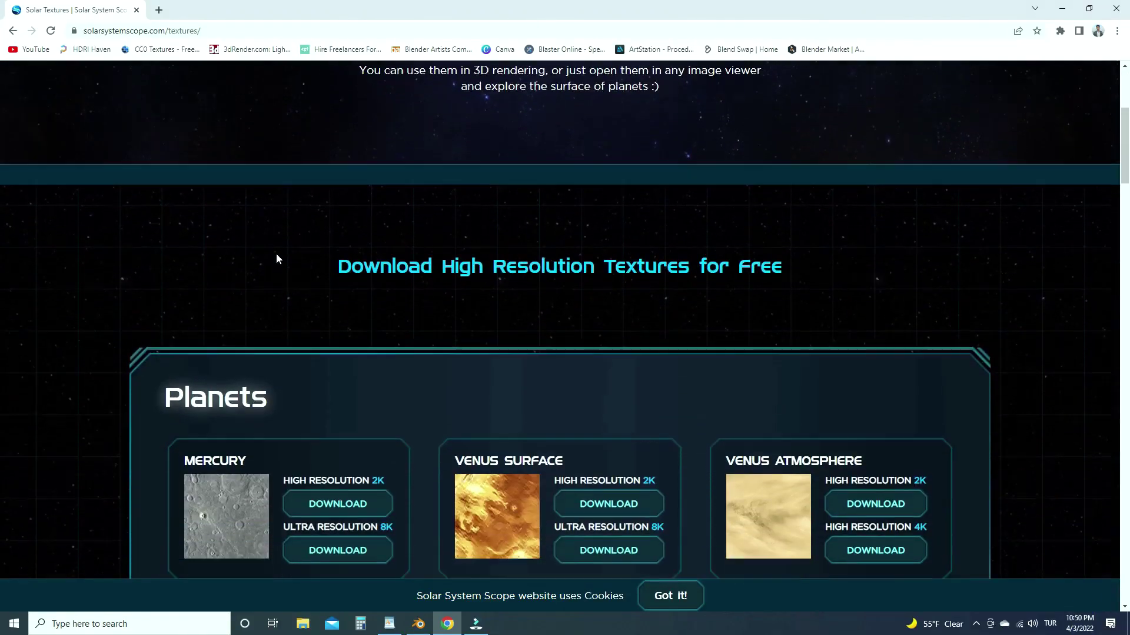
scroll(276, 254, down, 6)
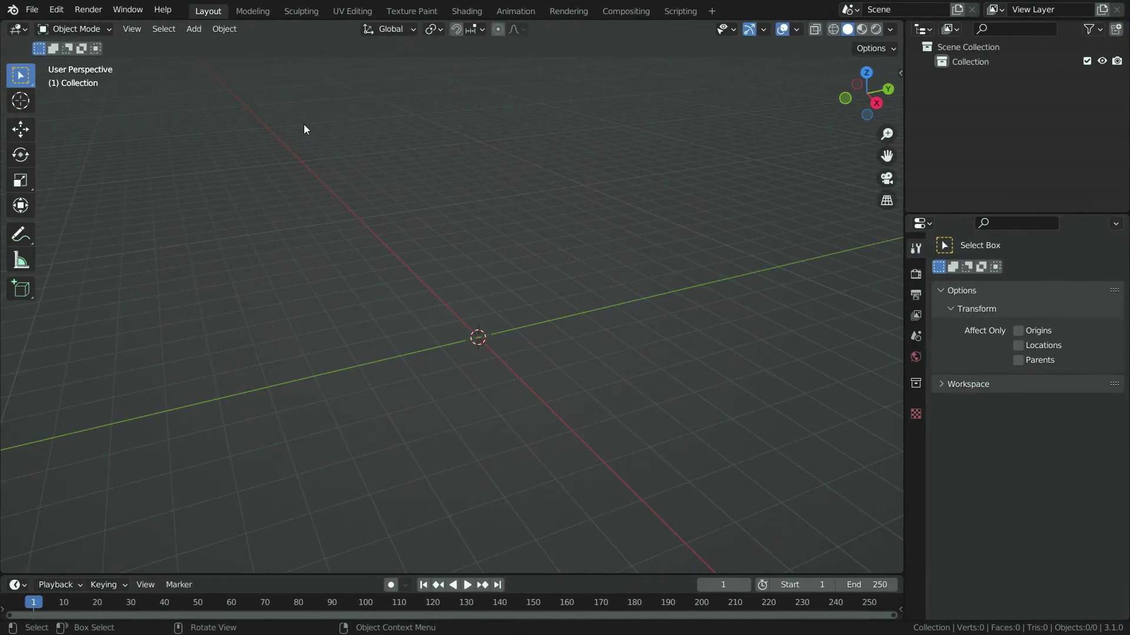
Add a UV sphere, view it from the front, and set its Rotation Y to 23.4°
key(shift+a)
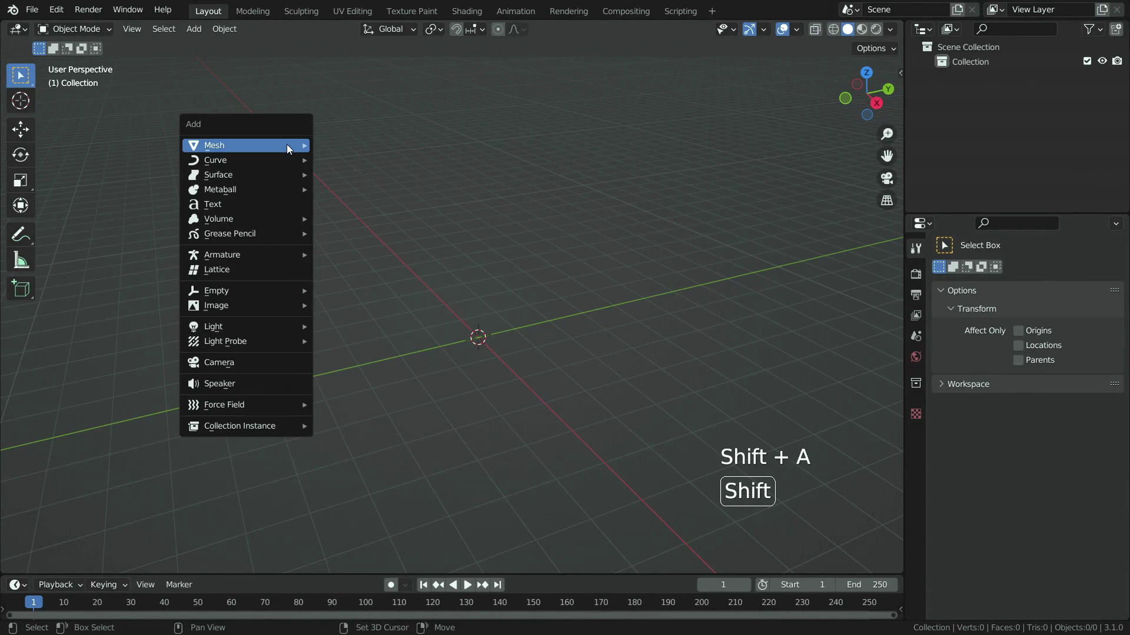
mouse_move(287, 143)
click(366, 187)
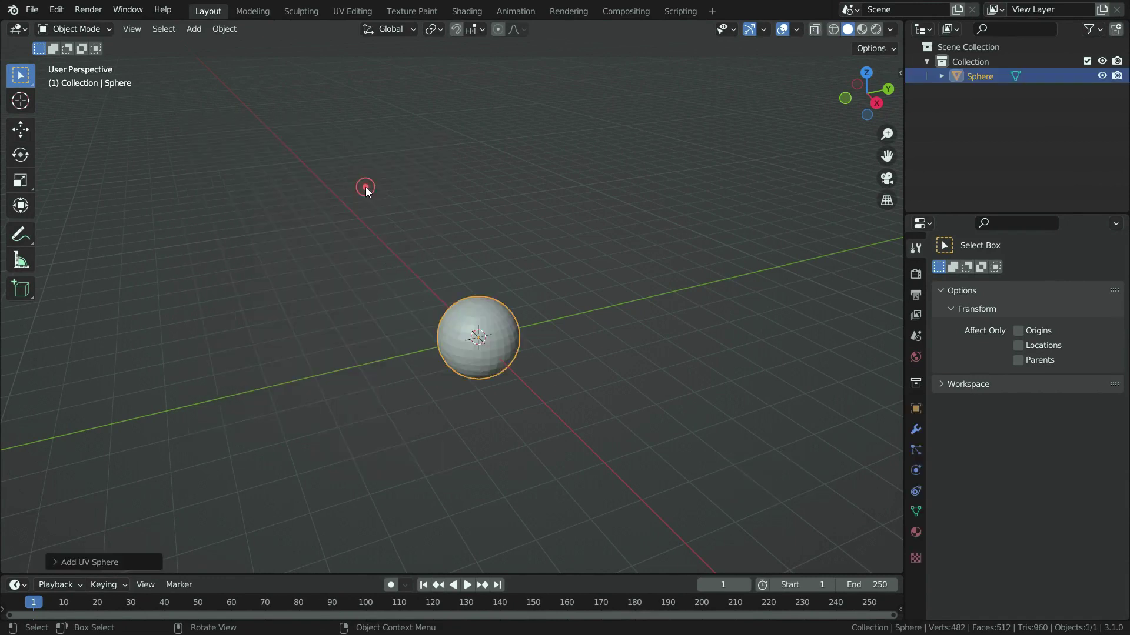
scroll(490, 398, up, 3)
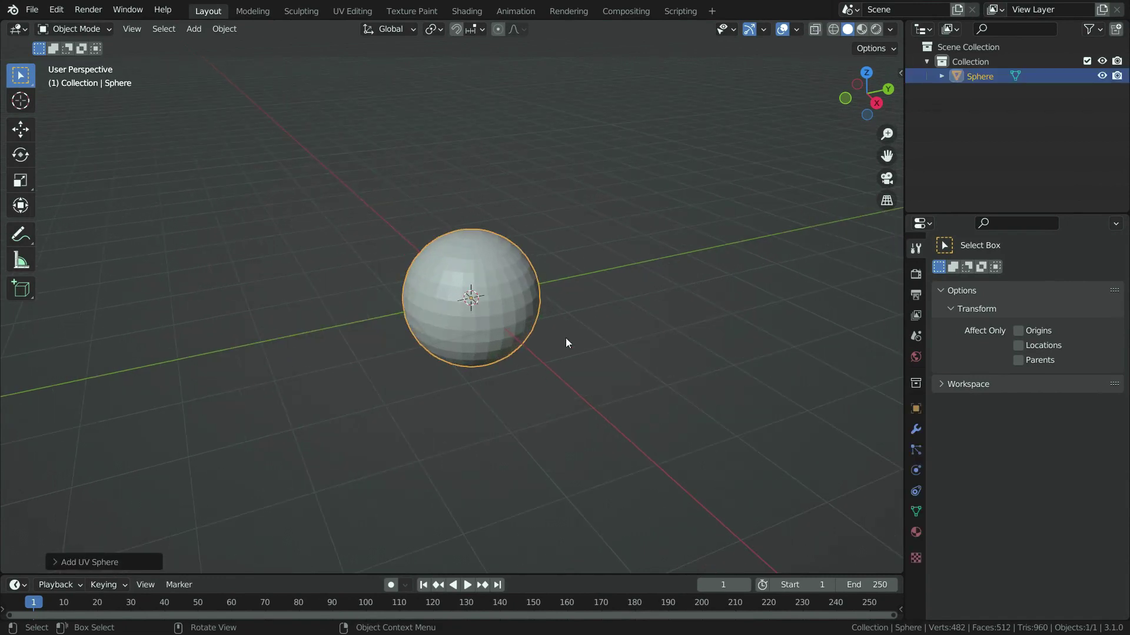
key(KP_1)
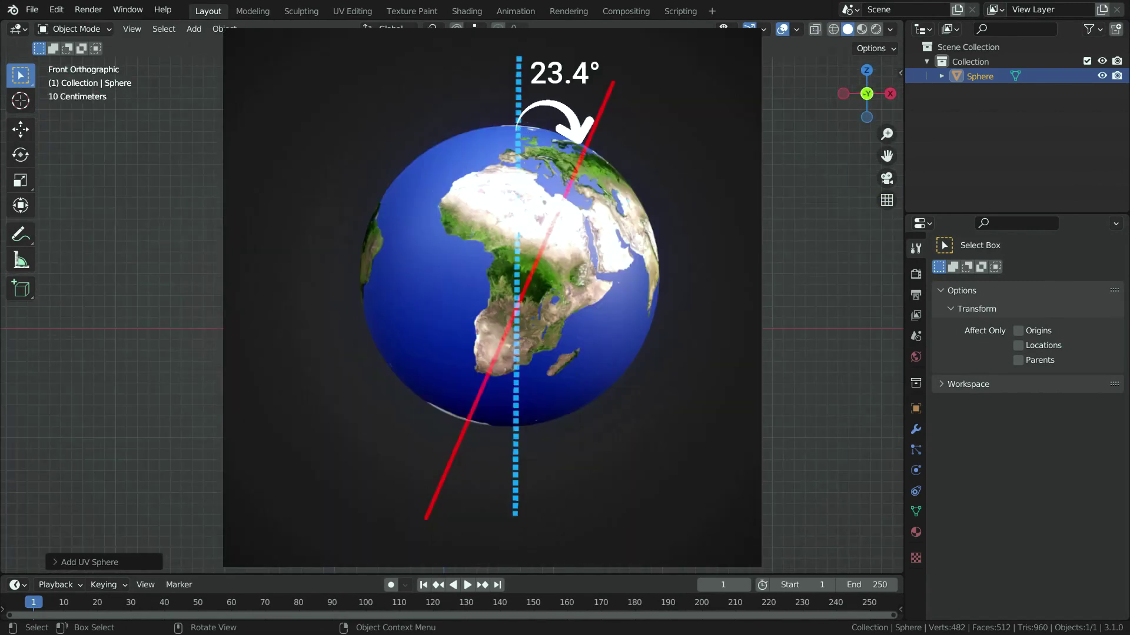
click(69, 563)
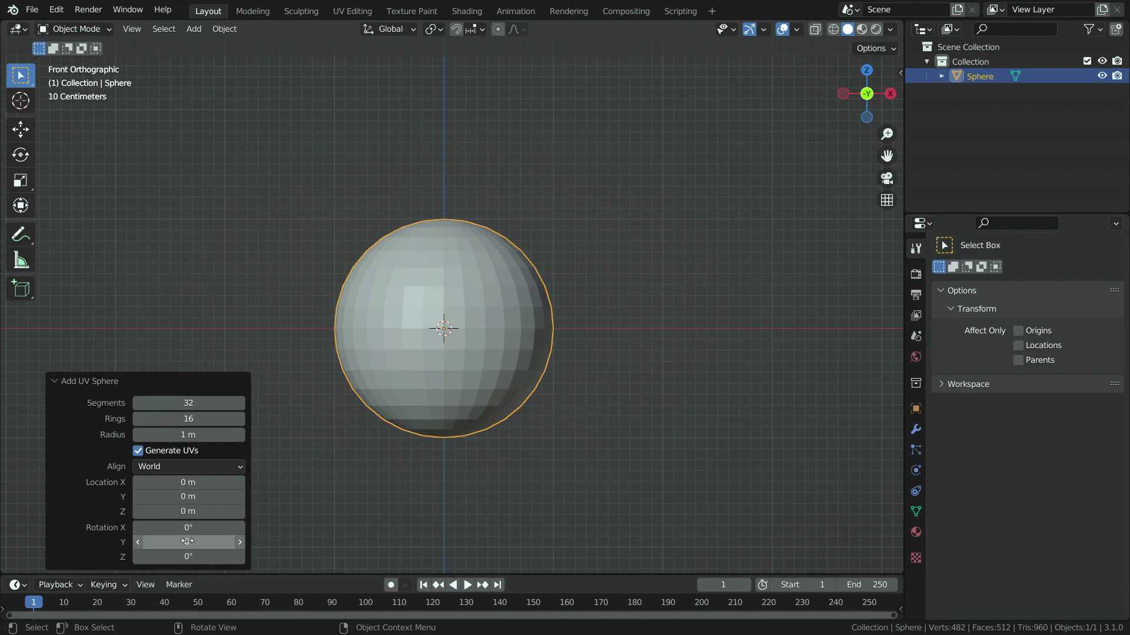
click(176, 542)
text(23)
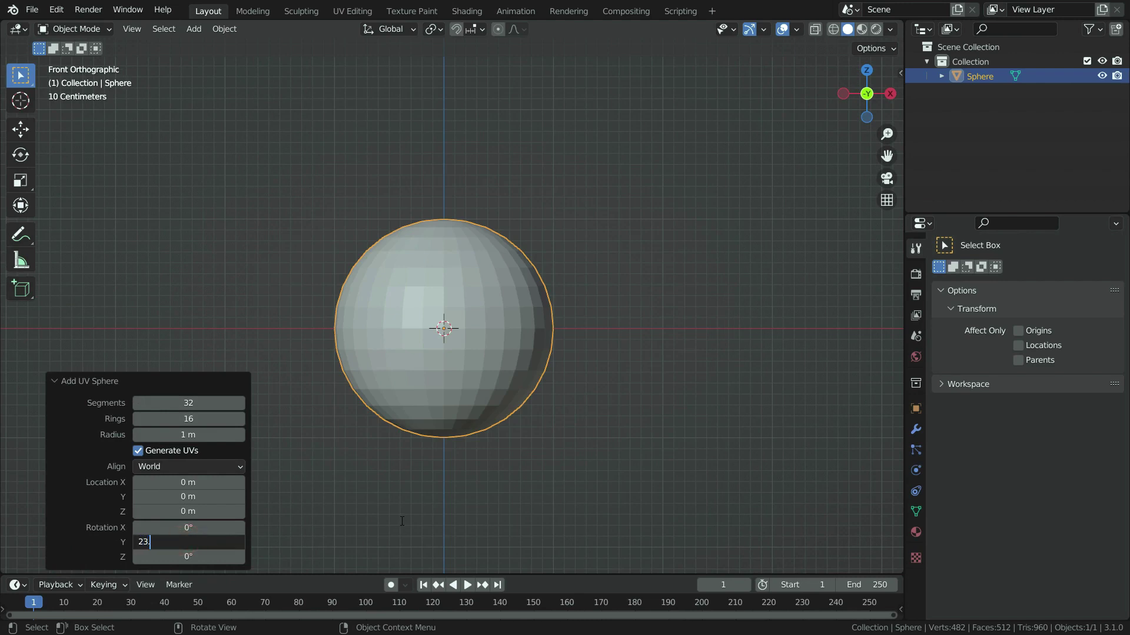
text(.4)
key(Return)
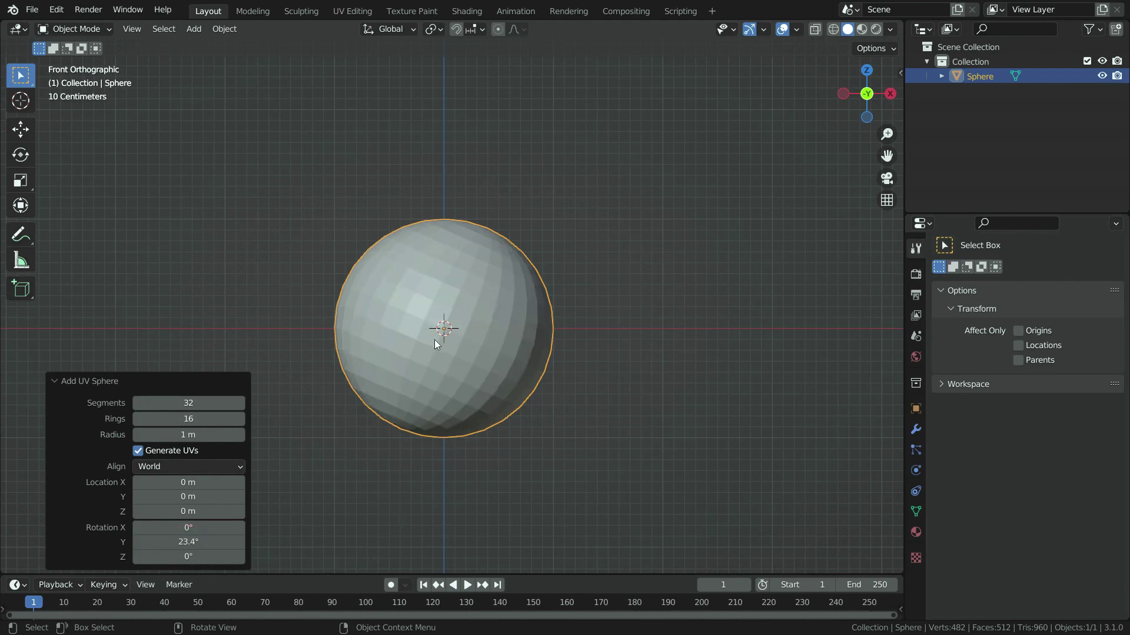
scroll(437, 345, up, 1)
Shade the sphere smooth, then add and apply a Subdivision Surface modifier at render level 1
right_click(479, 259)
click(481, 247)
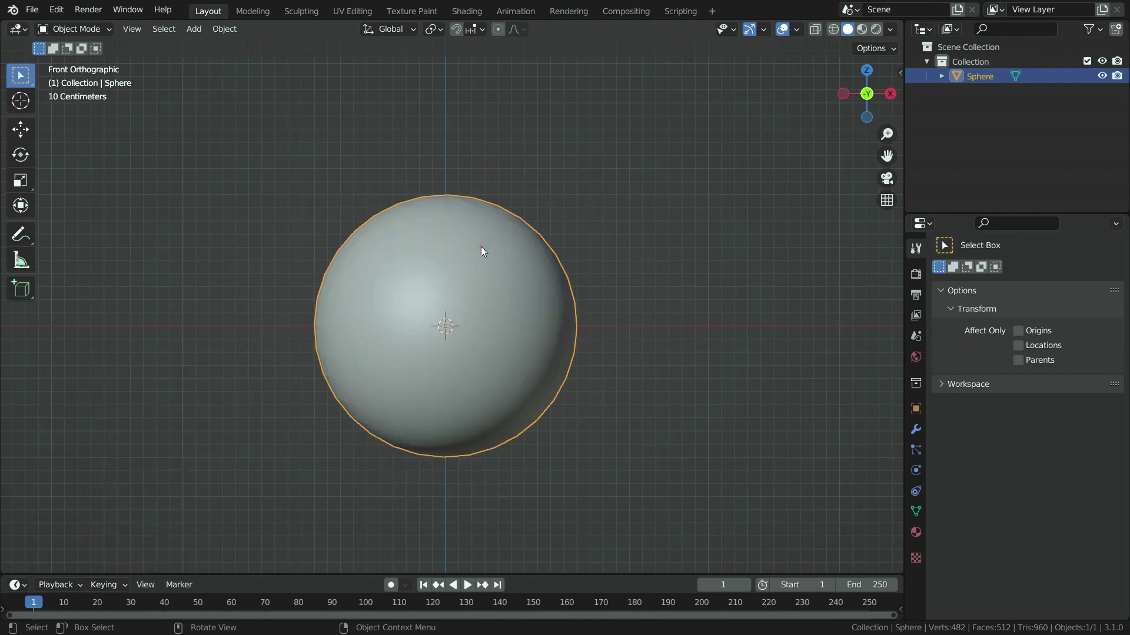
click(914, 432)
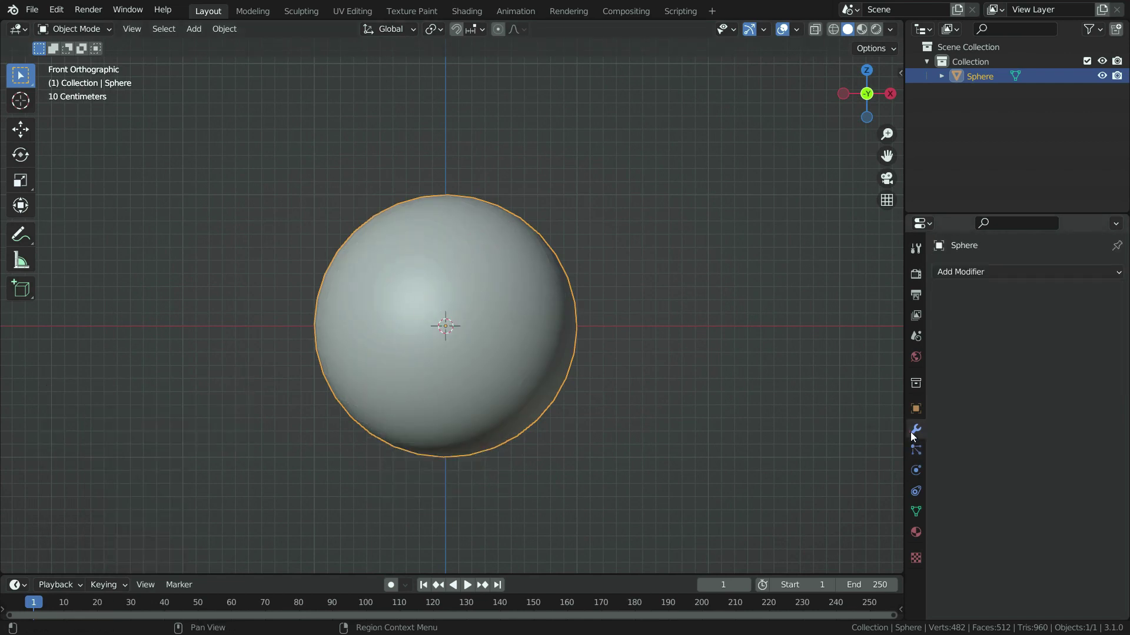
click(1017, 271)
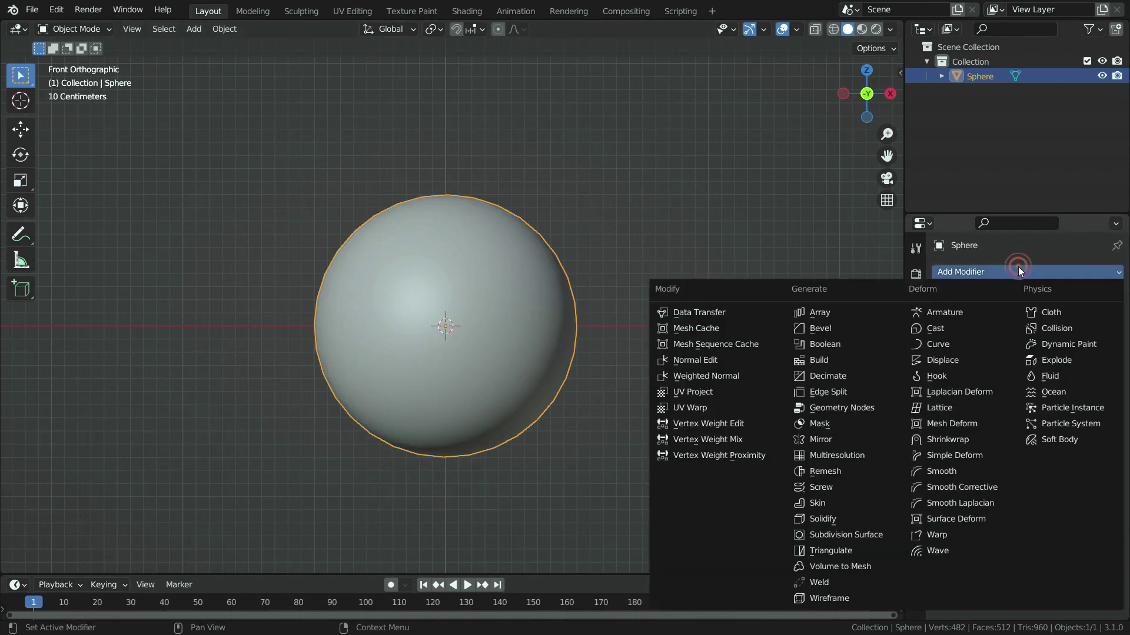
click(852, 533)
click(1015, 350)
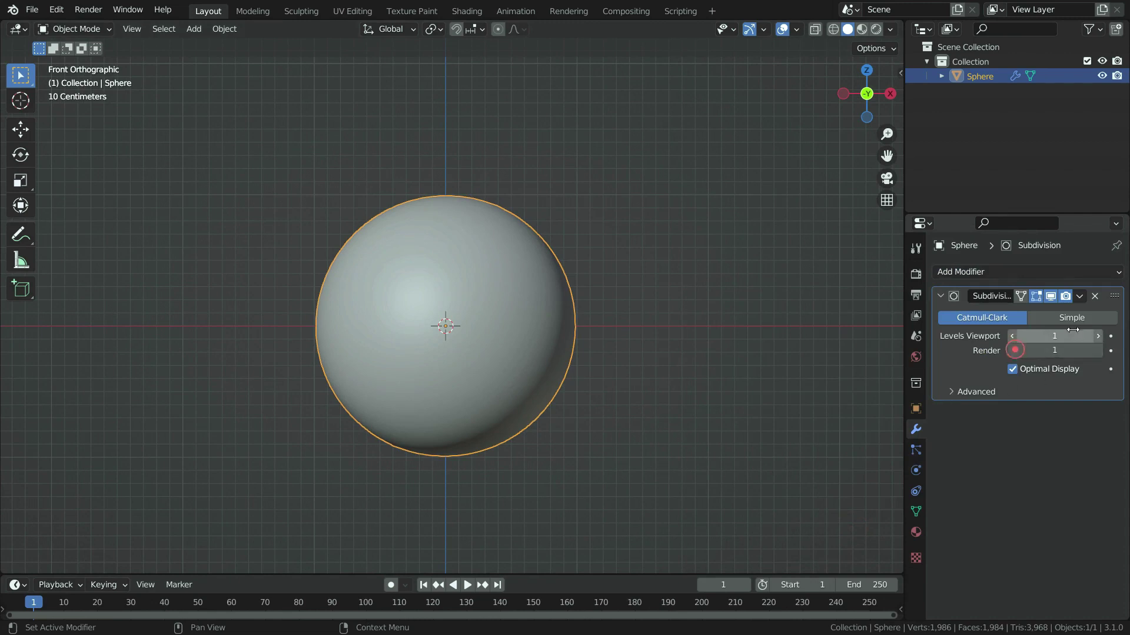
click(1080, 297)
click(1036, 315)
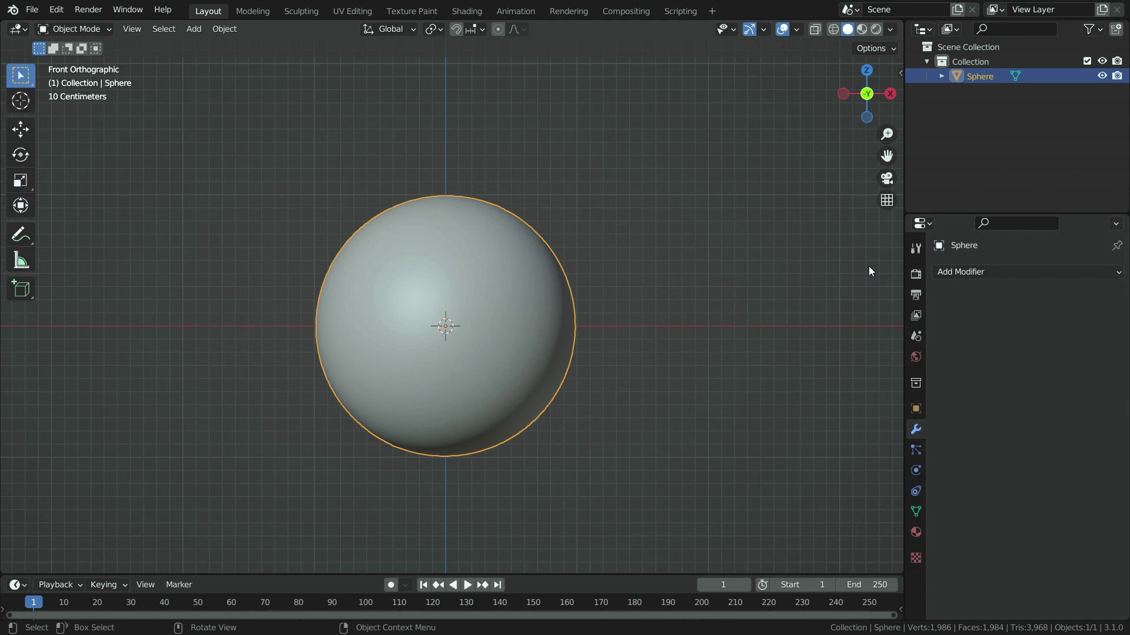
Switch the render engine from Cycles to Eevee and turn on Rendered viewport shading
click(916, 273)
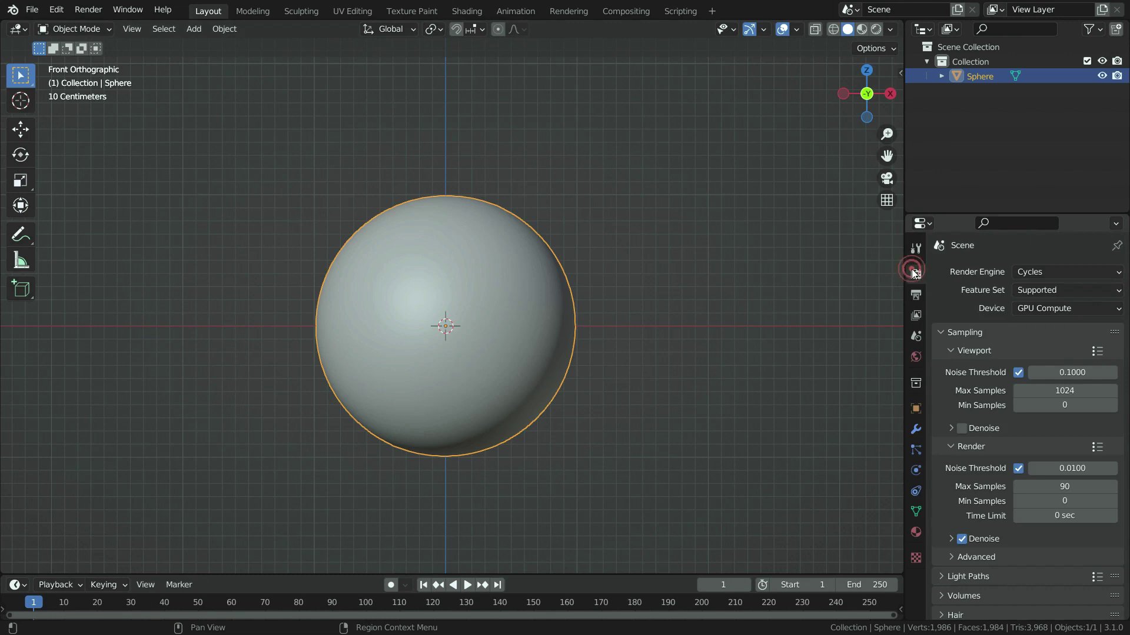
click(1053, 272)
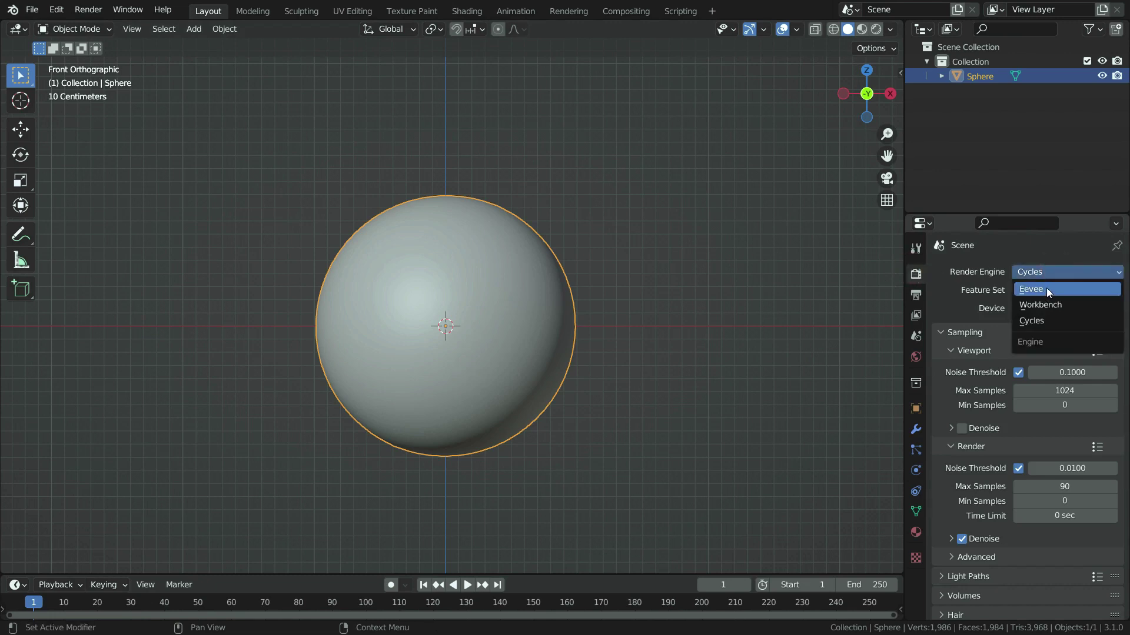
click(1048, 290)
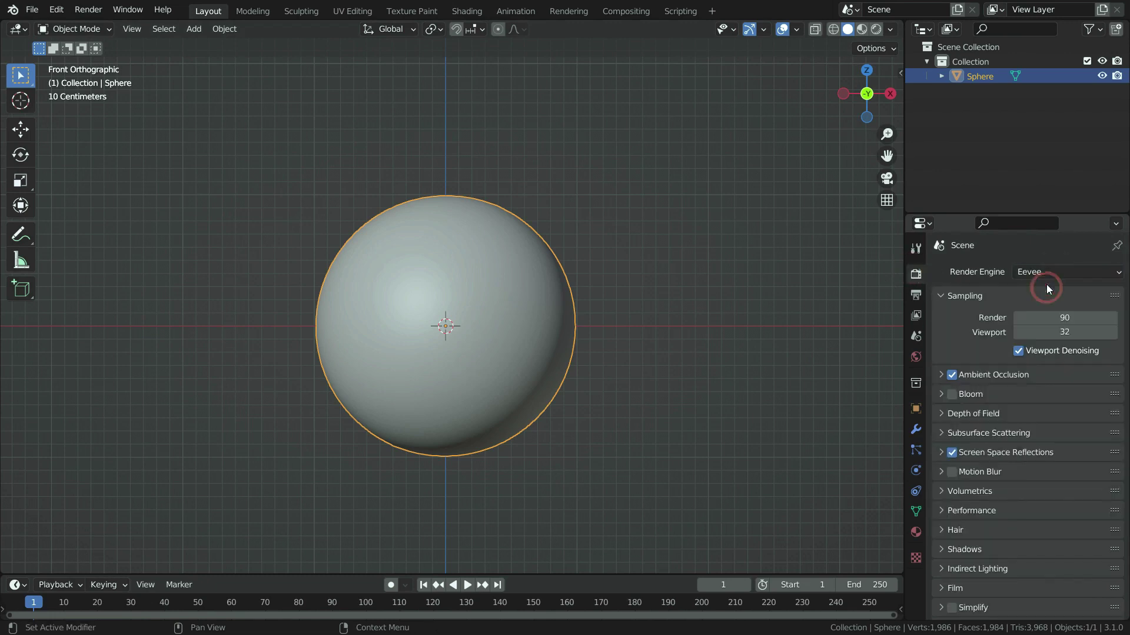
click(875, 29)
ctrl+scroll(359, 328, down, 2)
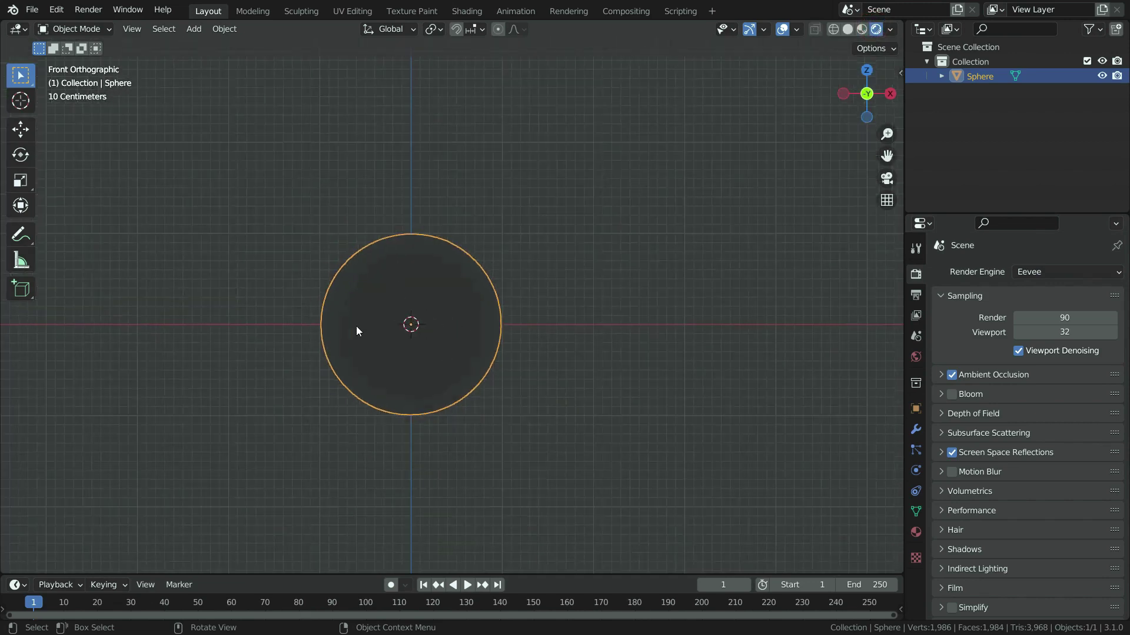
Add a Sun light, move it about 3.78 m along X, and aim it at the sphere's right side
key(shift+a)
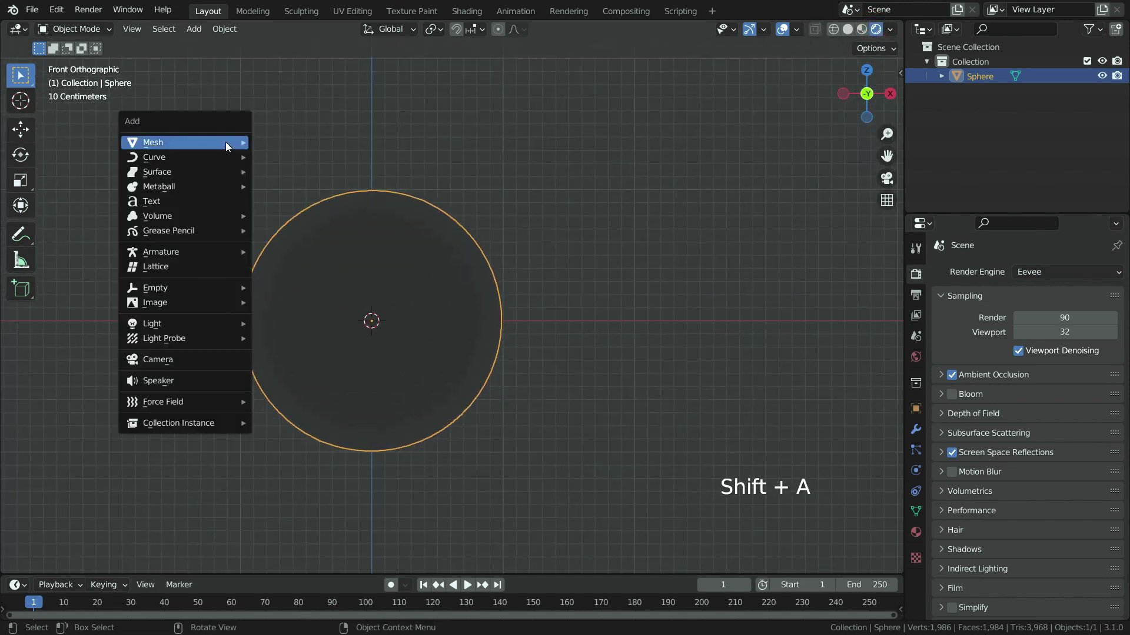
mouse_move(209, 330)
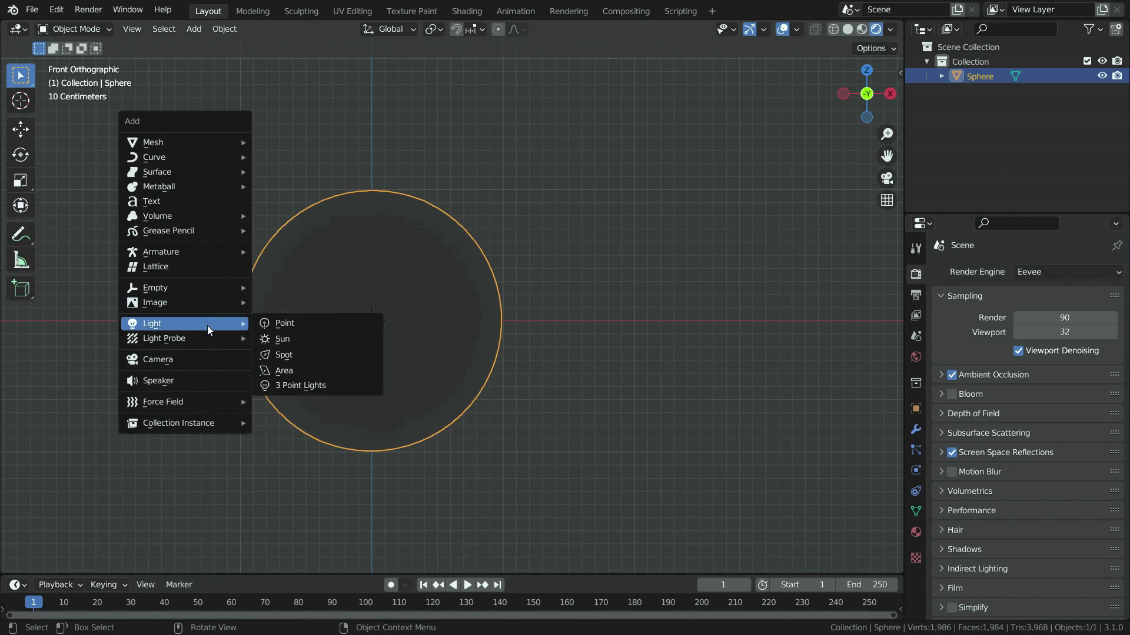
click(310, 339)
key(g)
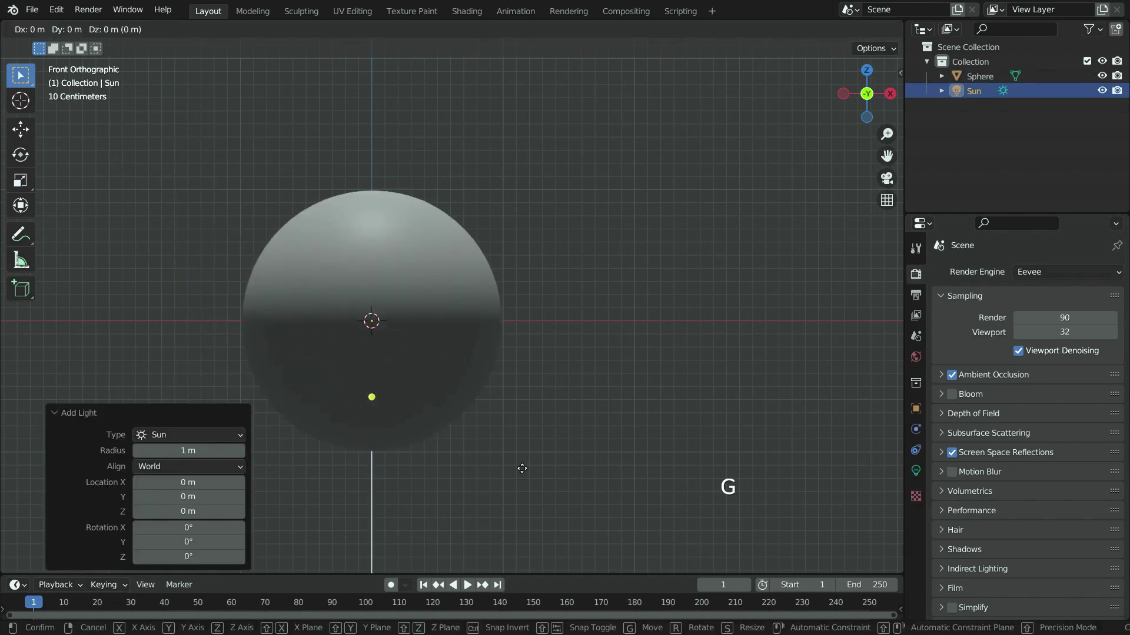
key(x)
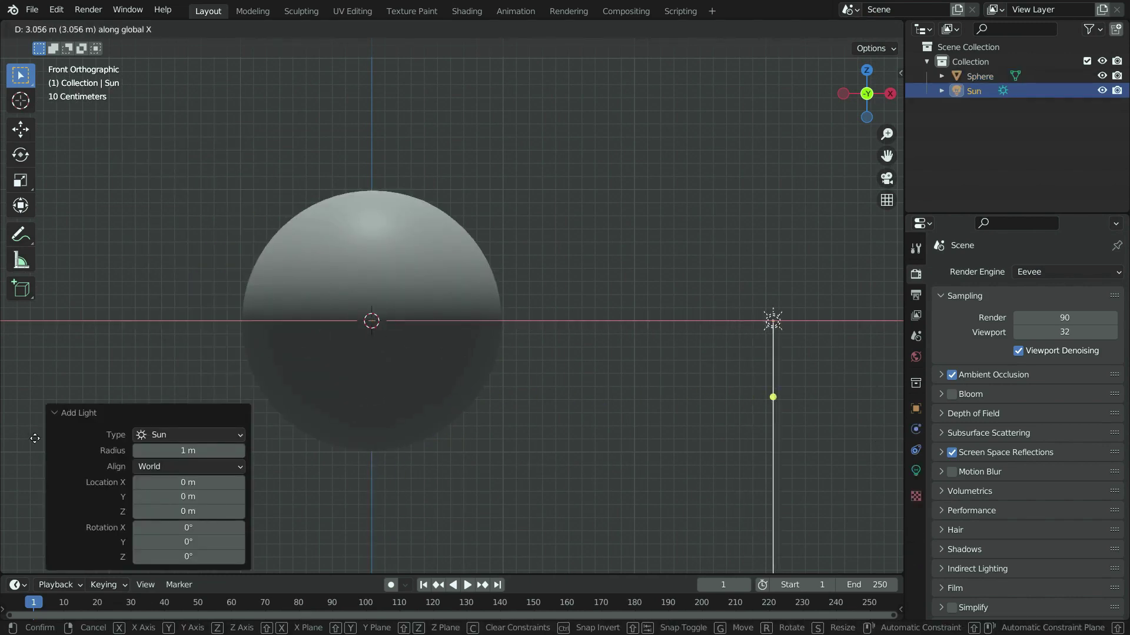
click(118, 434)
scroll(207, 333, down, 3)
scroll(212, 329, up, 2)
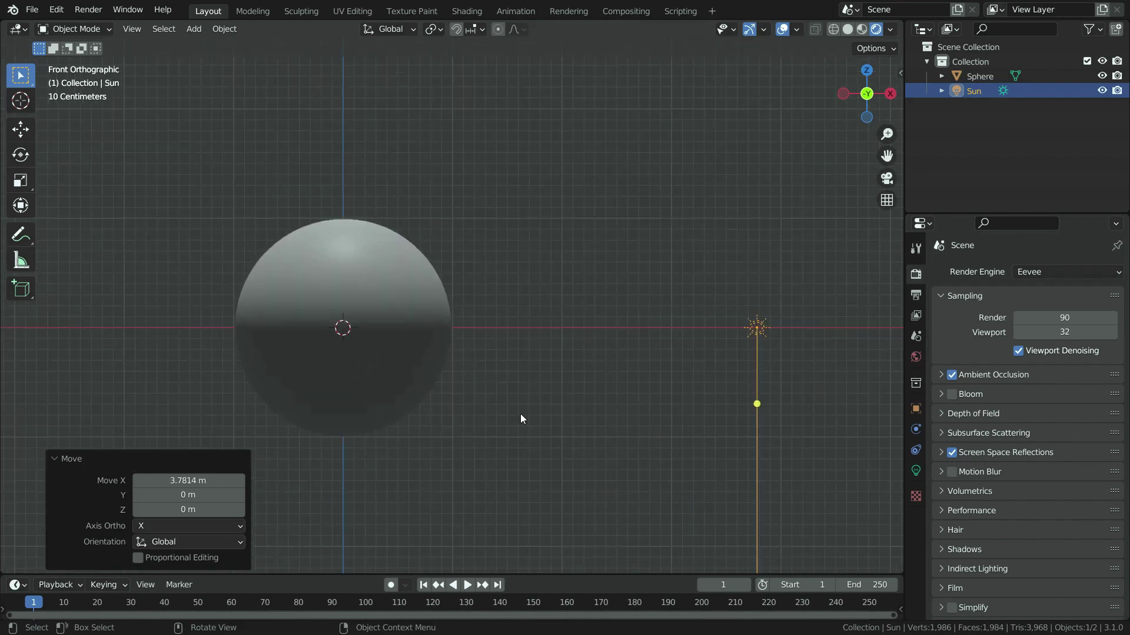
mouse_move(759, 404)
mouse_down()
mouse_move(618, 409)
mouse_move(555, 373)
mouse_move(528, 329)
mouse_up()
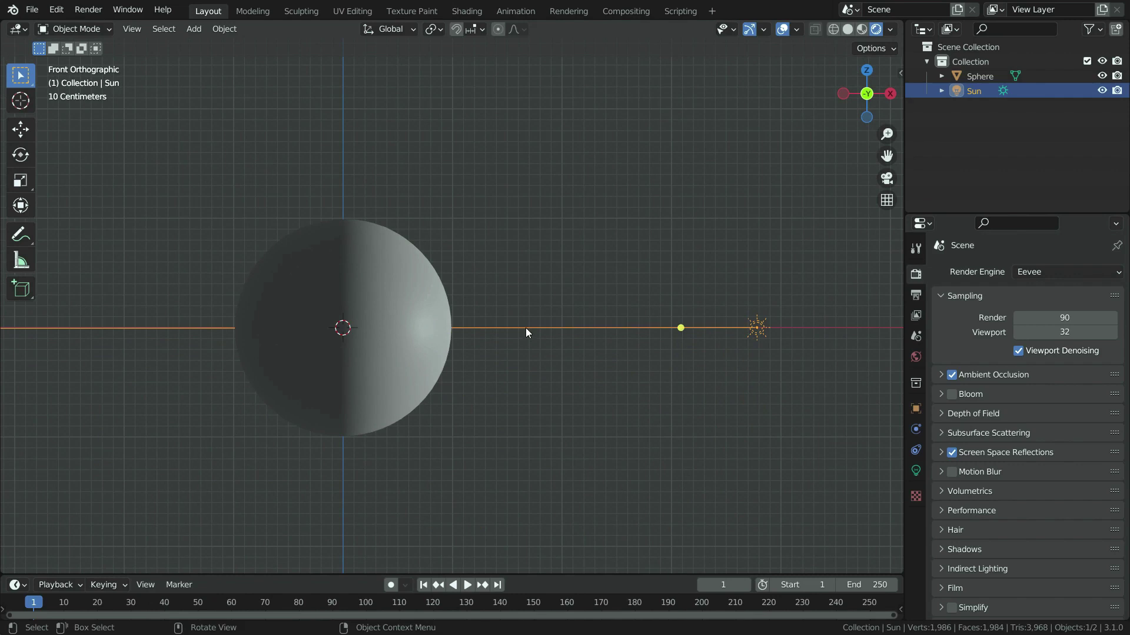
Give the Sun light Strength 5 and Specular 0.2 in its light properties
click(915, 470)
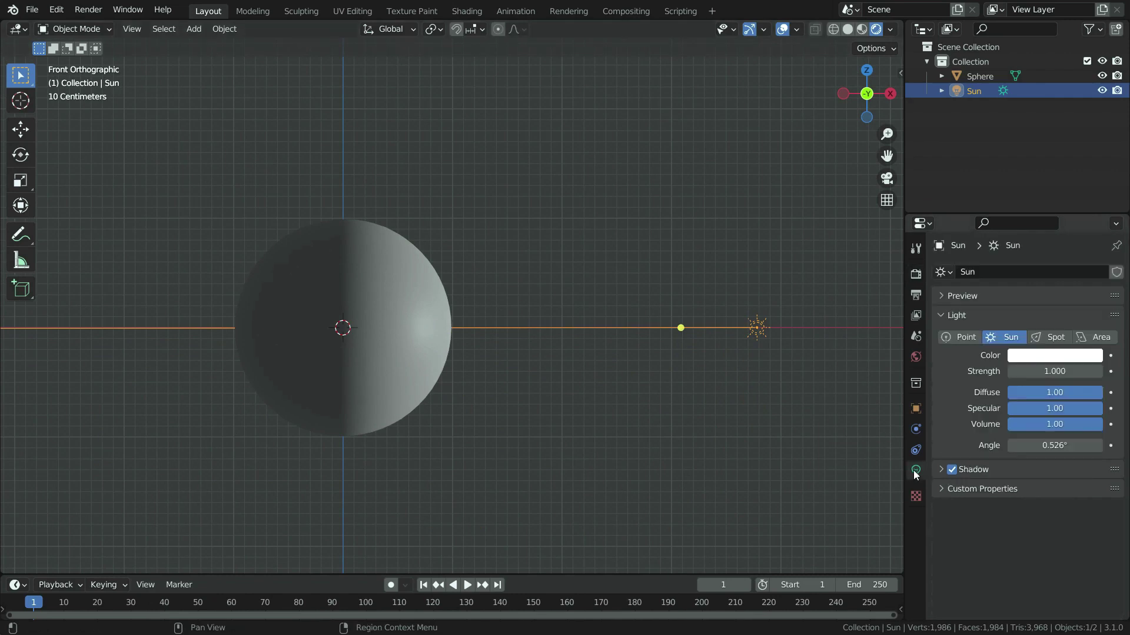
click(1053, 371)
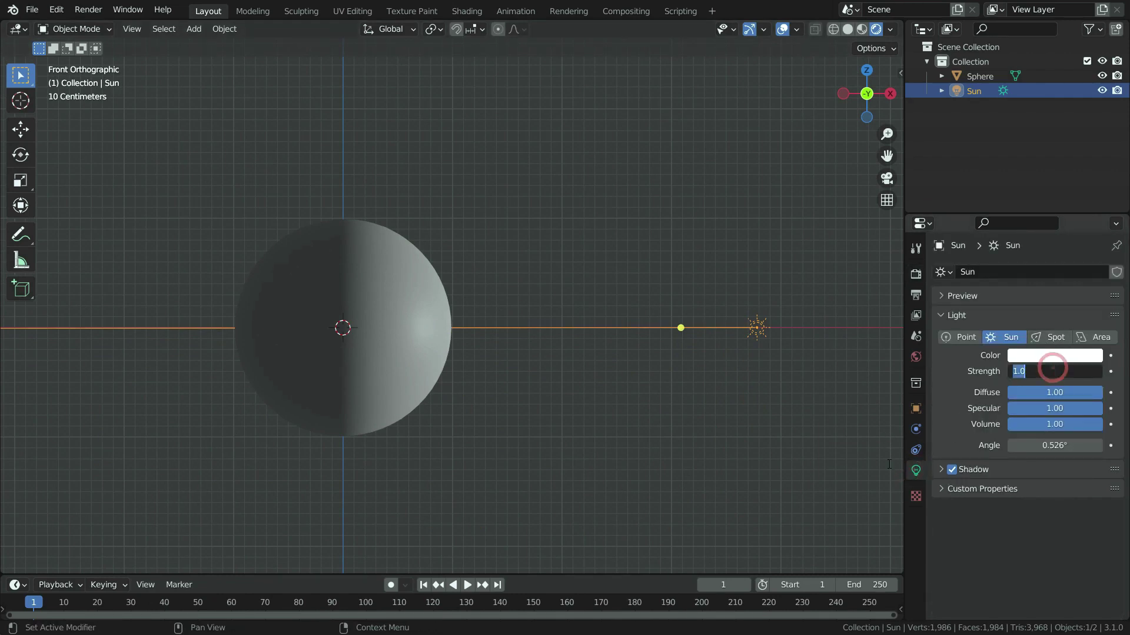
text(5)
key(Return)
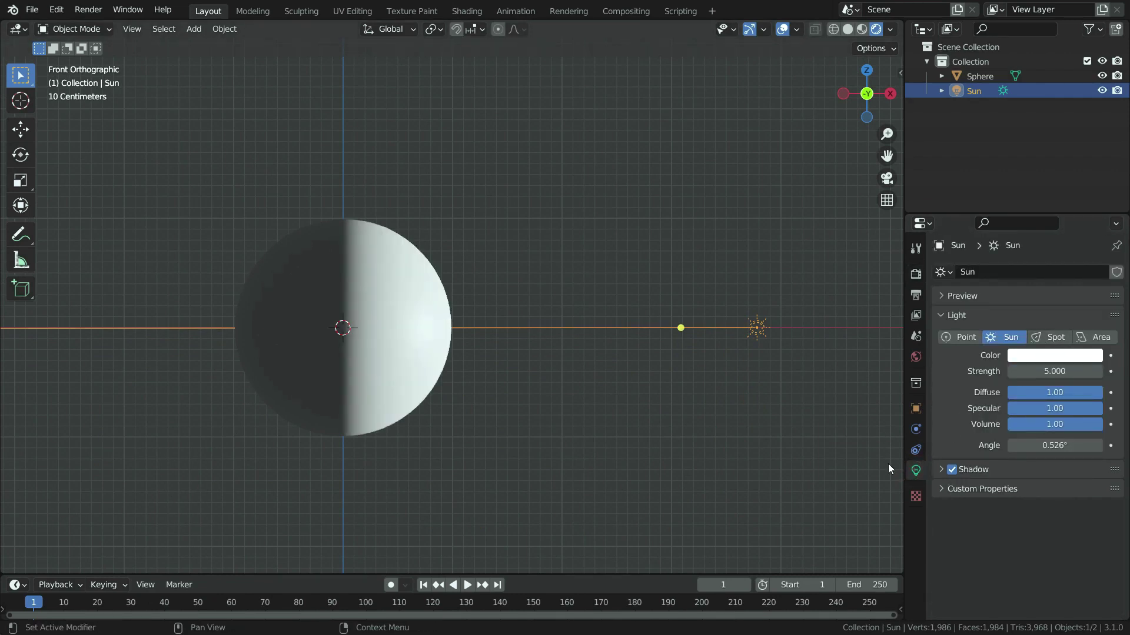
click(1058, 409)
text(0.2)
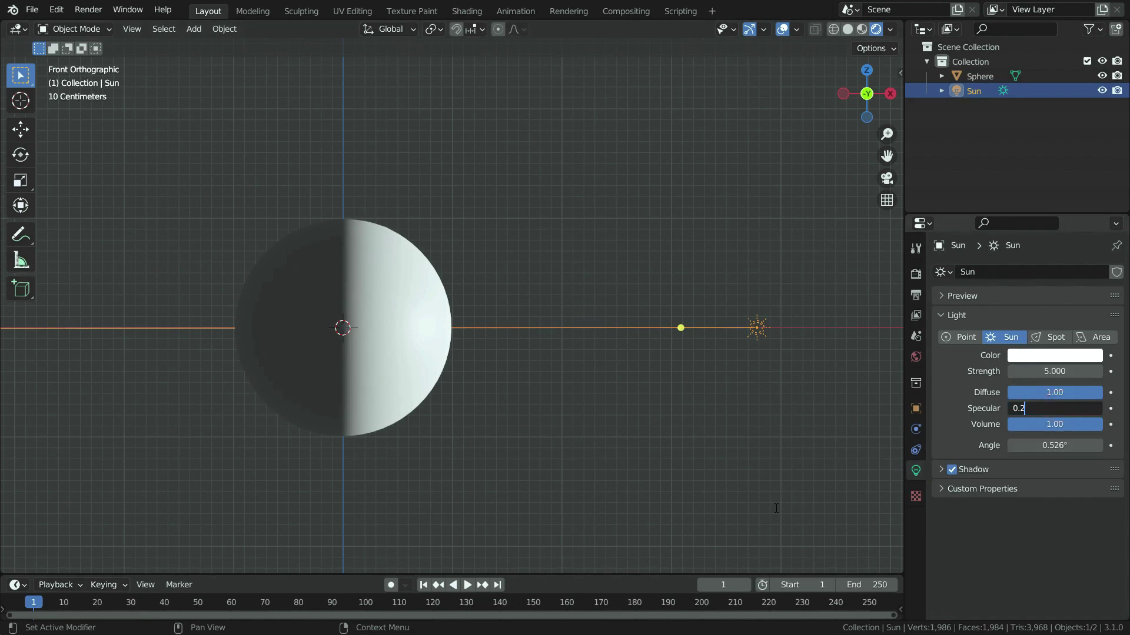
key(Return)
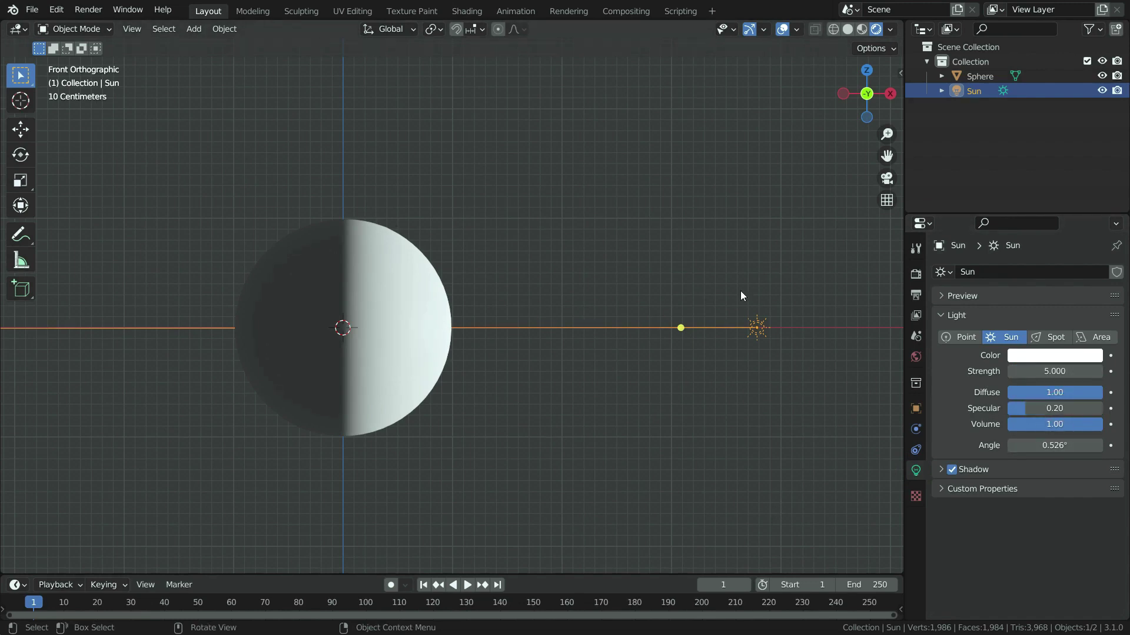
Select the sphere, enlarge the bottom timeline area and switch it to the Shader Editor
click(380, 283)
shift+scroll(441, 195, down, 5)
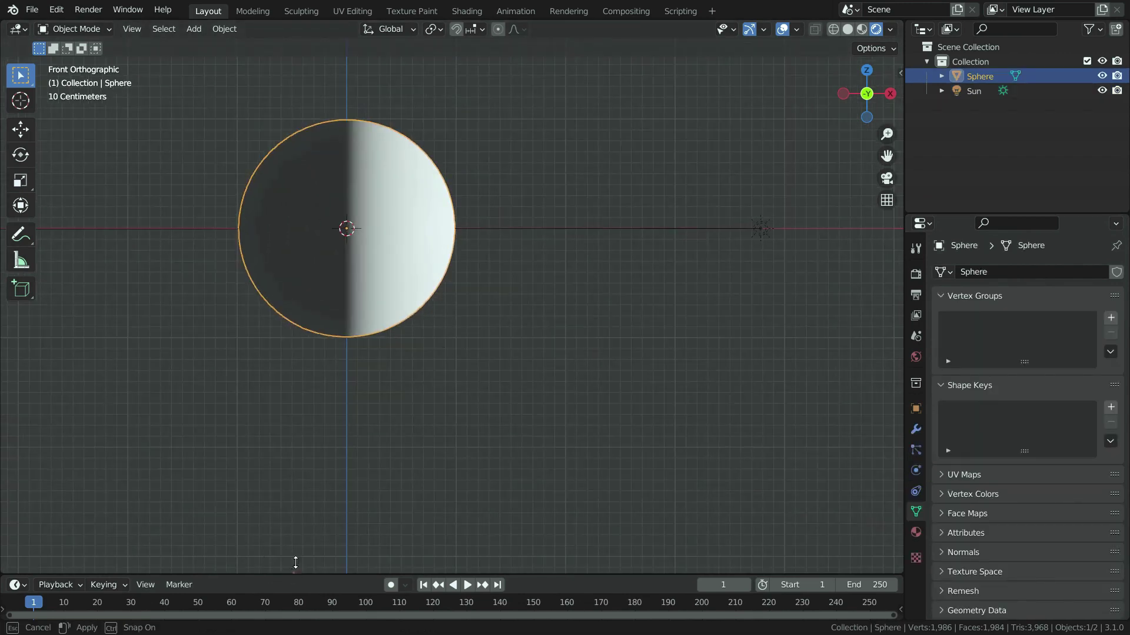
drag(295, 576, 318, 360)
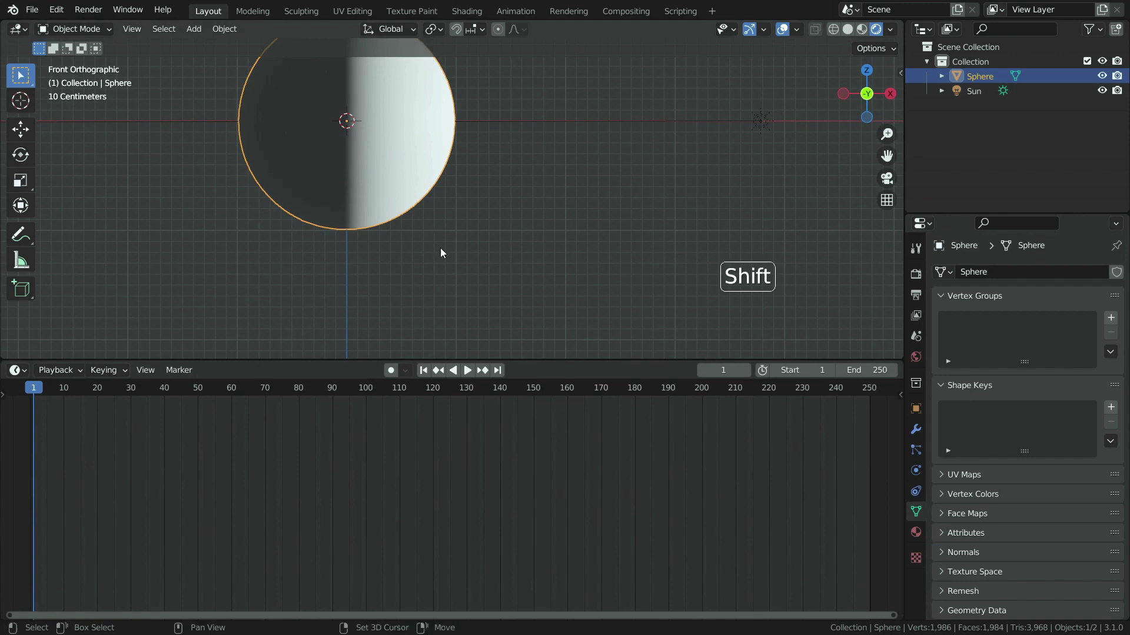
shift+scroll(441, 259, up, 4)
click(19, 369)
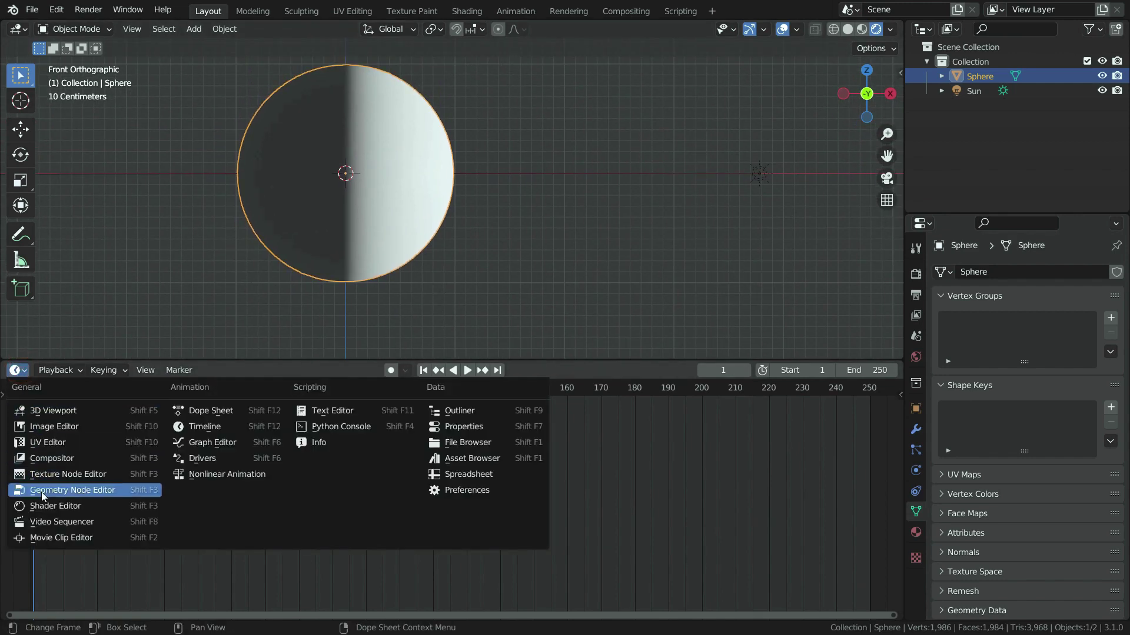
click(59, 504)
Hide the node sidebar and create the new material Material.001, centring its nodes
key(n)
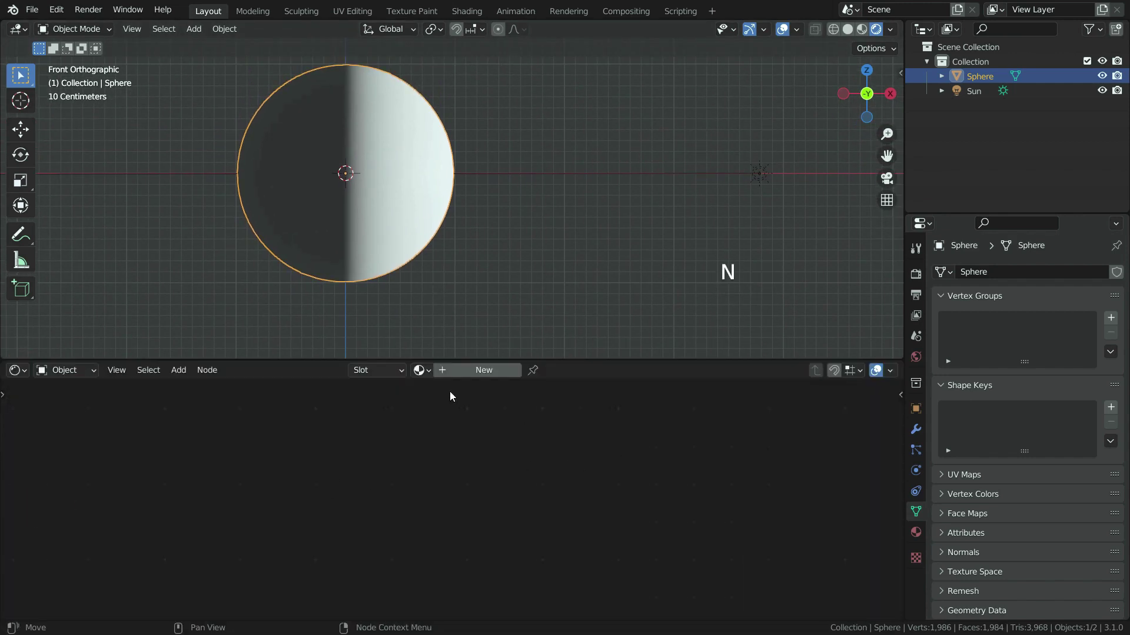
click(484, 370)
scroll(410, 532, up, 3)
scroll(410, 531, up, 2)
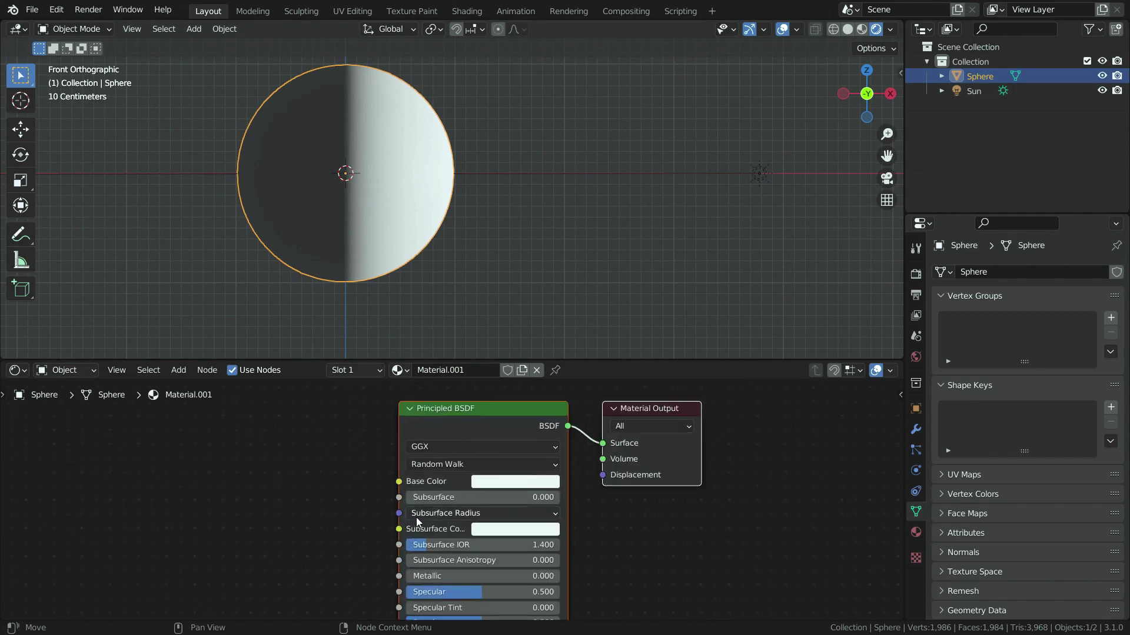
middle_drag(460, 519, 587, 536)
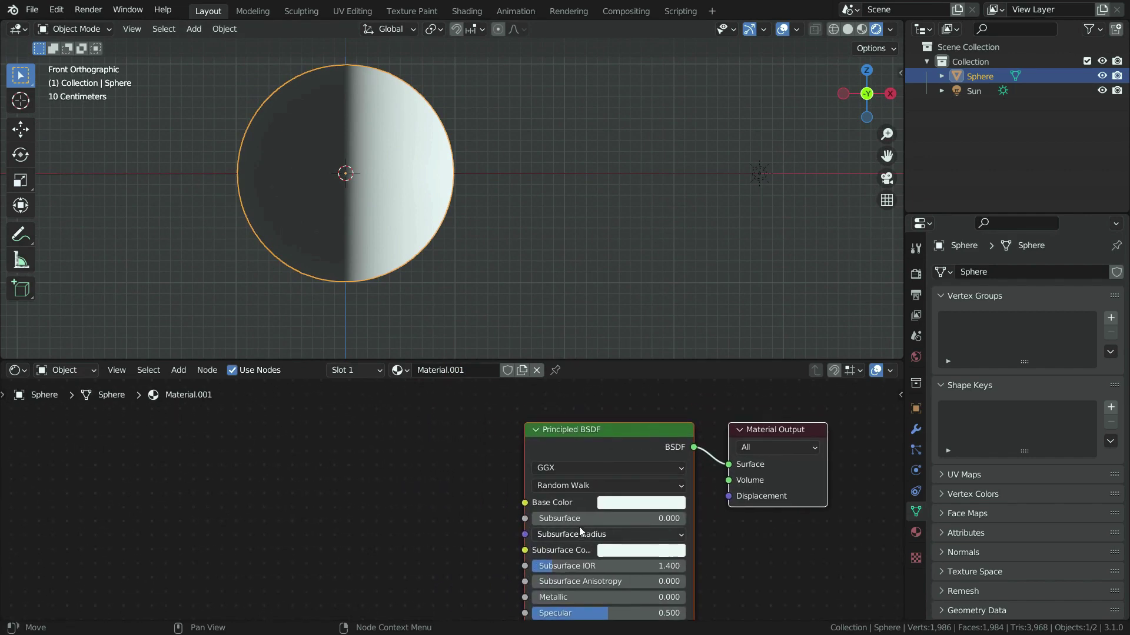
key(shift+a)
Add an Image Texture node left of the shader and load 8k_earth_daymap.jpg from Downloads
mouse_move(257, 488)
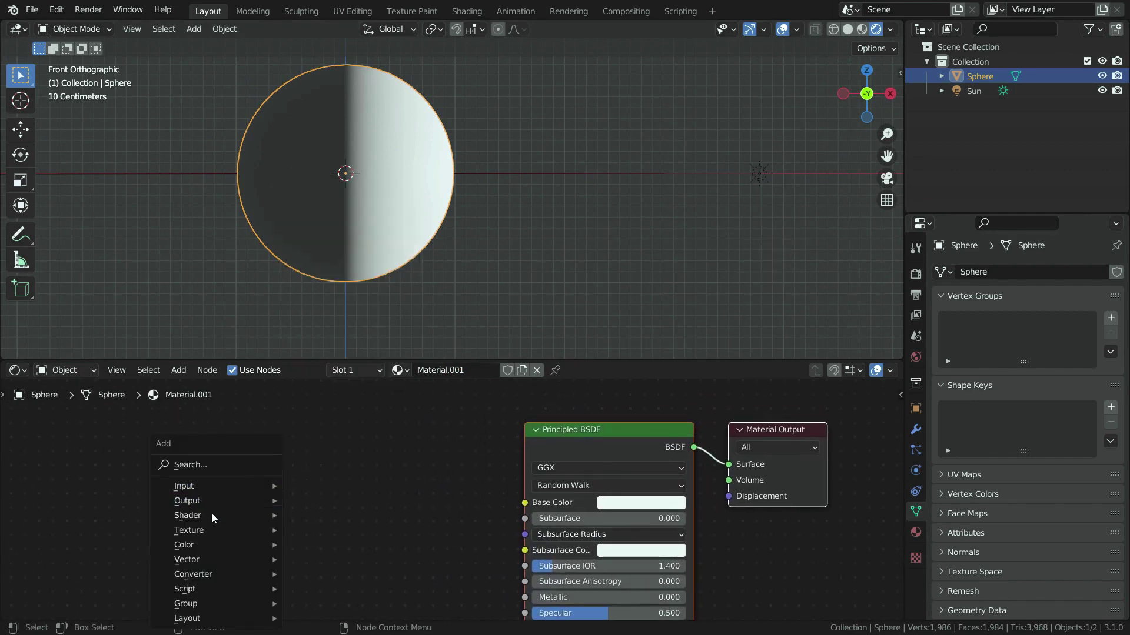
mouse_move(220, 531)
click(348, 415)
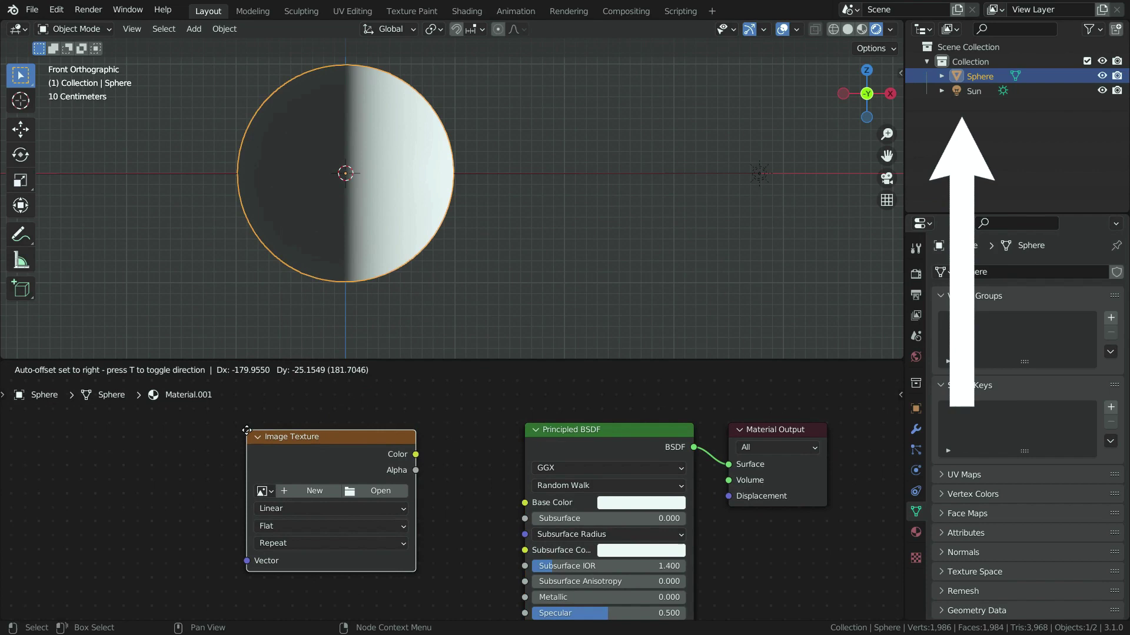
click(259, 430)
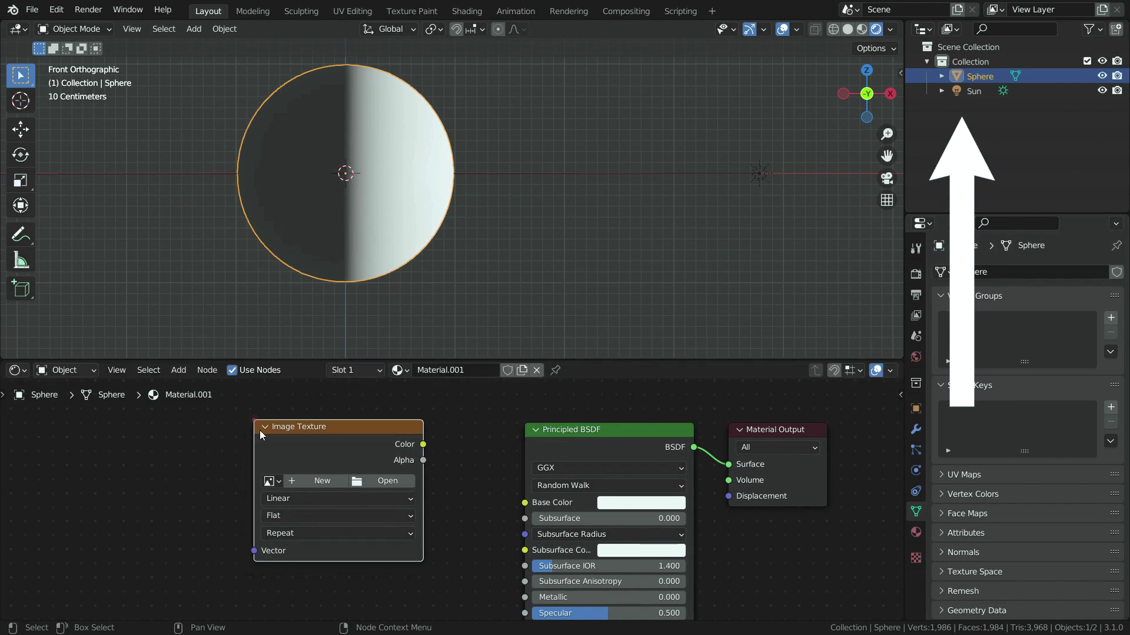
scroll(369, 481, up, 1)
click(369, 481)
click(375, 431)
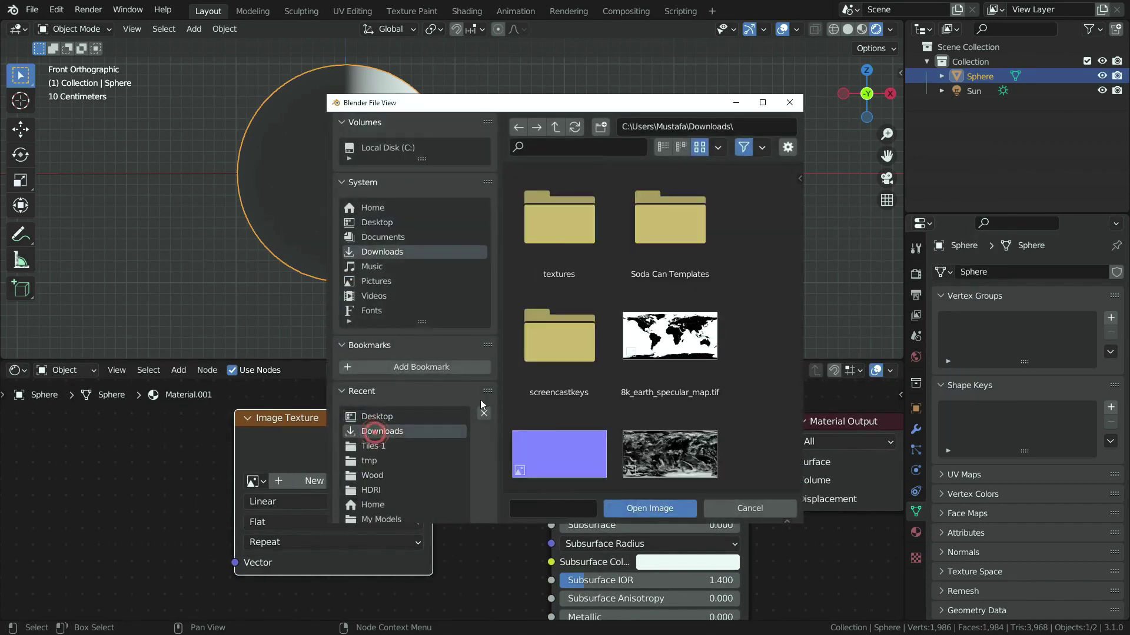
scroll(649, 349, down, 2)
click(548, 425)
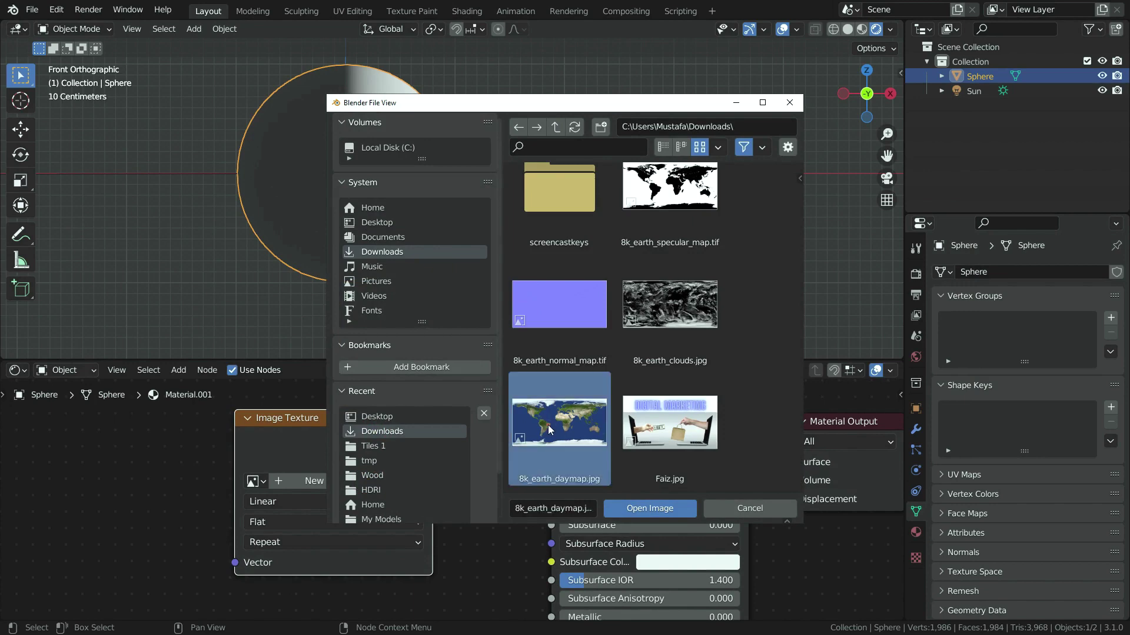
click(639, 510)
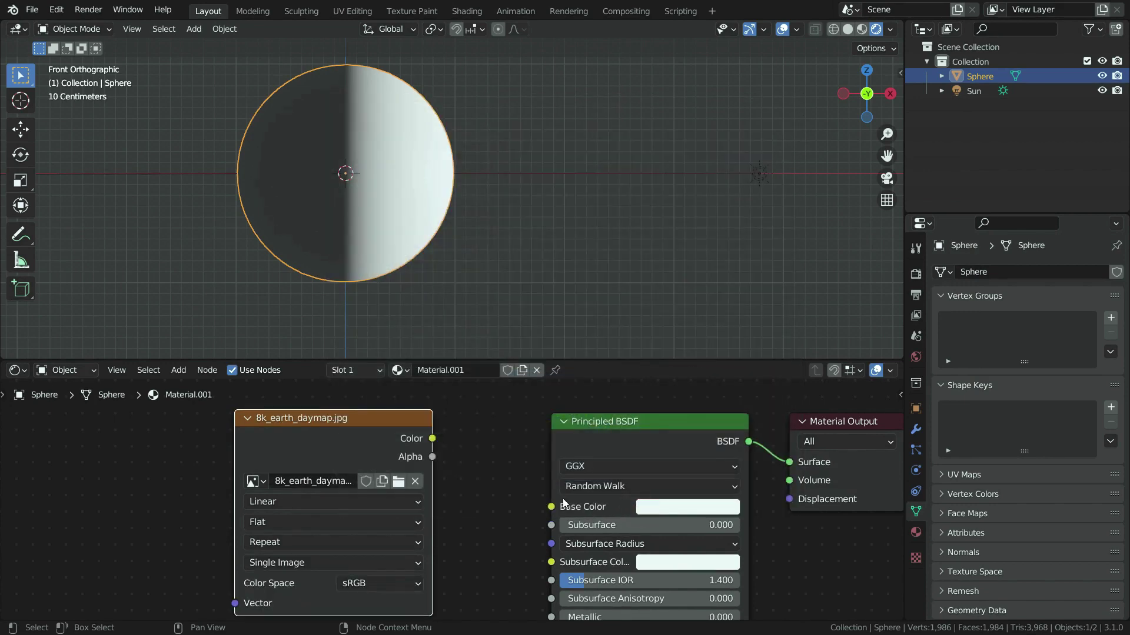
Link the image's Color to the Principled BSDF Base Color and orbit to inspect the globe
scroll(234, 500, down, 1)
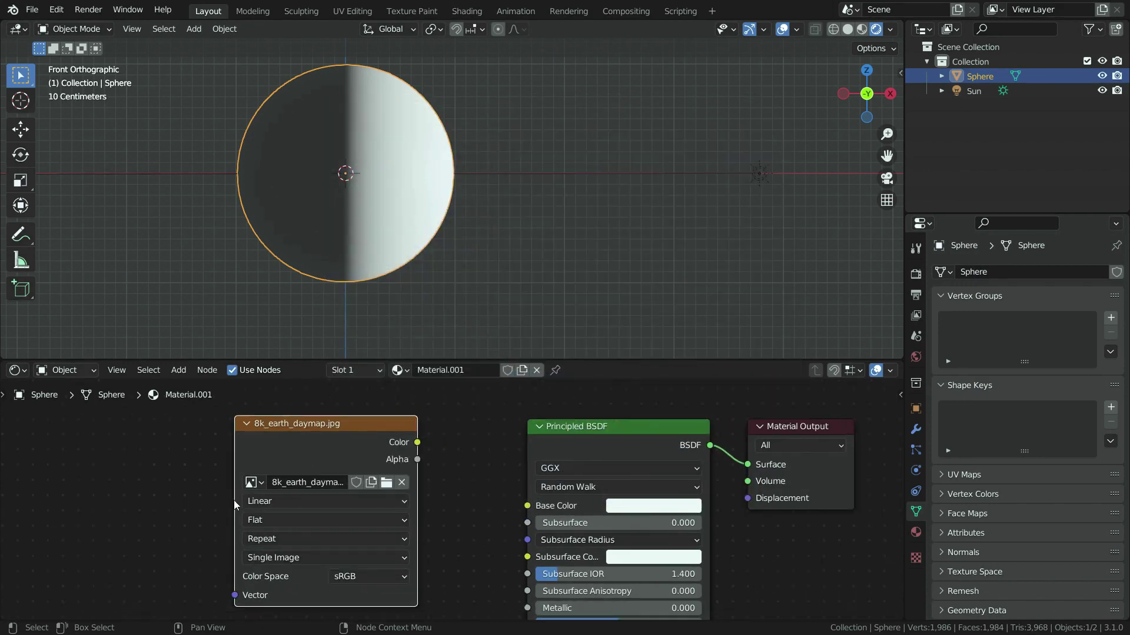
drag(432, 434, 550, 502)
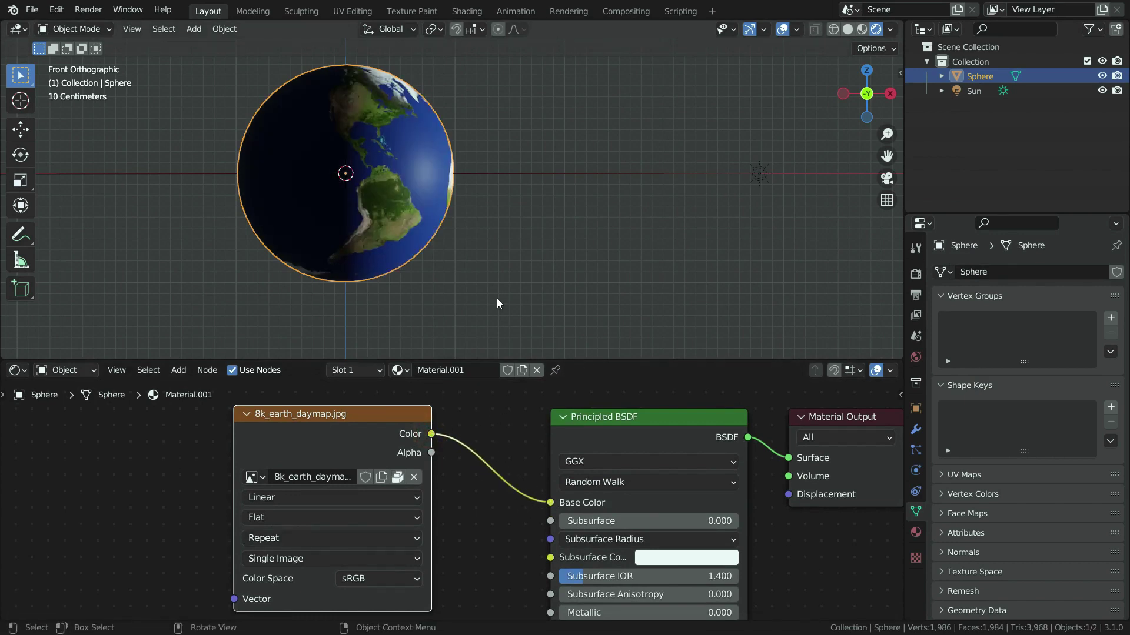
scroll(494, 297, down, 2)
scroll(422, 190, up, 2)
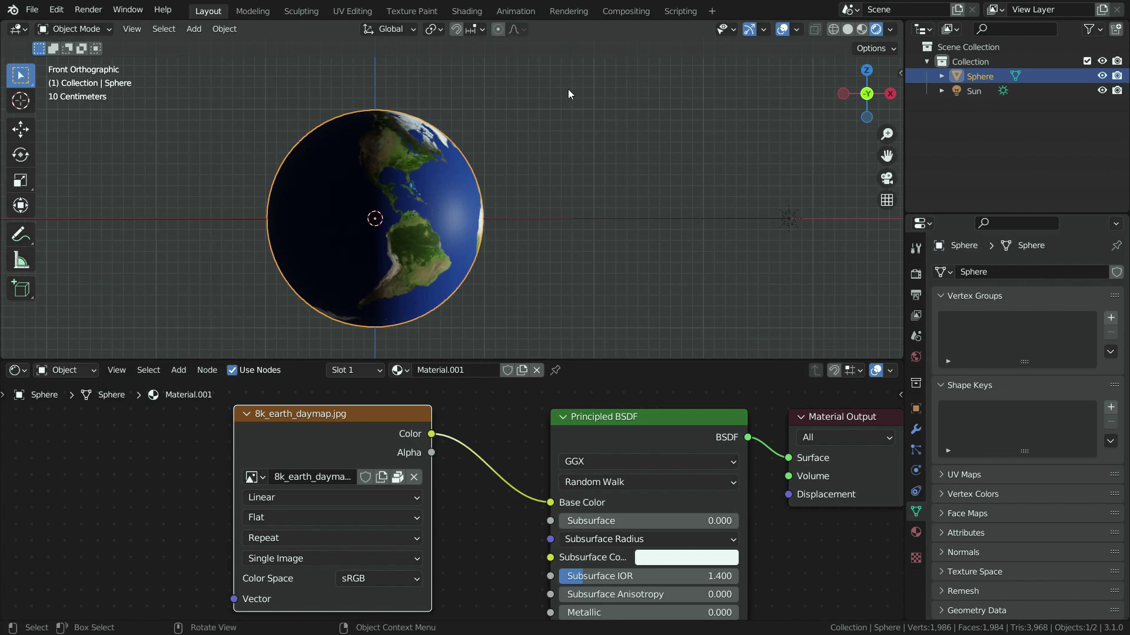
scroll(441, 198, up, 2)
middle_drag(428, 200, 403, 206)
scroll(353, 118, up, 3)
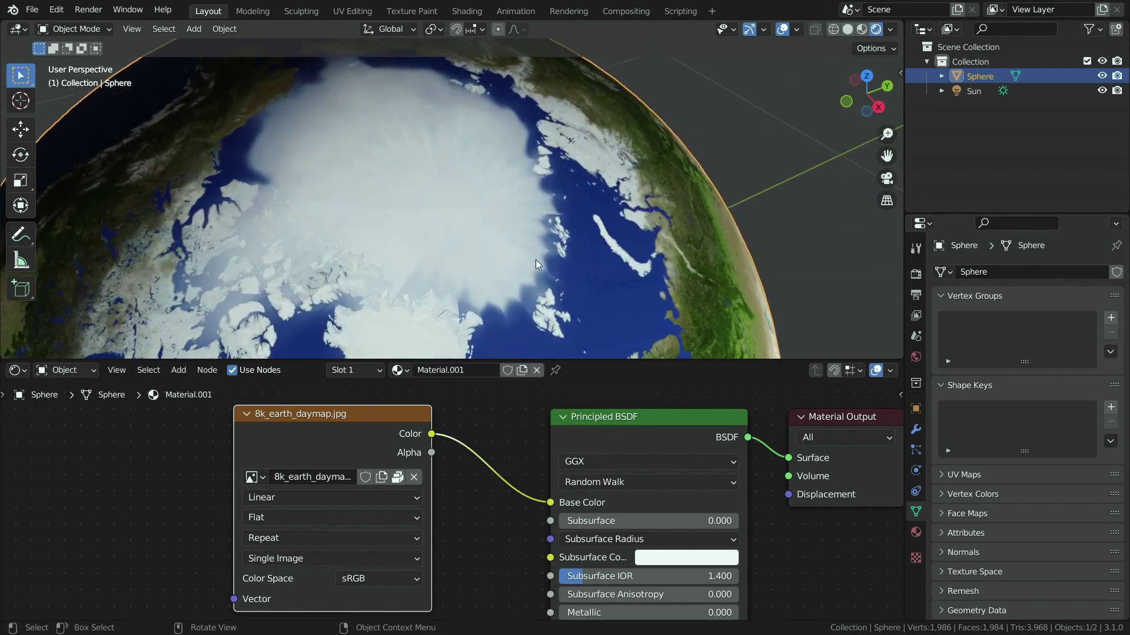
scroll(503, 192, down, 3)
scroll(504, 214, up, 2)
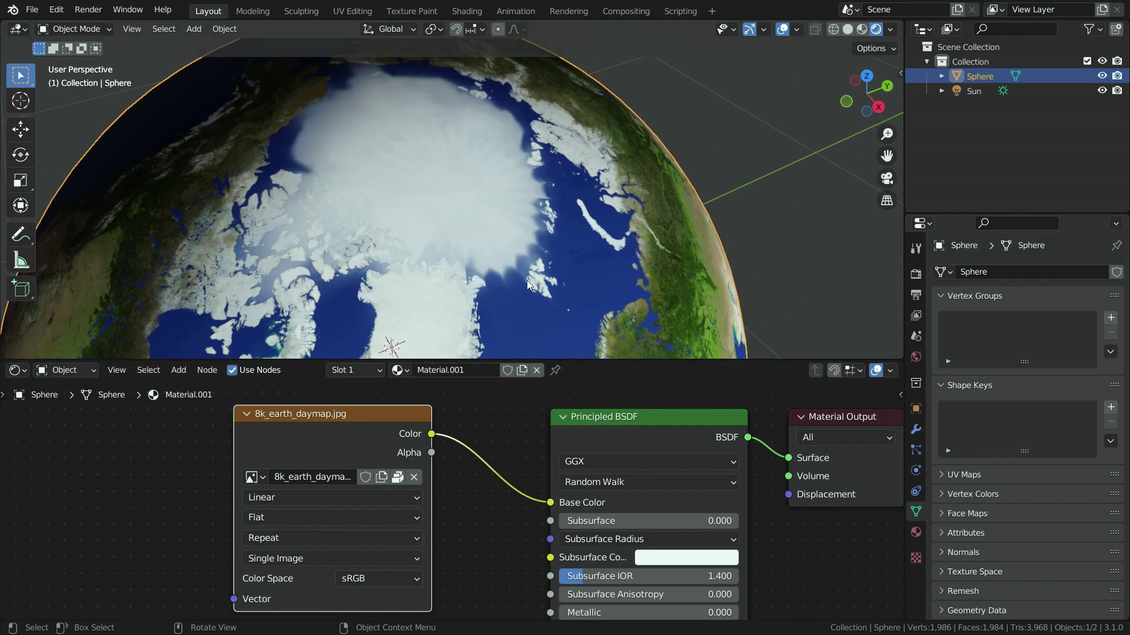
key(Tab)
scroll(472, 167, up, 1)
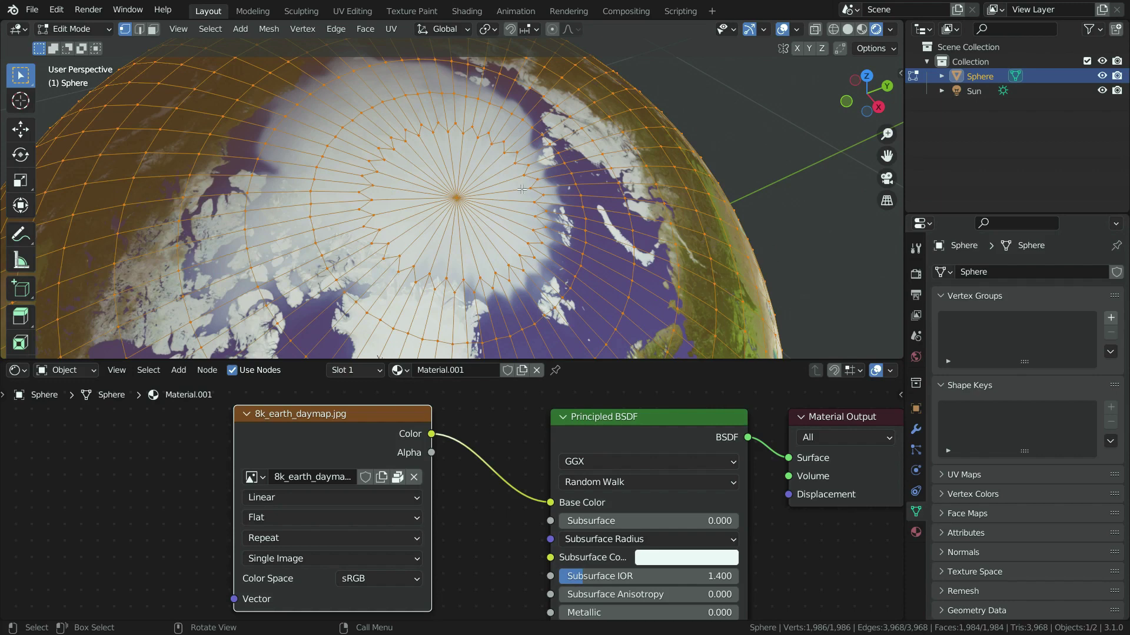
key(Tab)
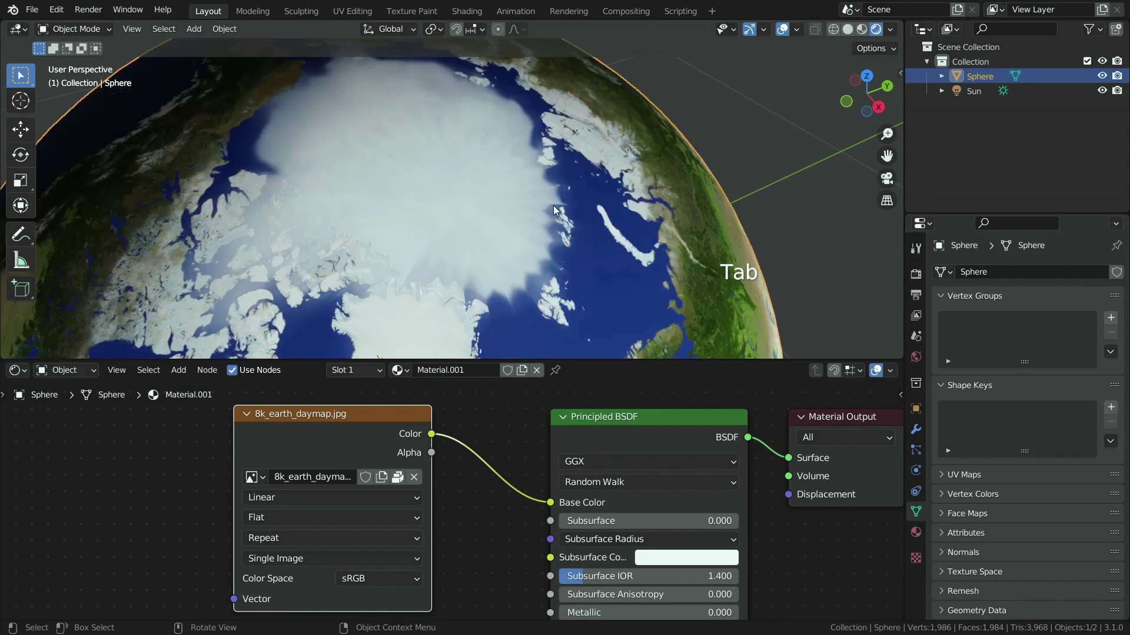
scroll(550, 209, down, 2)
middle_drag(484, 433, 523, 435)
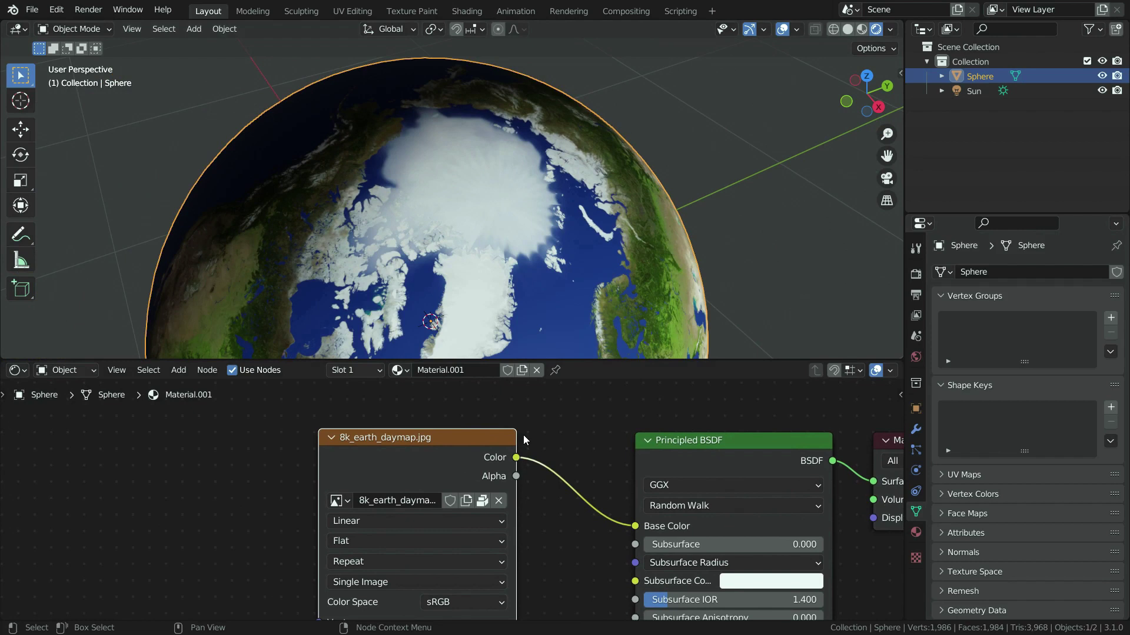
click(440, 438)
Add Texture Coordinate and Mapping nodes to the image node with Node Wrangler's Ctrl+T
scroll(440, 471, down, 2)
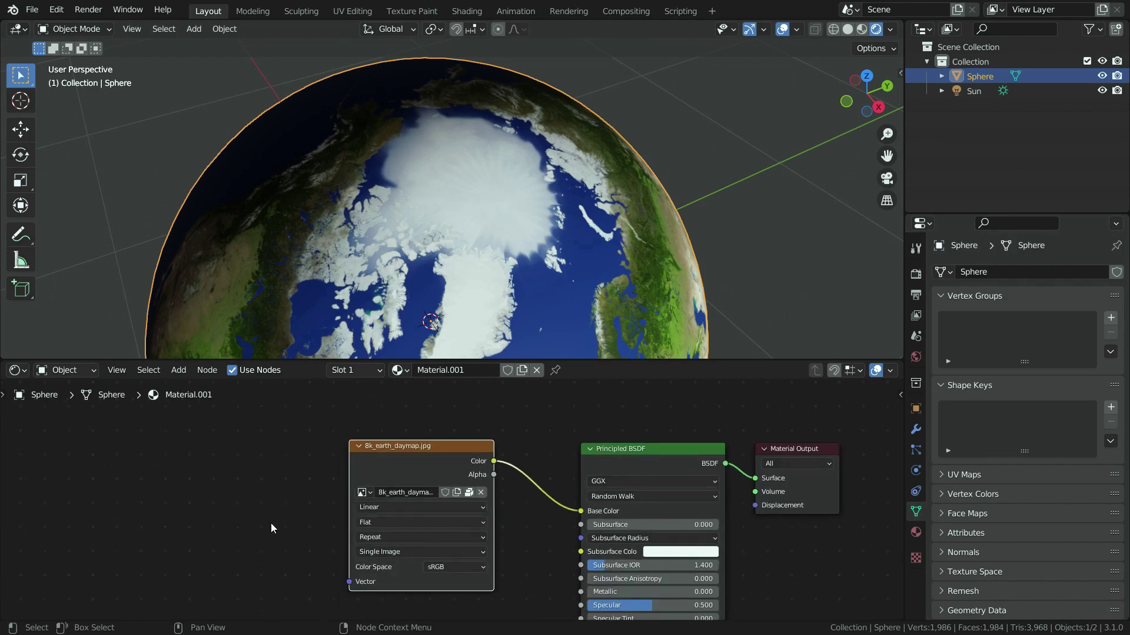
key(ctrl+t)
scroll(391, 446, down, 1)
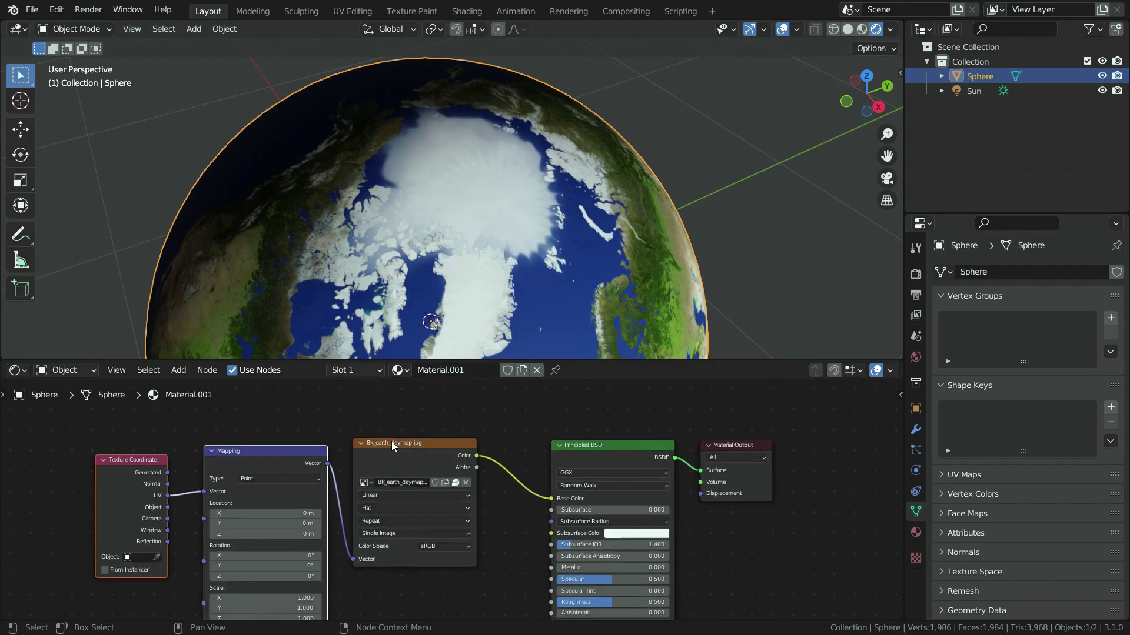
scroll(221, 457, up, 3)
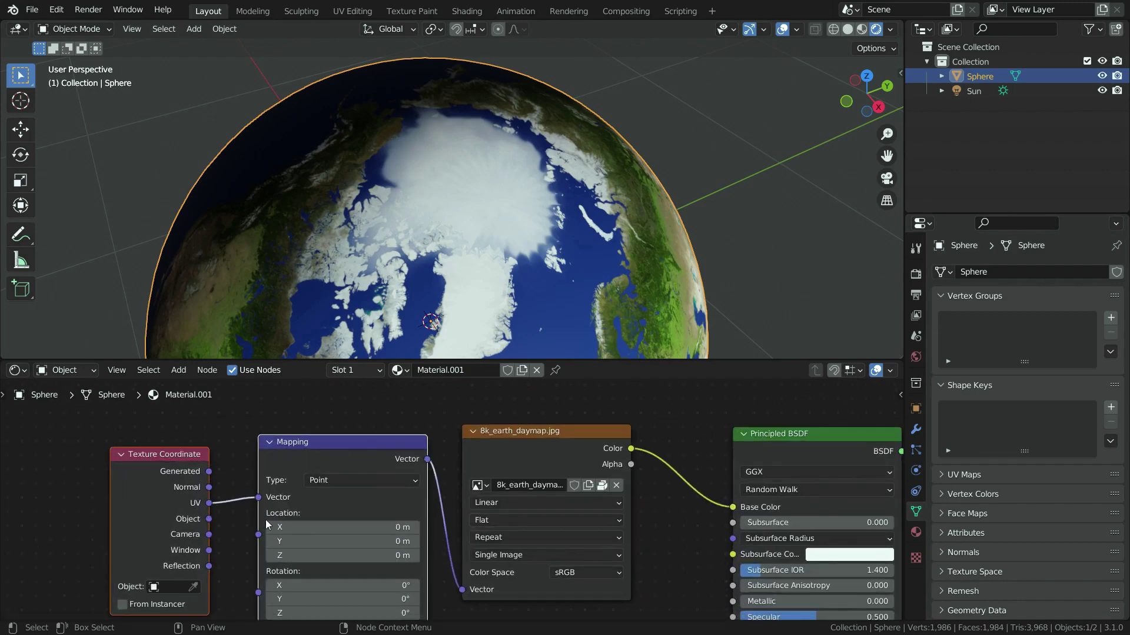
Search the Preferences add-ons for 'node wra' to confirm Node Wrangler is enabled
click(52, 16)
click(91, 218)
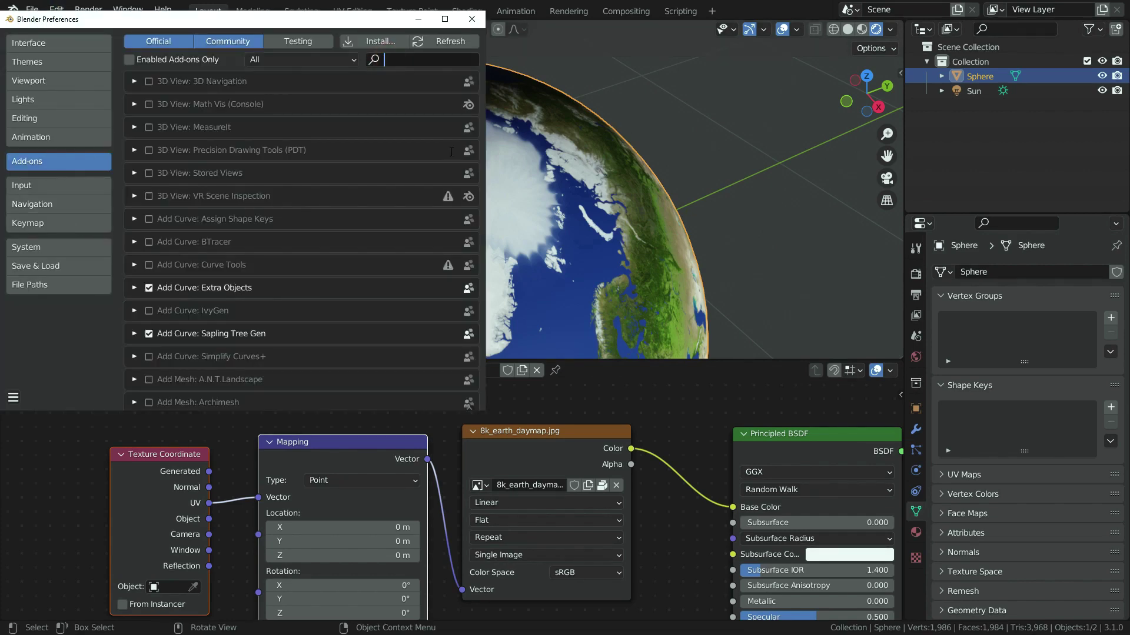
text(node wra)
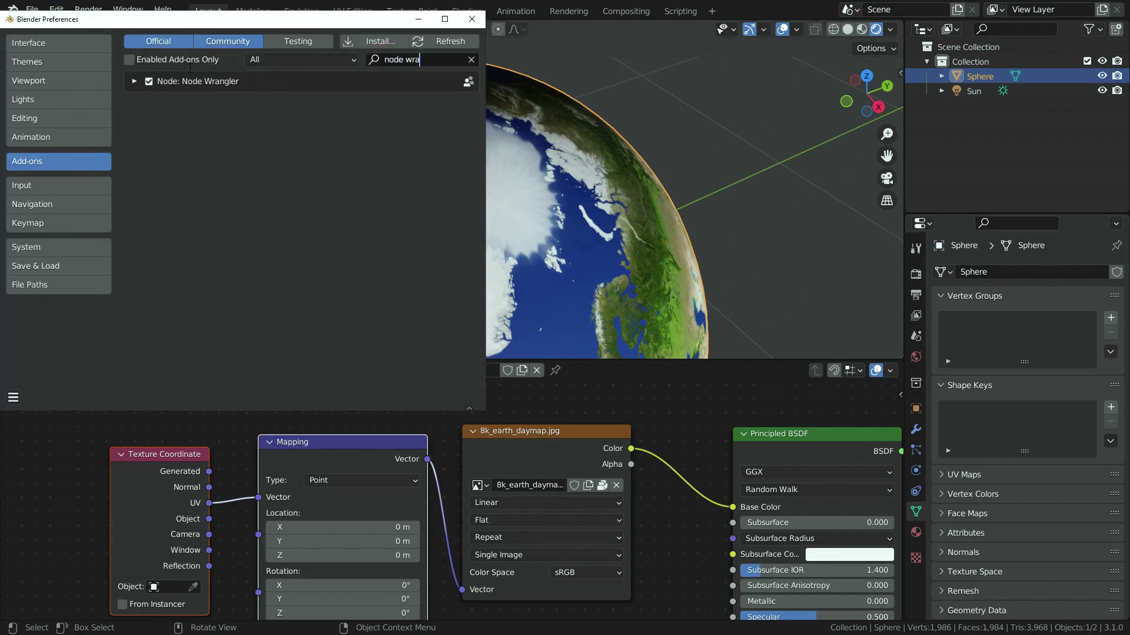
Close Preferences and link Texture Coordinate Generated to the Mapping node's Vector input
click(472, 19)
scroll(436, 431, down, 1)
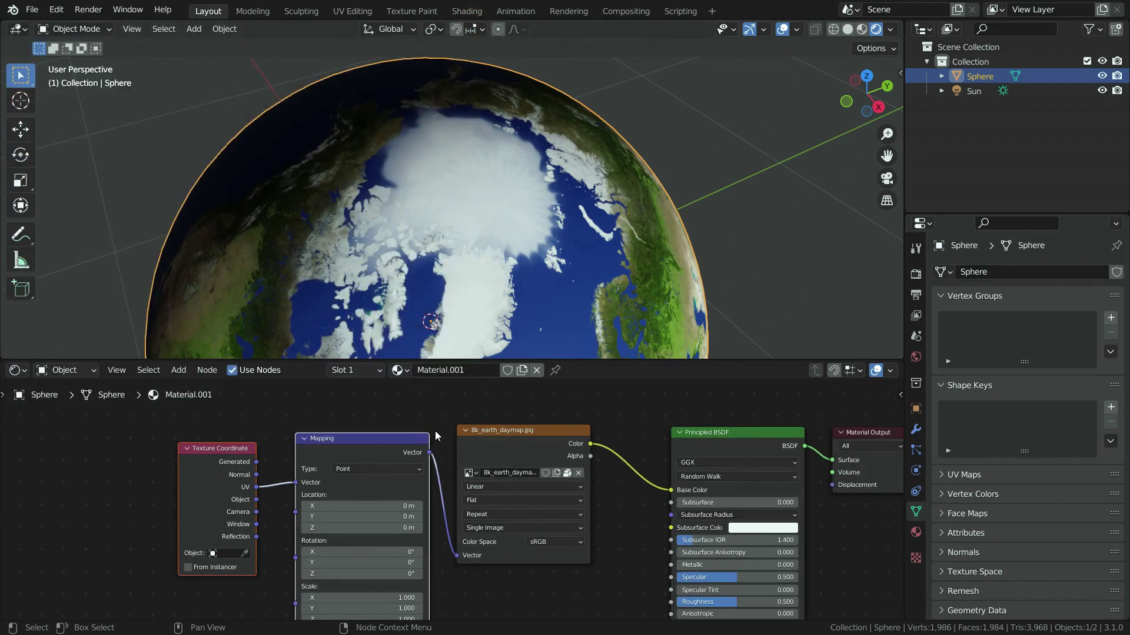
scroll(235, 464, up, 2)
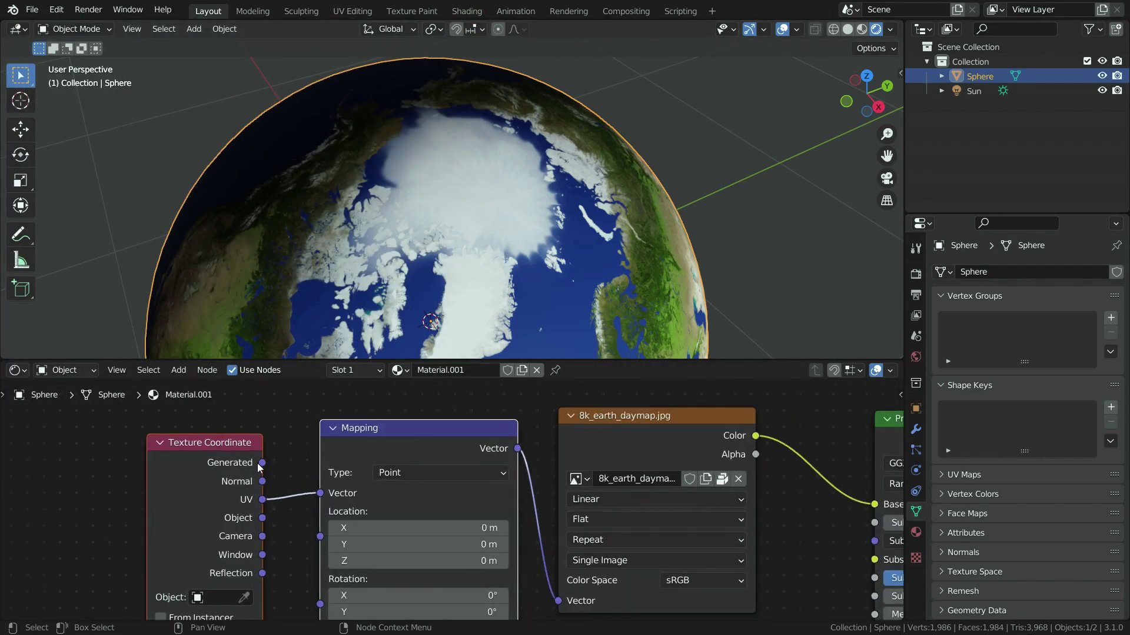
drag(262, 463, 320, 493)
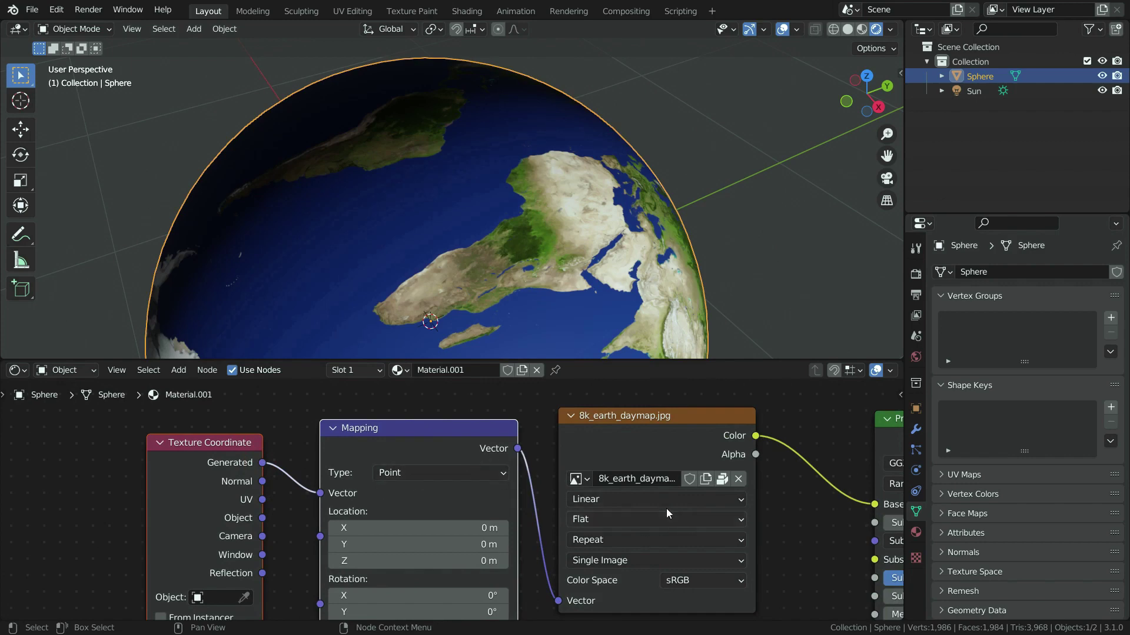
Set the Image Texture projection from Flat to Sphere and orbit to check the continents
click(655, 521)
click(626, 573)
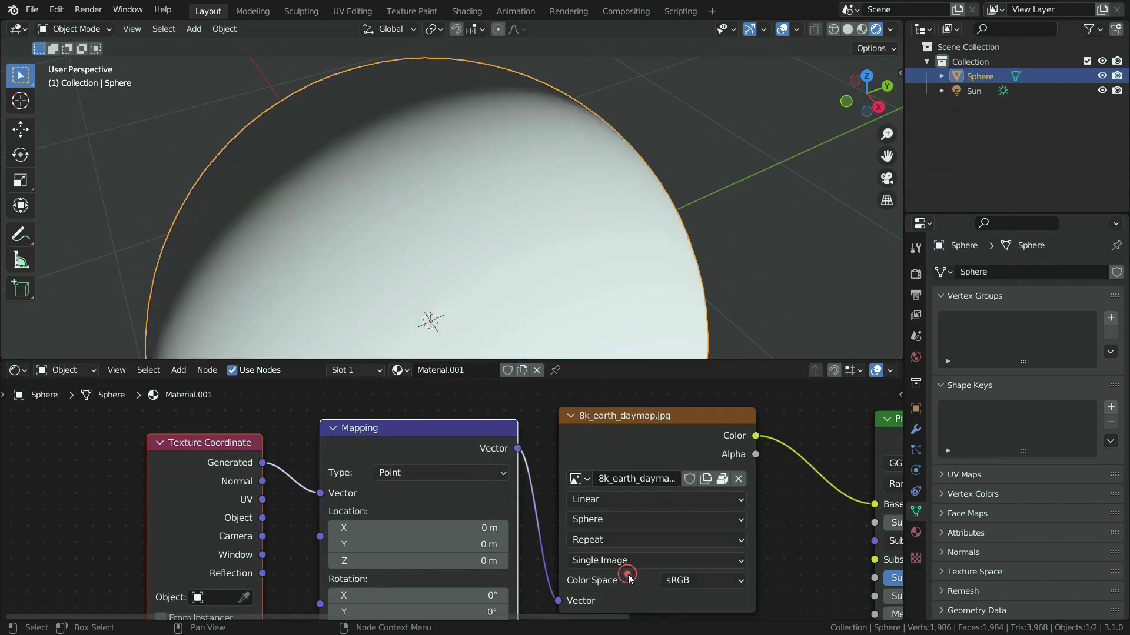
scroll(530, 188, down, 2)
scroll(513, 203, up, 2)
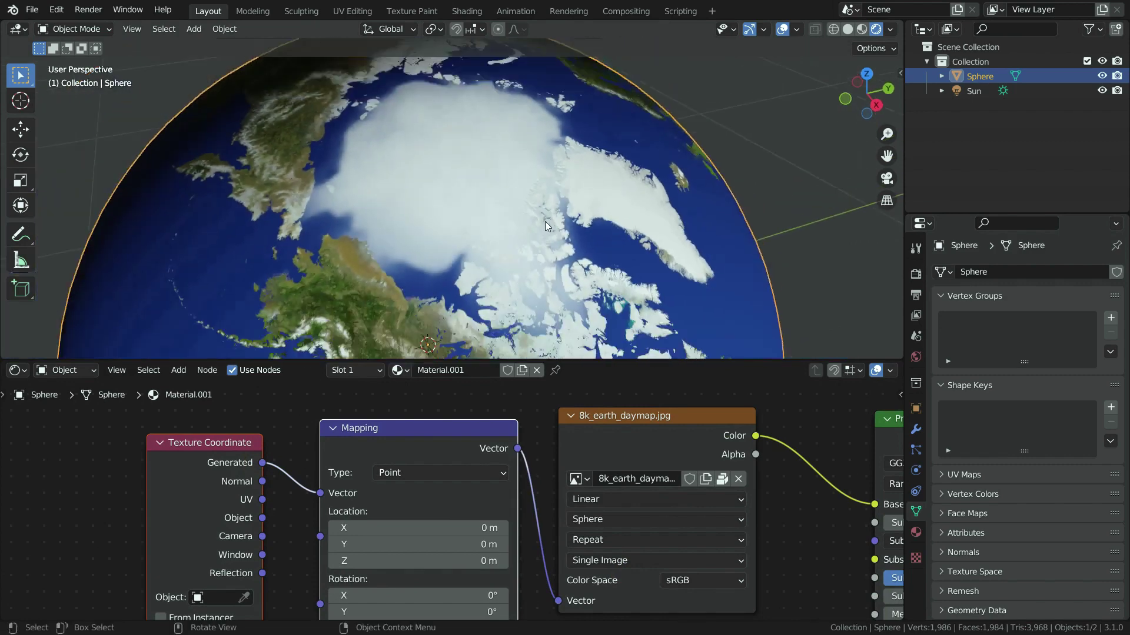
scroll(545, 222, down, 3)
middle_drag(545, 222, 473, 203)
scroll(473, 204, up, 3)
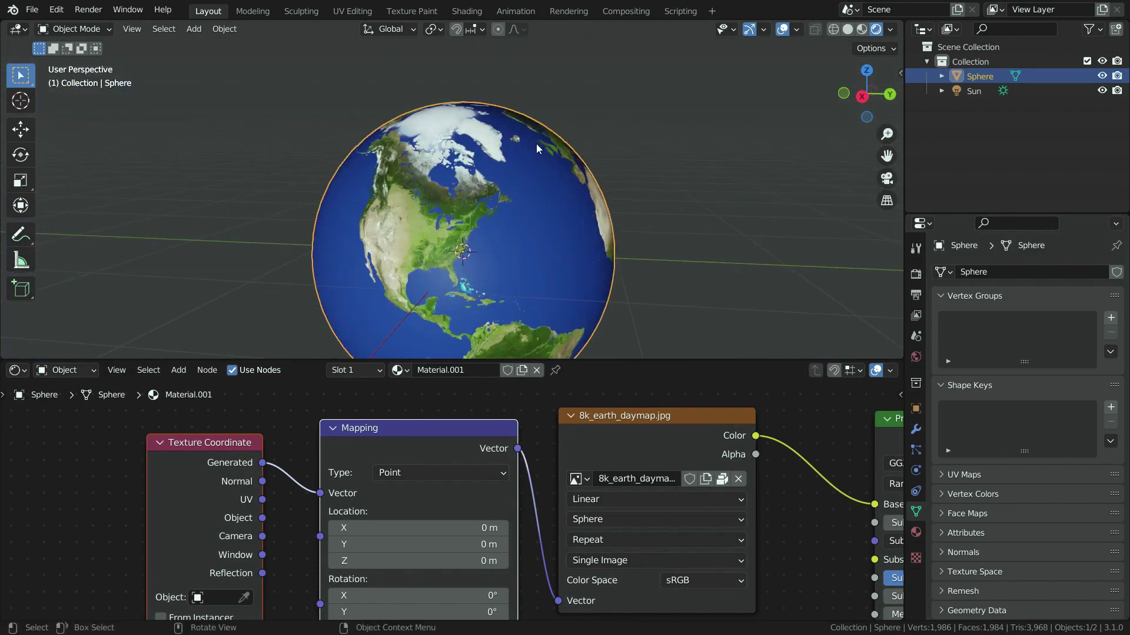
Add a second Image Texture node below the earth day map image
scroll(419, 446, down, 5)
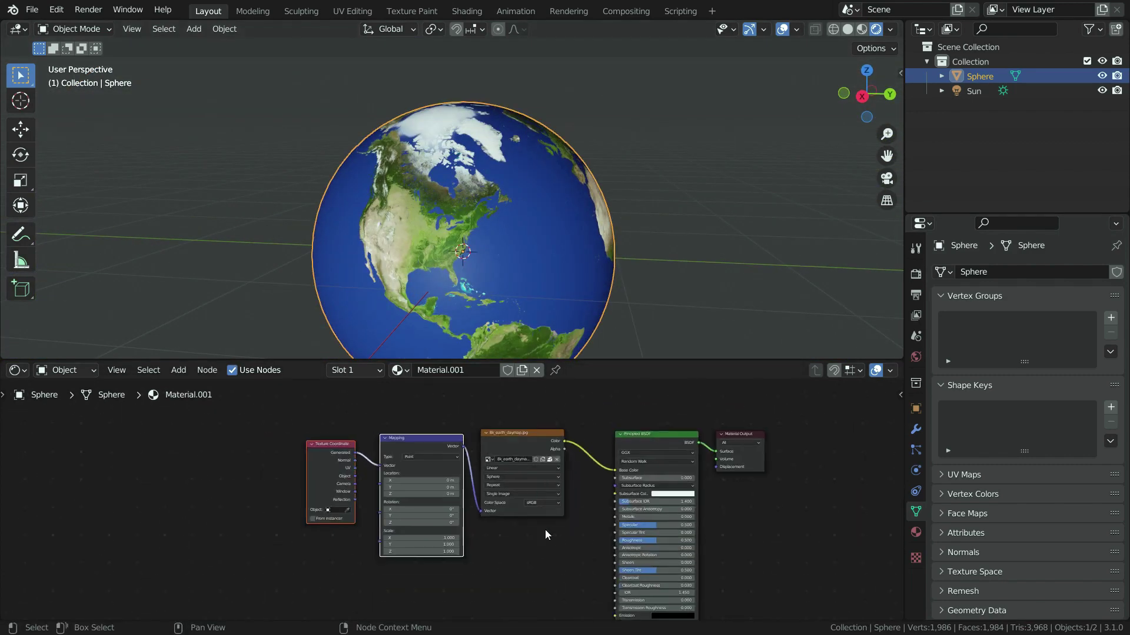
scroll(545, 555, up, 4)
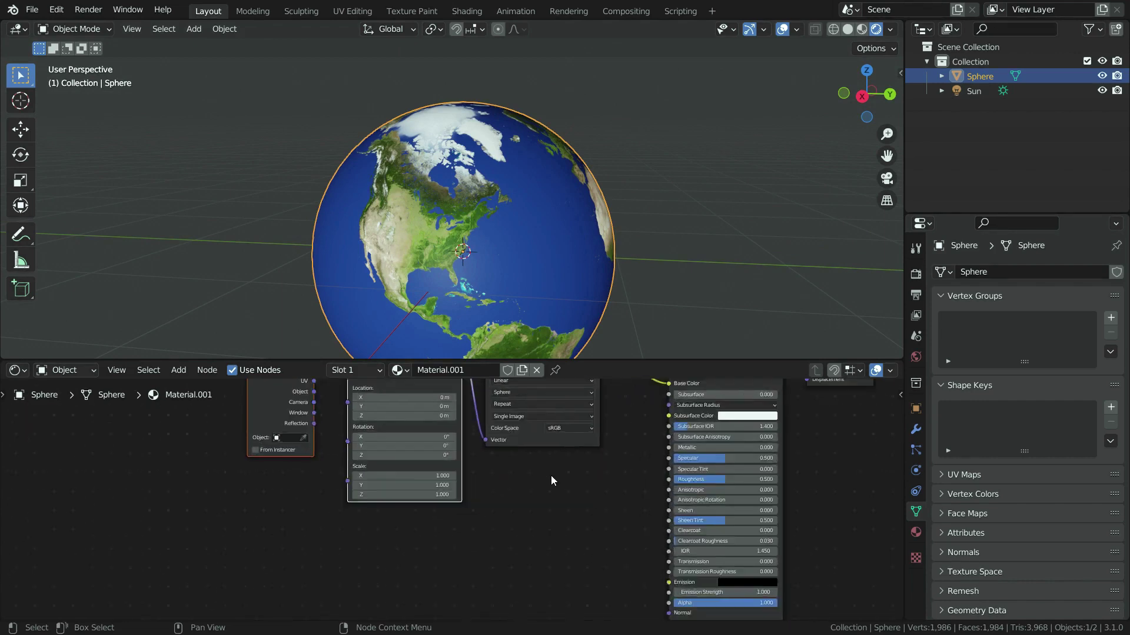
key(shift+a)
mouse_move(500, 530)
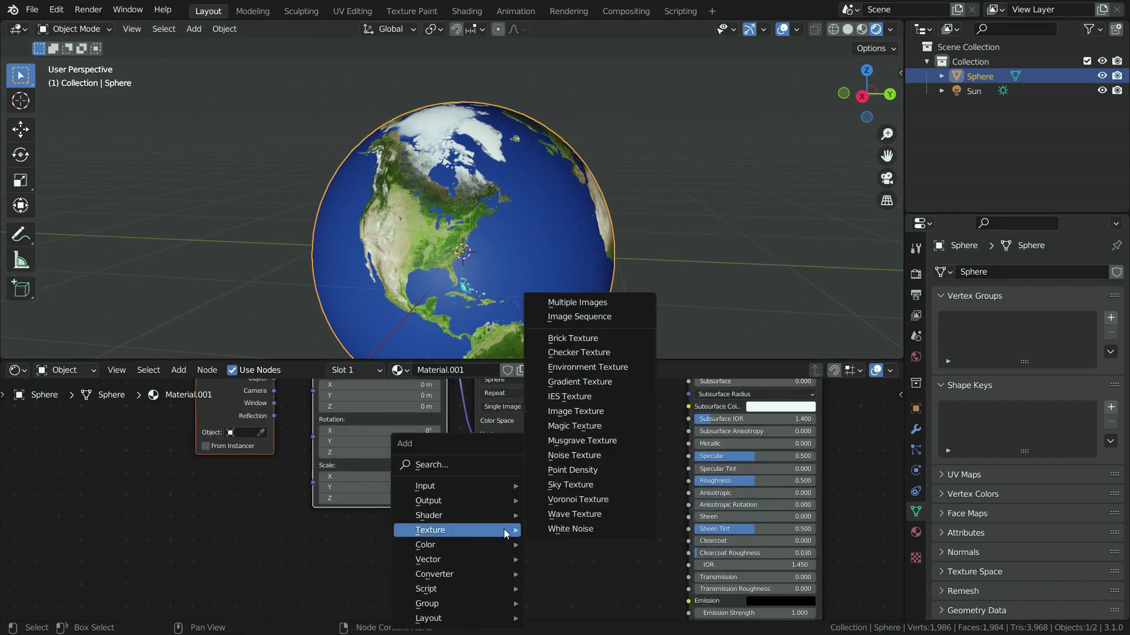
click(573, 412)
click(472, 464)
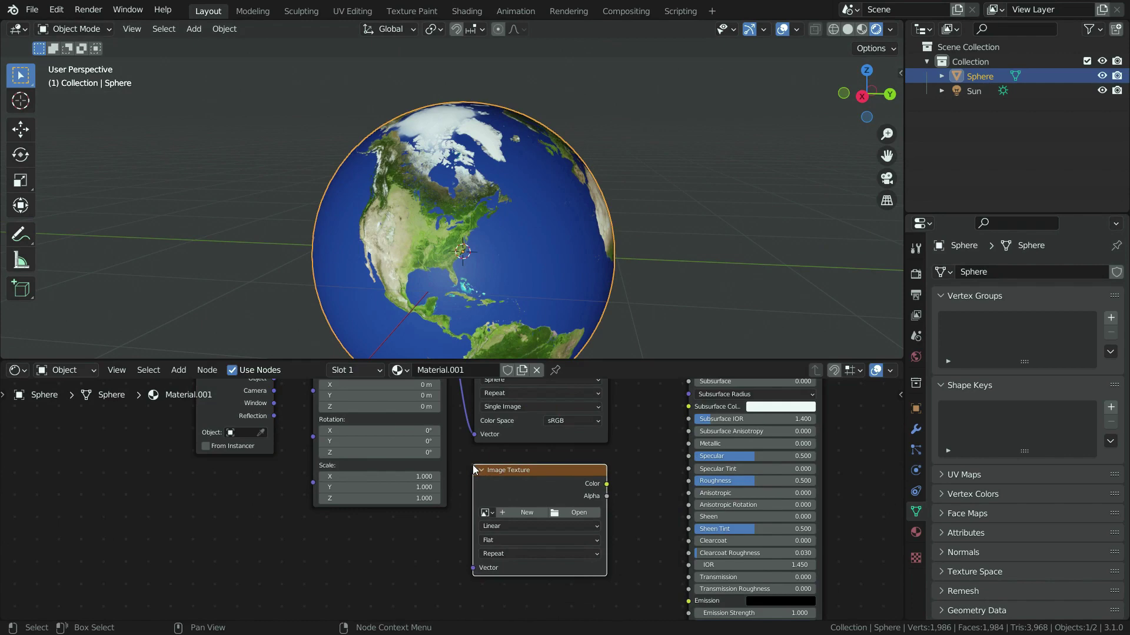
scroll(564, 517, up, 2)
scroll(563, 517, up, 2)
Load 8k_earth_clouds.jpg into the new node and set its projection to Sphere
click(584, 516)
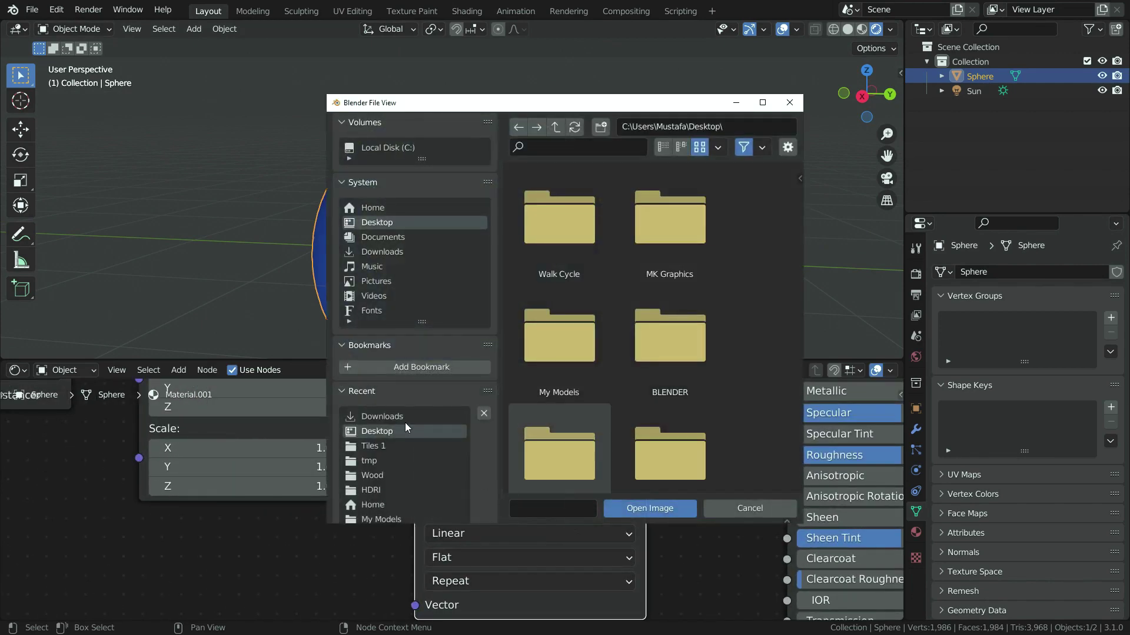
scroll(647, 412, down, 3)
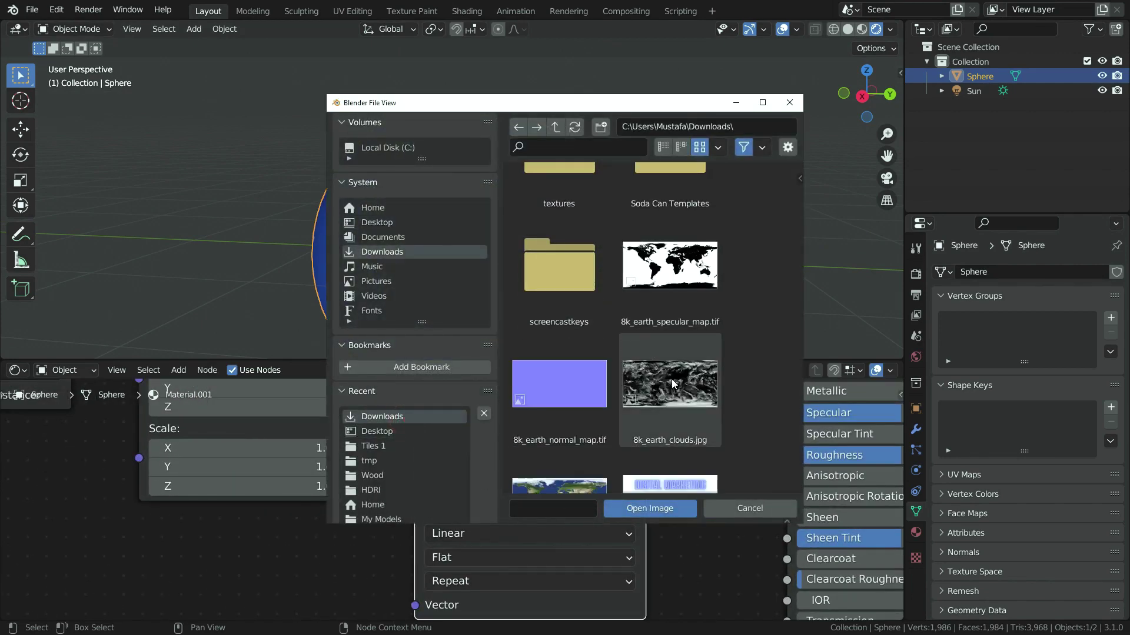
click(652, 434)
click(637, 508)
scroll(534, 546, down, 3)
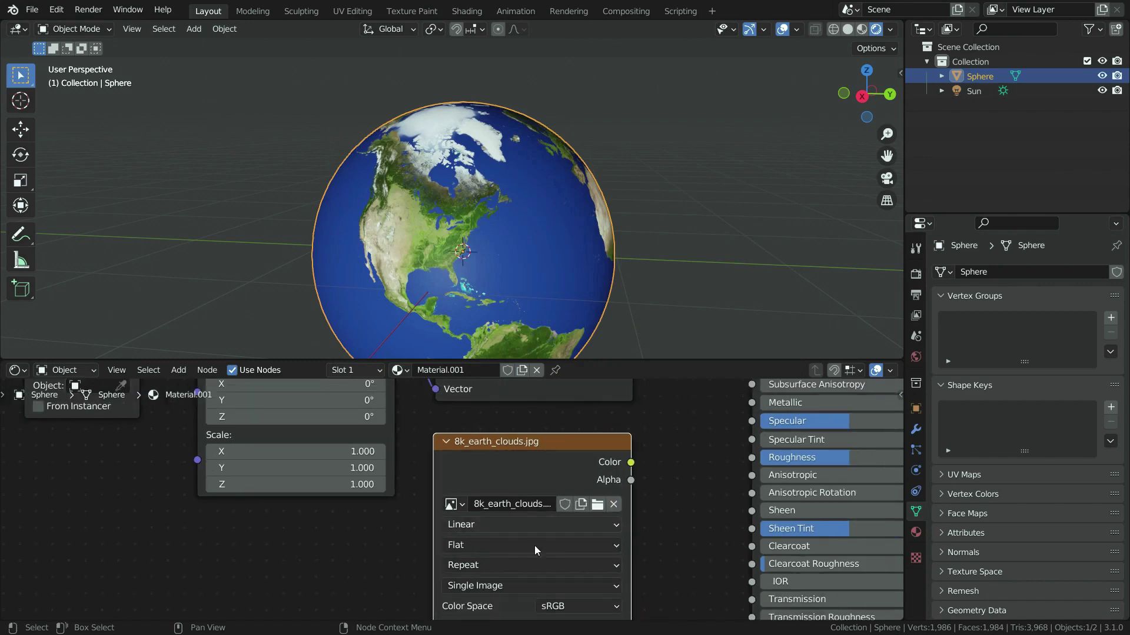
scroll(513, 557, up, 2)
click(524, 505)
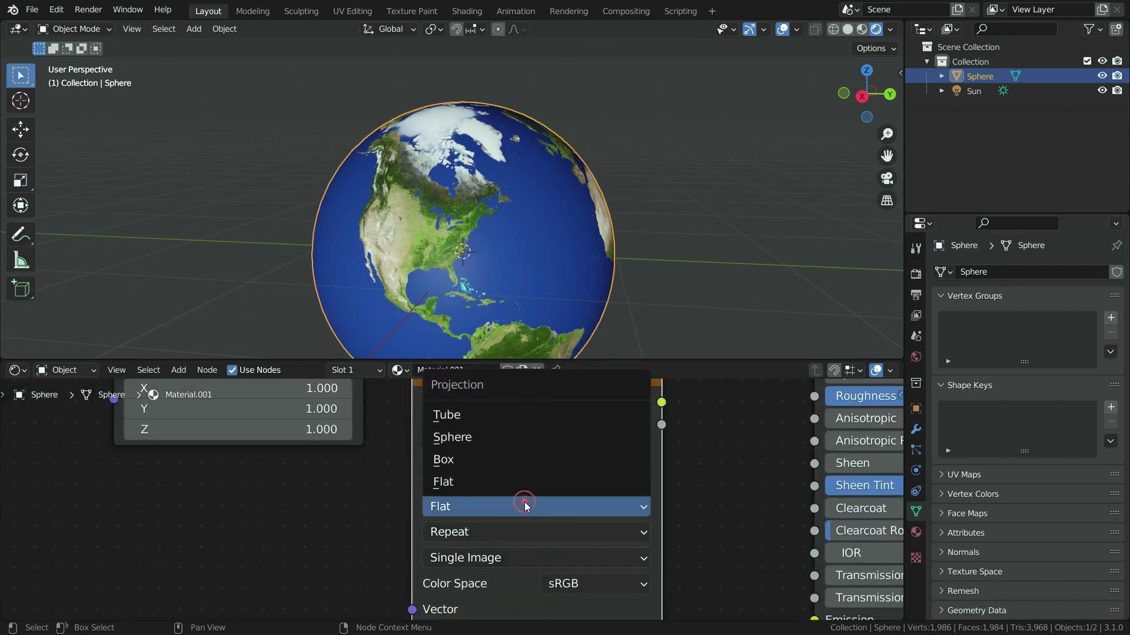
click(482, 438)
Shift the Texture Coordinate, Mapping and both image nodes left to make room
scroll(560, 545, down, 5)
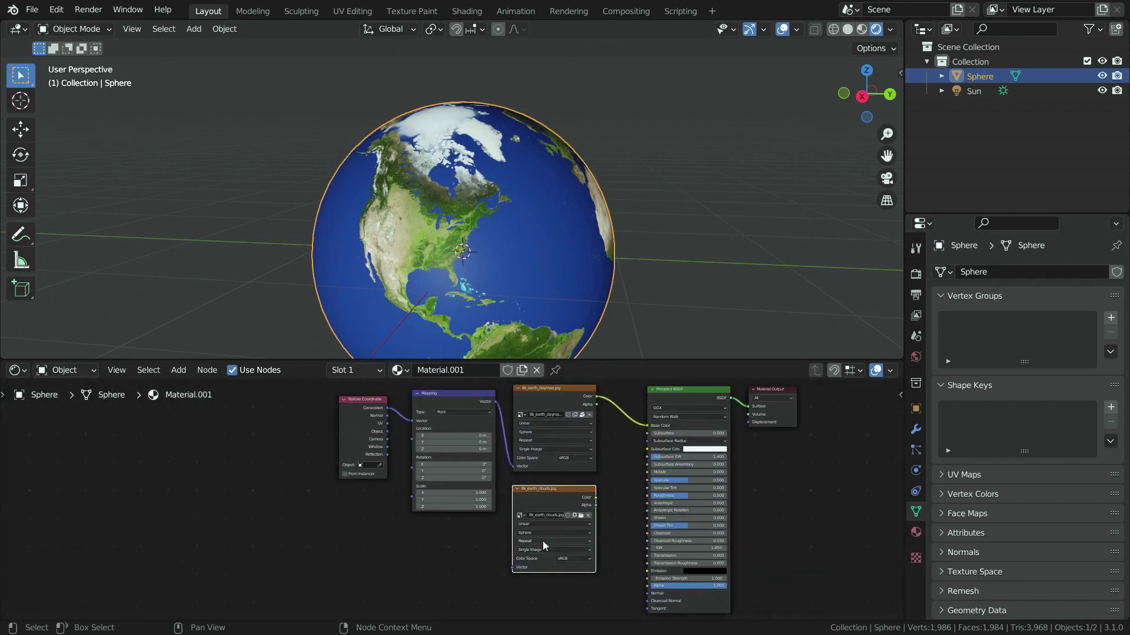
drag(345, 401, 454, 488)
drag(442, 420, 521, 574)
scroll(447, 461, up, 2)
scroll(518, 573, up, 2)
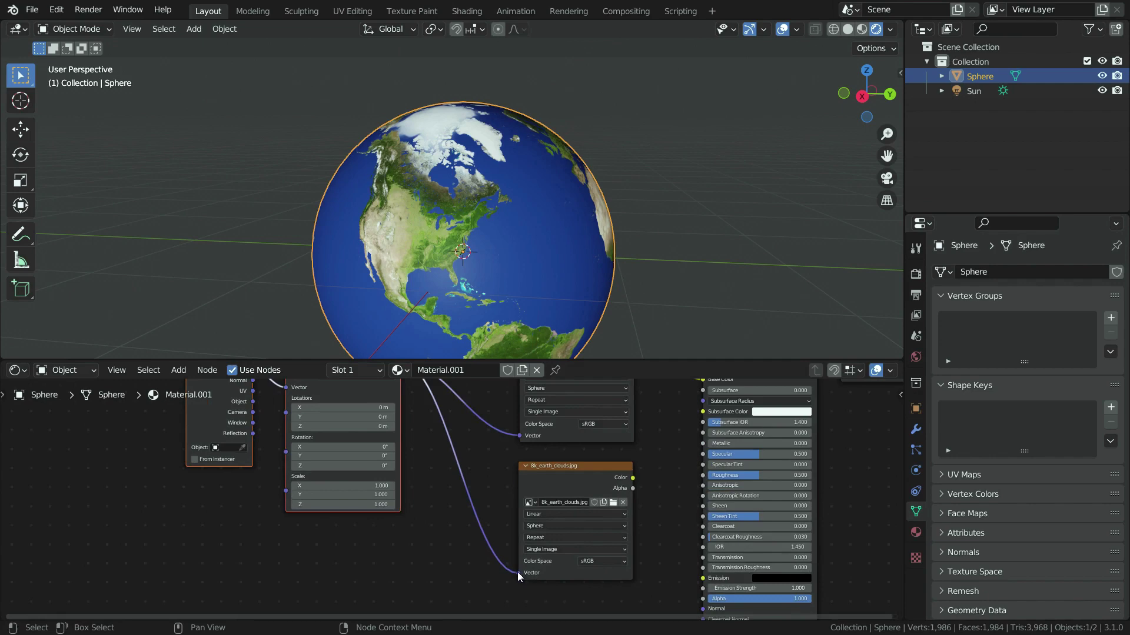
scroll(499, 566, down, 4)
middle_drag(566, 492, 506, 503)
scroll(447, 465, up, 1)
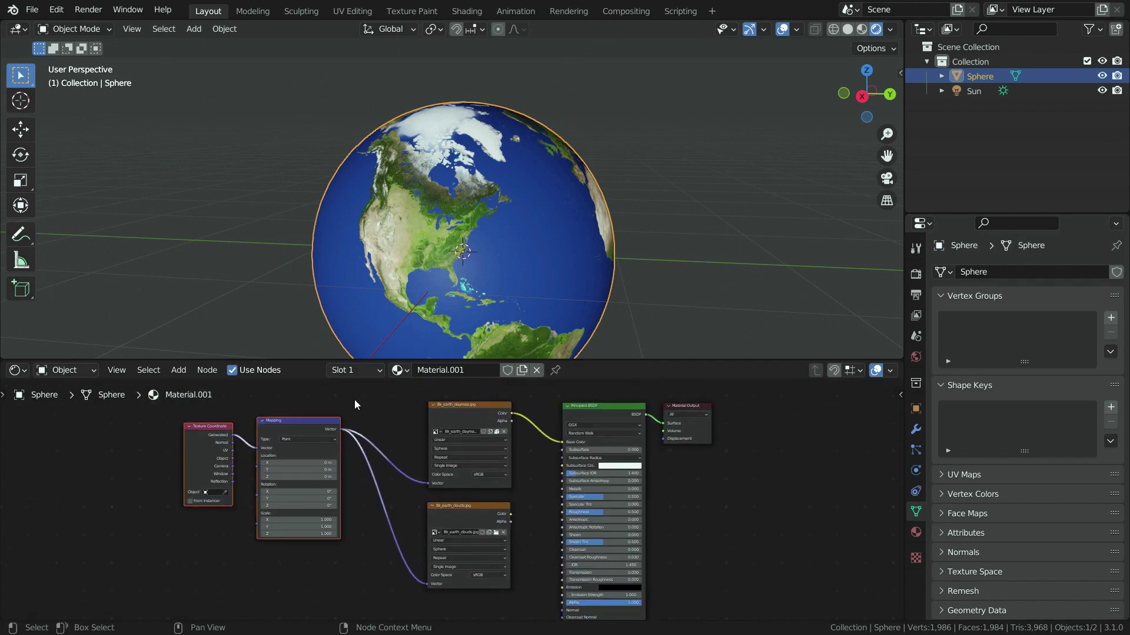
shift+drag(159, 397, 500, 594)
drag(483, 405, 376, 389)
Disconnect the day map from Base Color, leaving the globe white
scroll(538, 558, up, 1)
click(530, 550)
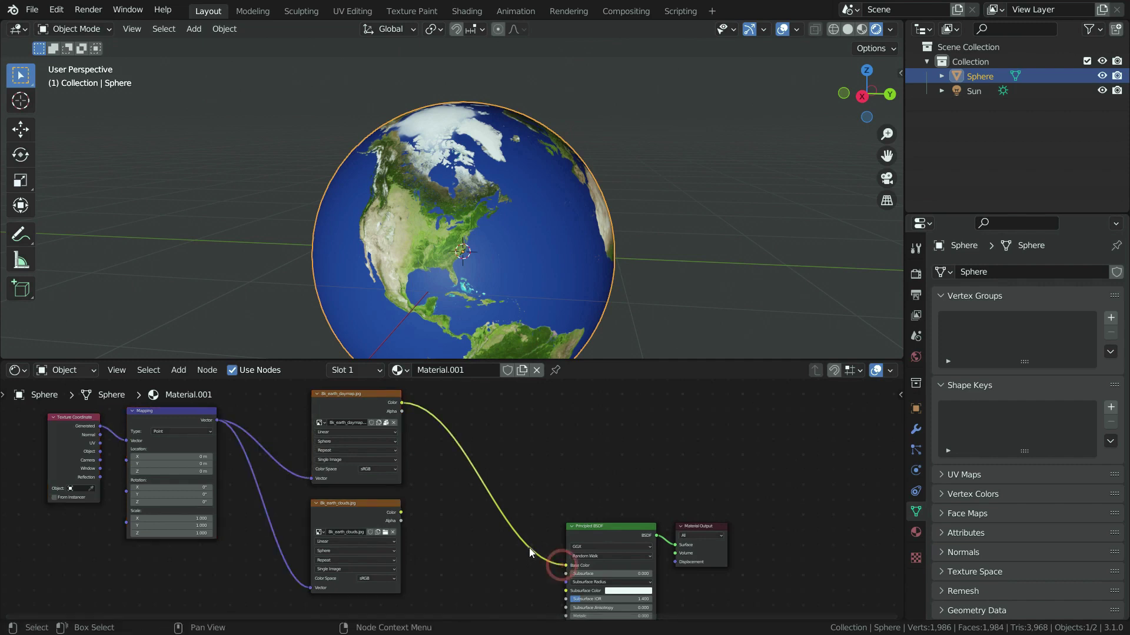
drag(565, 564, 500, 505)
Add a MixRGB colour node before the shader with its blend mode set to Add
scroll(473, 486, down, 1)
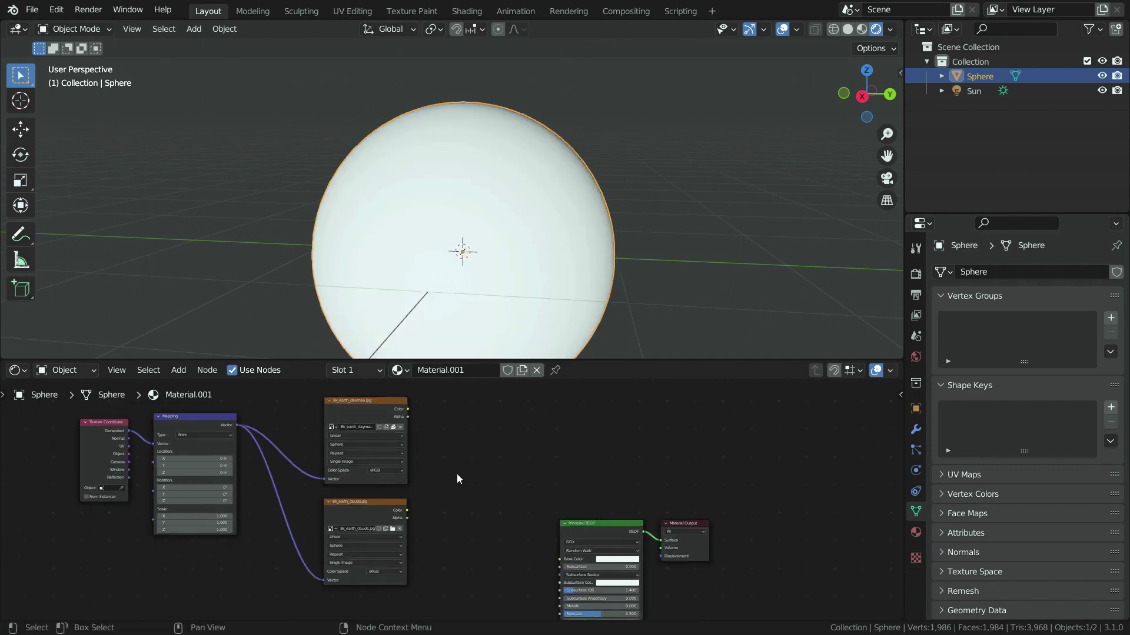
scroll(456, 474, up, 1)
key(shift+a)
mouse_move(478, 487)
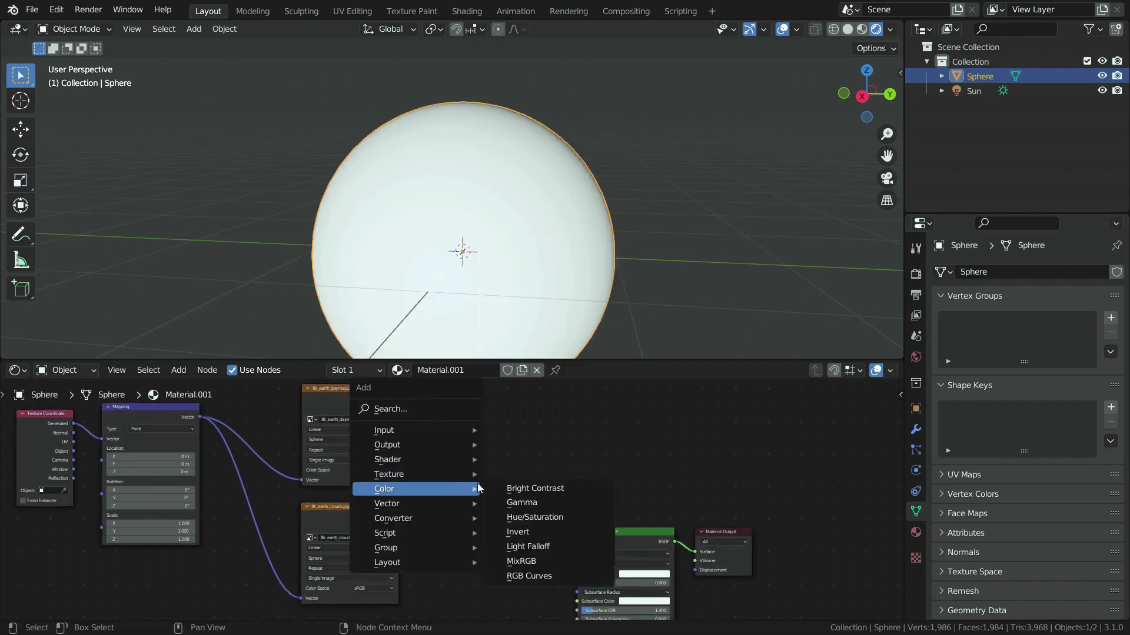
click(523, 561)
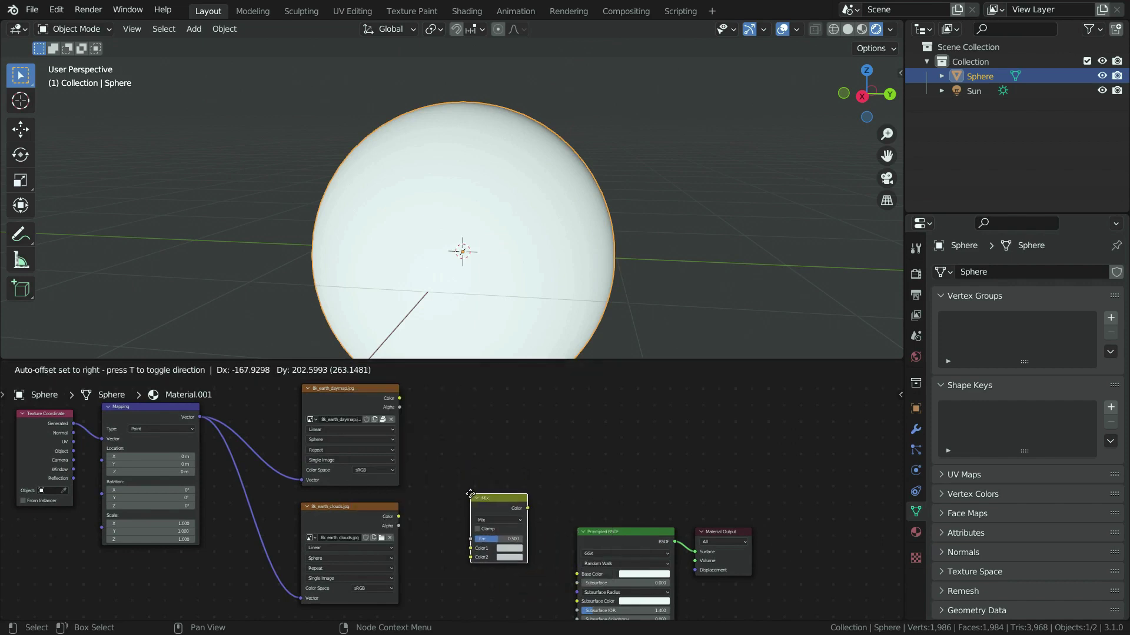
click(470, 494)
scroll(465, 530, up, 3)
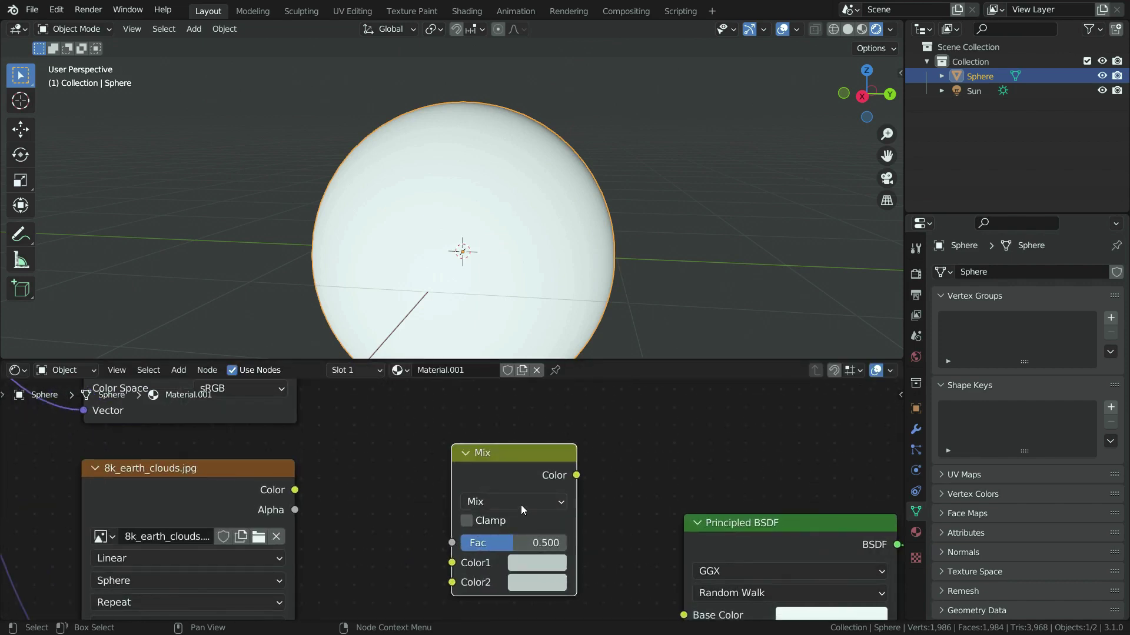
click(521, 505)
click(500, 327)
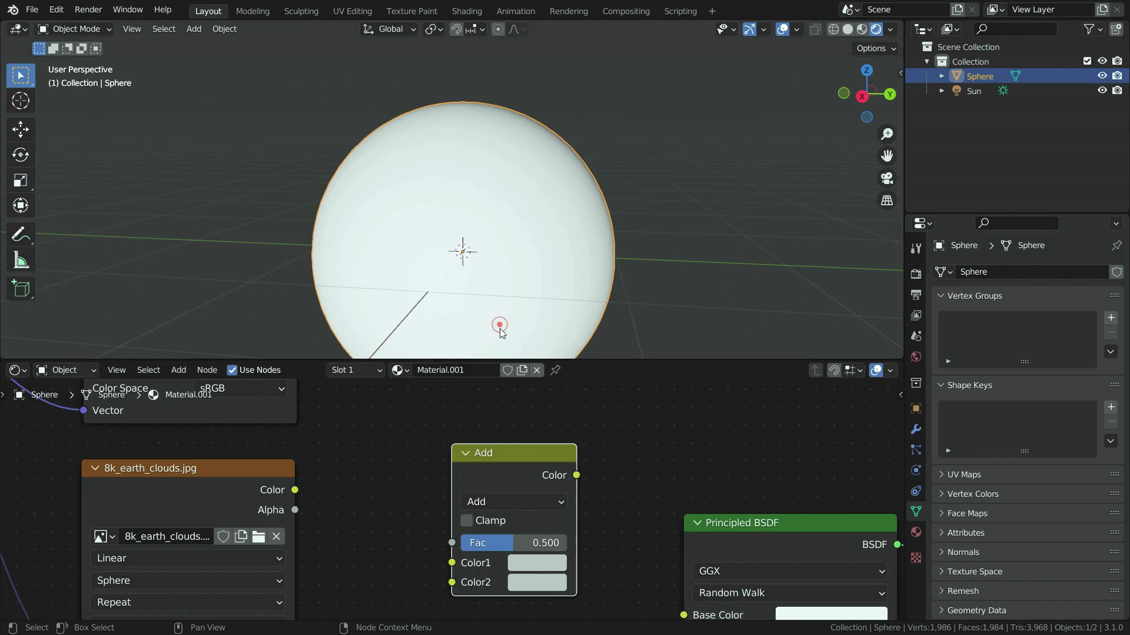
Wire the day map colour into Color1 and the clouds colour into Color2
scroll(482, 559, down, 3)
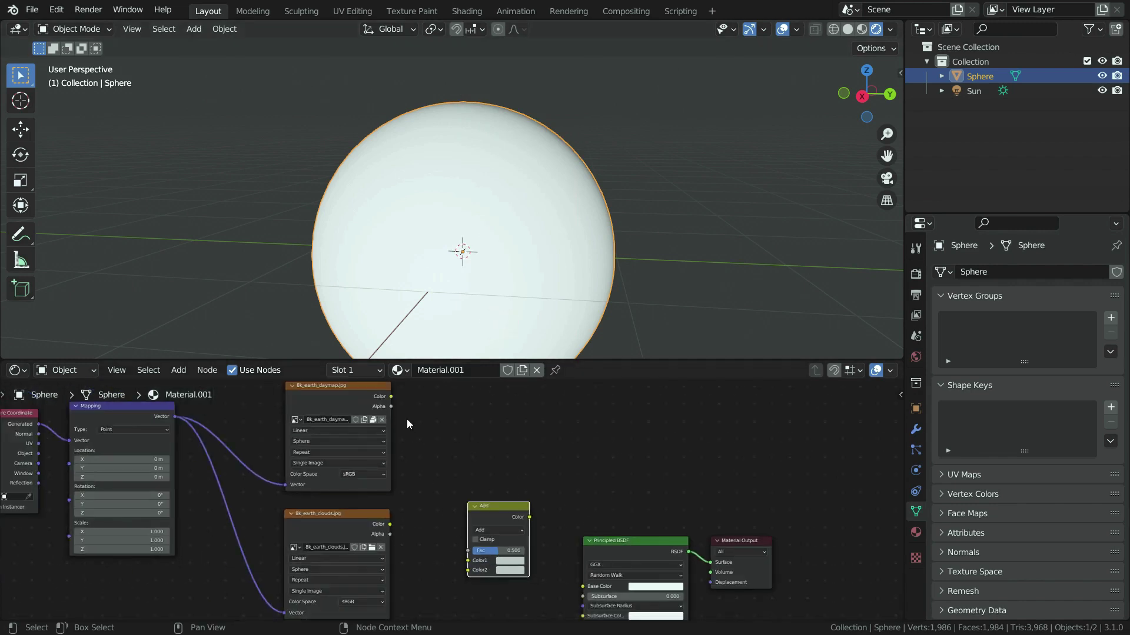
drag(390, 397, 469, 561)
scroll(464, 577, up, 2)
drag(364, 504, 469, 567)
scroll(584, 489, down, 2)
scroll(583, 493, down, 1)
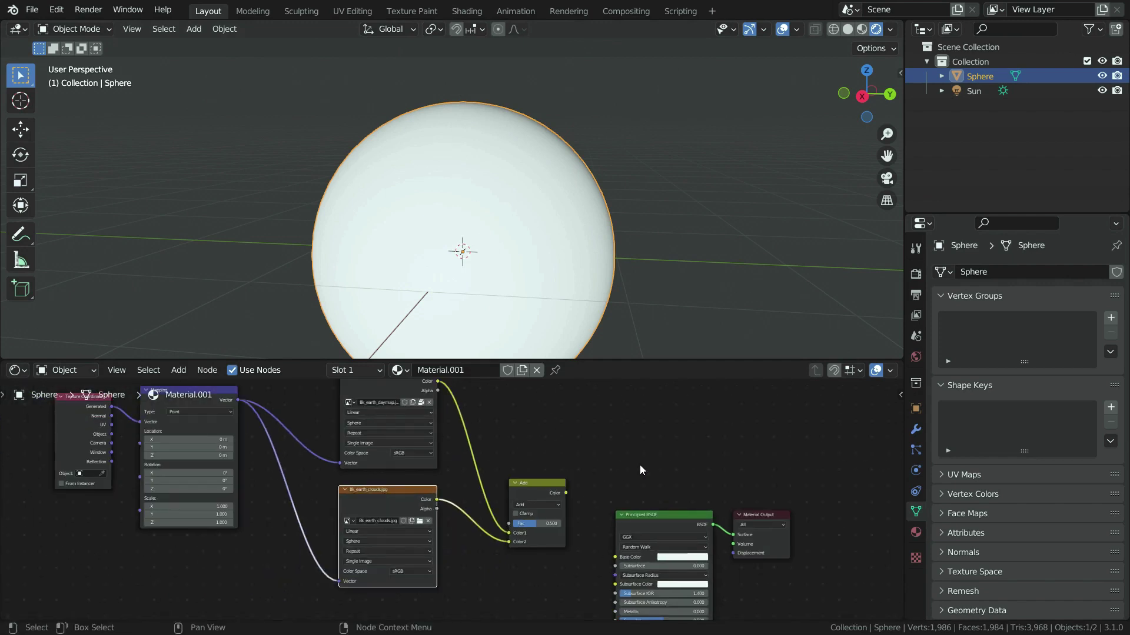
drag(697, 513, 699, 463)
Connect the Add node's Color output to the Principled BSDF Base Color
scroll(577, 501, up, 2)
drag(561, 488, 635, 475)
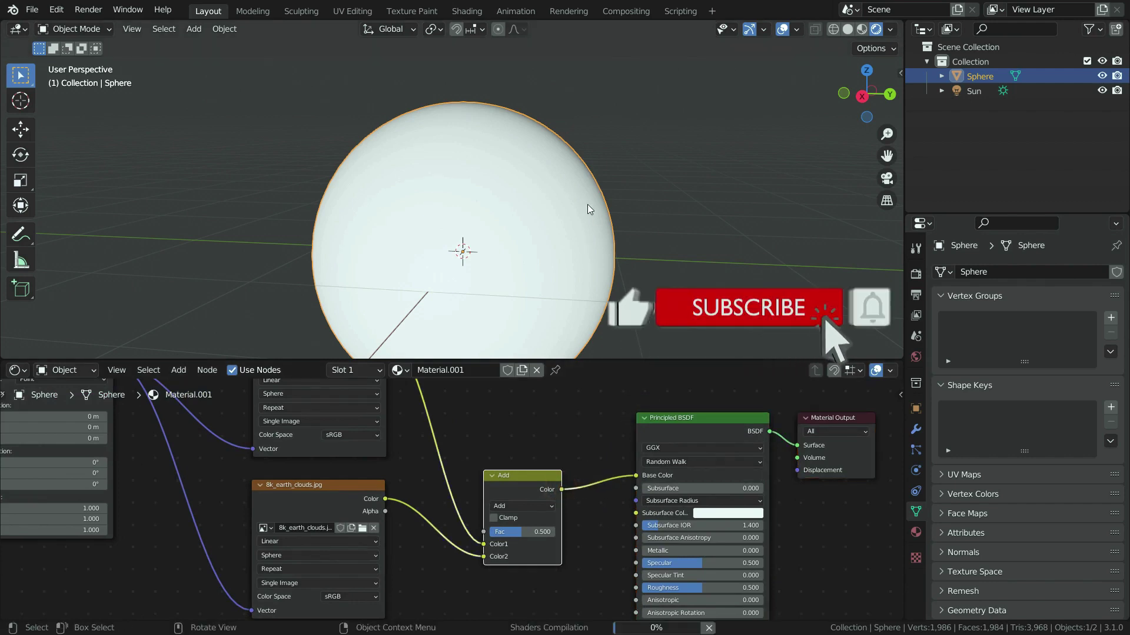
middle_drag(587, 204, 494, 247)
Set the Add node's Fac to 0.8 and orbit to view clouds over Africa
scroll(532, 538, up, 2)
click(531, 527)
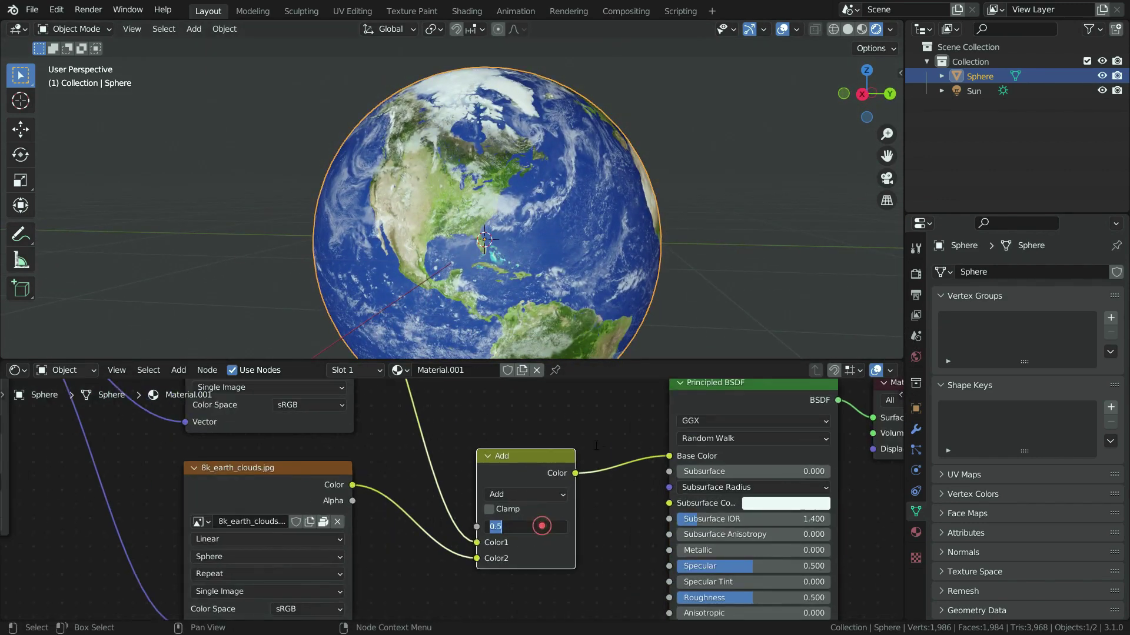
text(0.8)
key(Return)
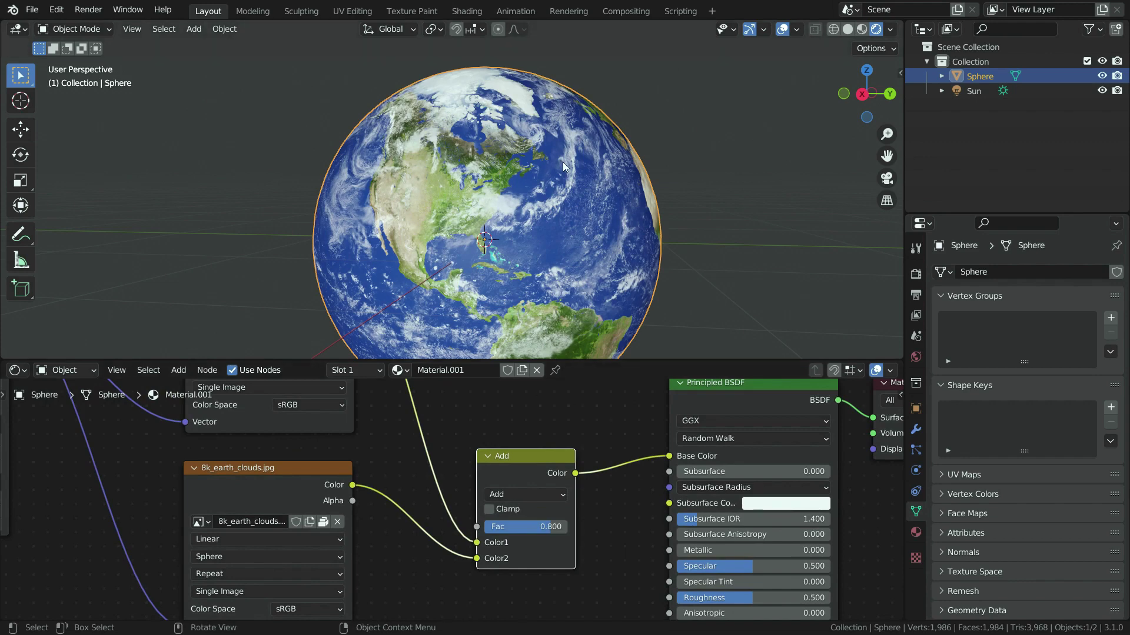
middle_drag(576, 179, 499, 210)
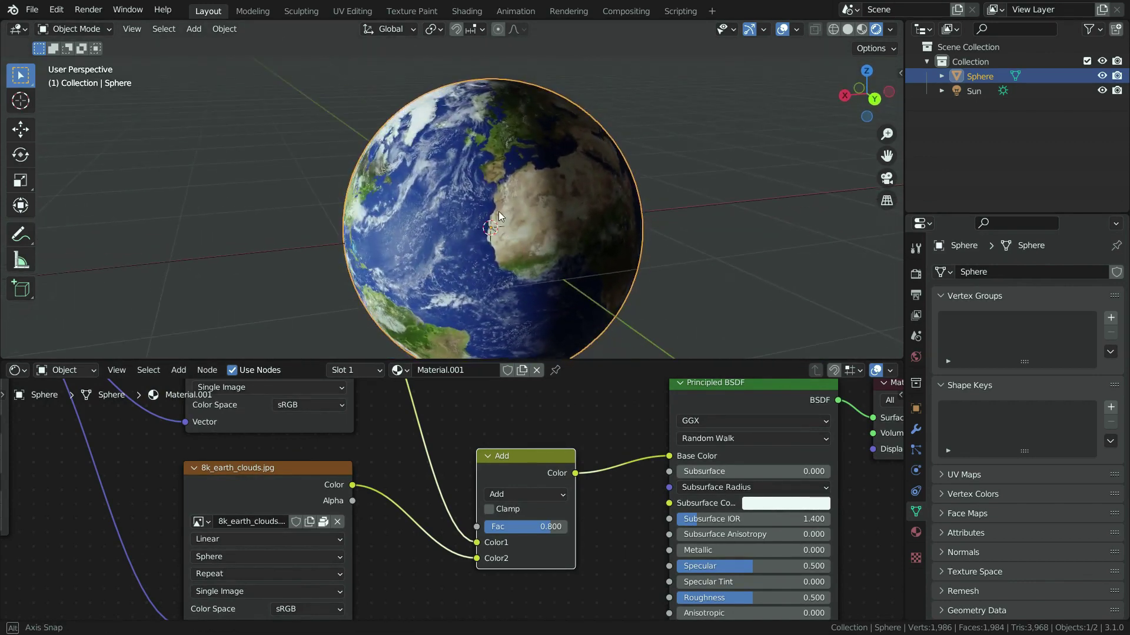
scroll(464, 408, down, 4)
scroll(362, 561, up, 5)
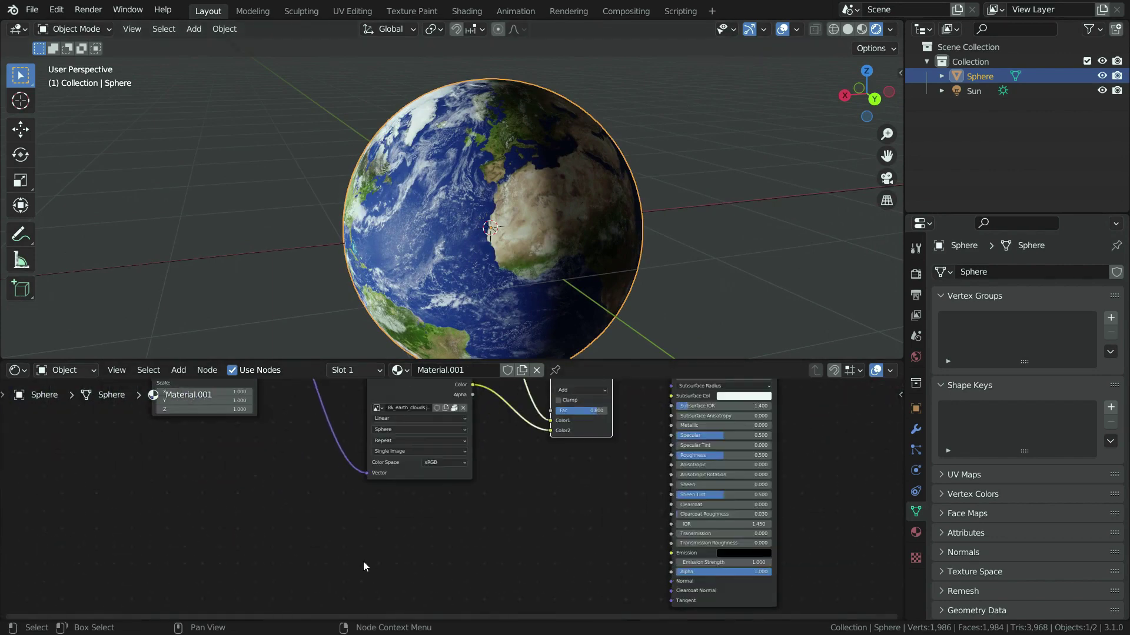
Add a third Image Texture node to the Earth material
key(shift+a)
mouse_move(387, 531)
mouse_move(352, 523)
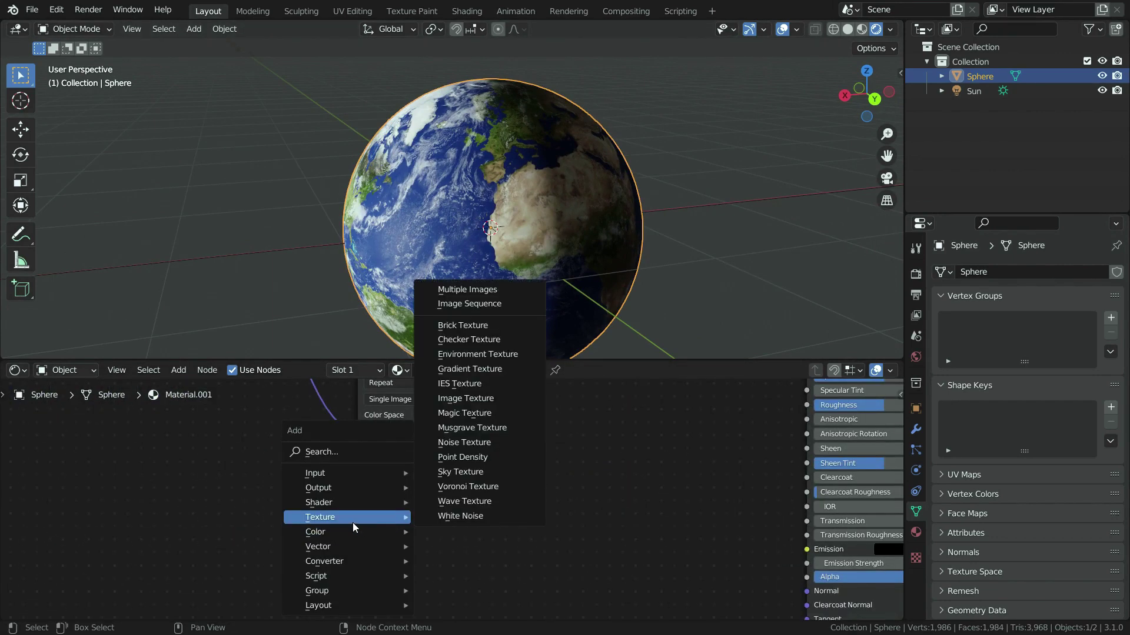
click(478, 399)
click(362, 462)
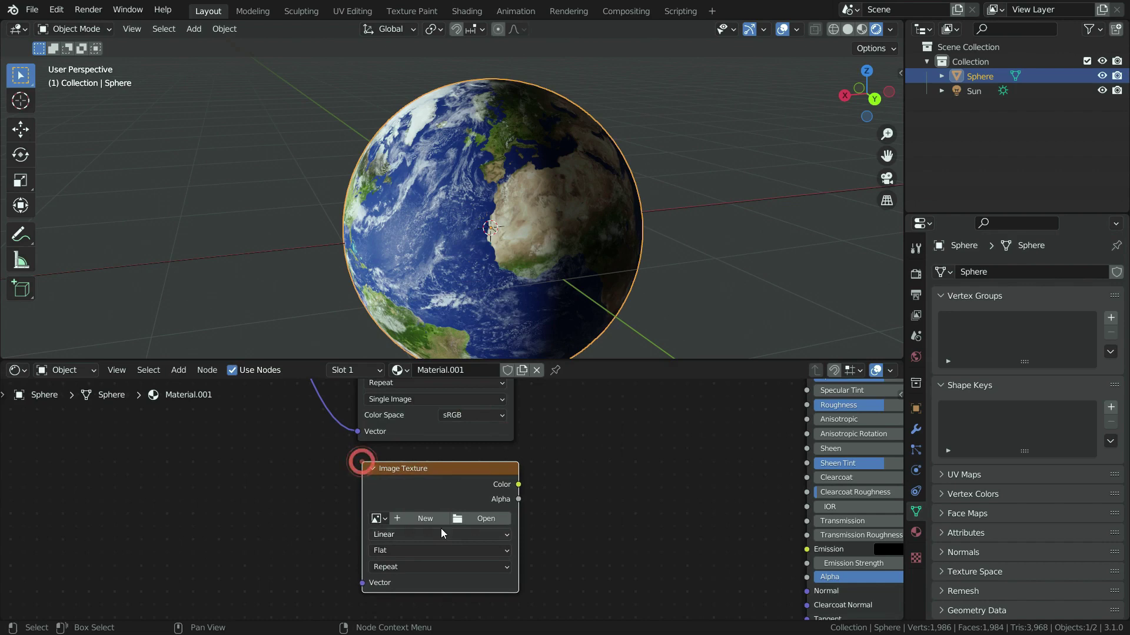
scroll(440, 529, up, 2)
Load 8k_earth_specular_map.tif from the Downloads folder into the new node
click(471, 519)
click(391, 420)
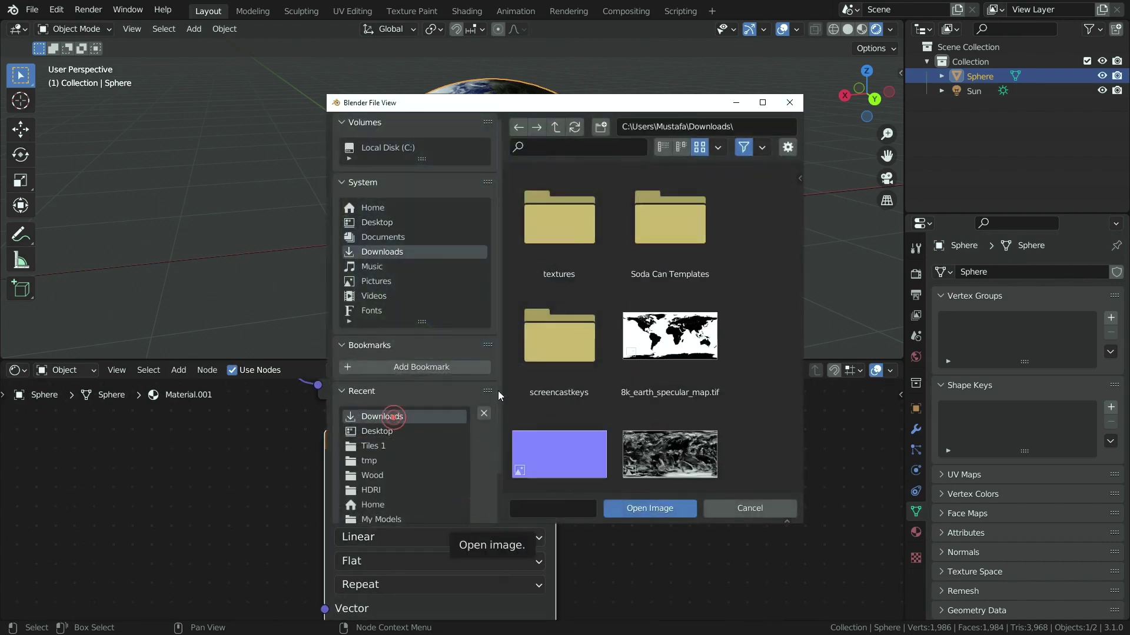
click(707, 310)
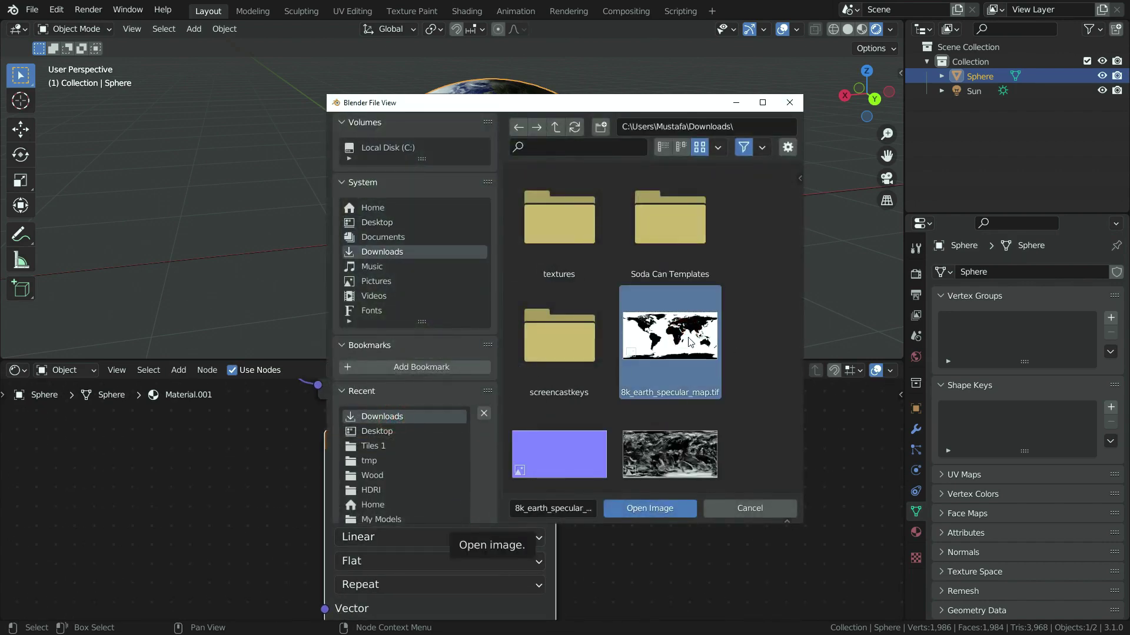
click(645, 509)
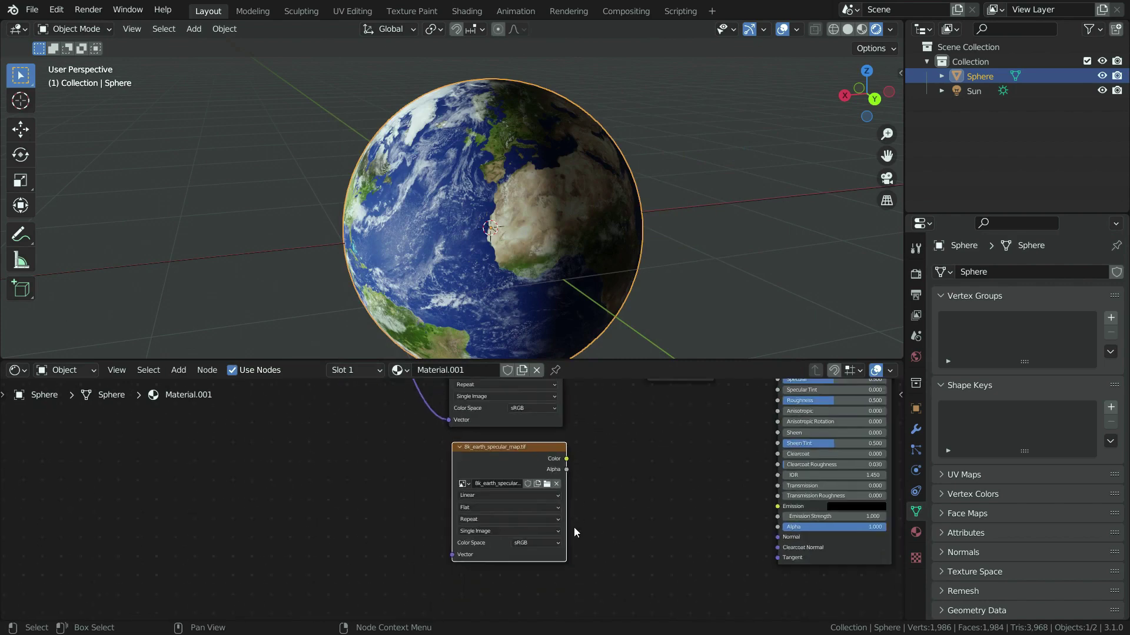
shift+scroll(573, 531, down, 2)
scroll(568, 504, up, 1)
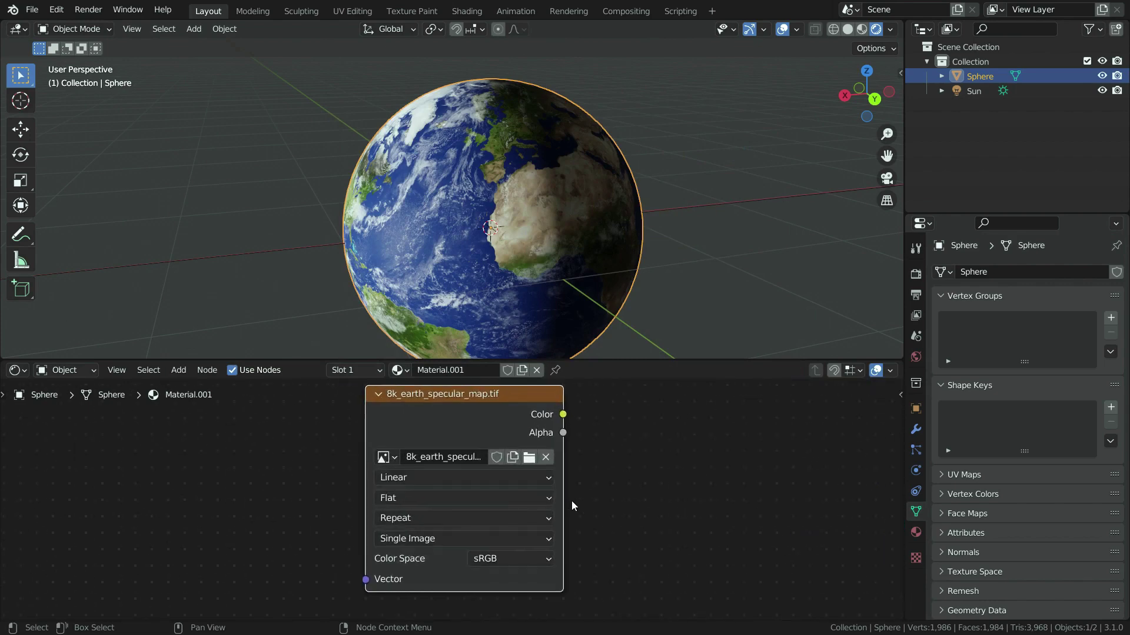
scroll(571, 500, down, 6)
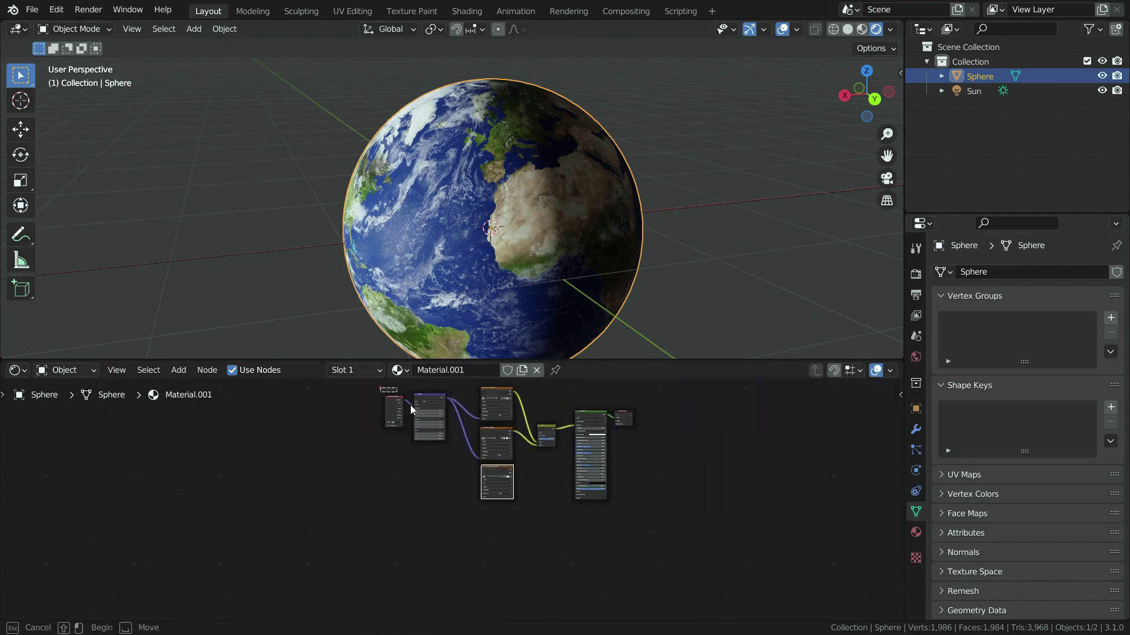
Move the Texture Coordinate and Mapping nodes down and to the left
drag(376, 384, 450, 447)
drag(434, 399, 535, 509)
scroll(433, 419, up, 5)
scroll(520, 533, down, 5)
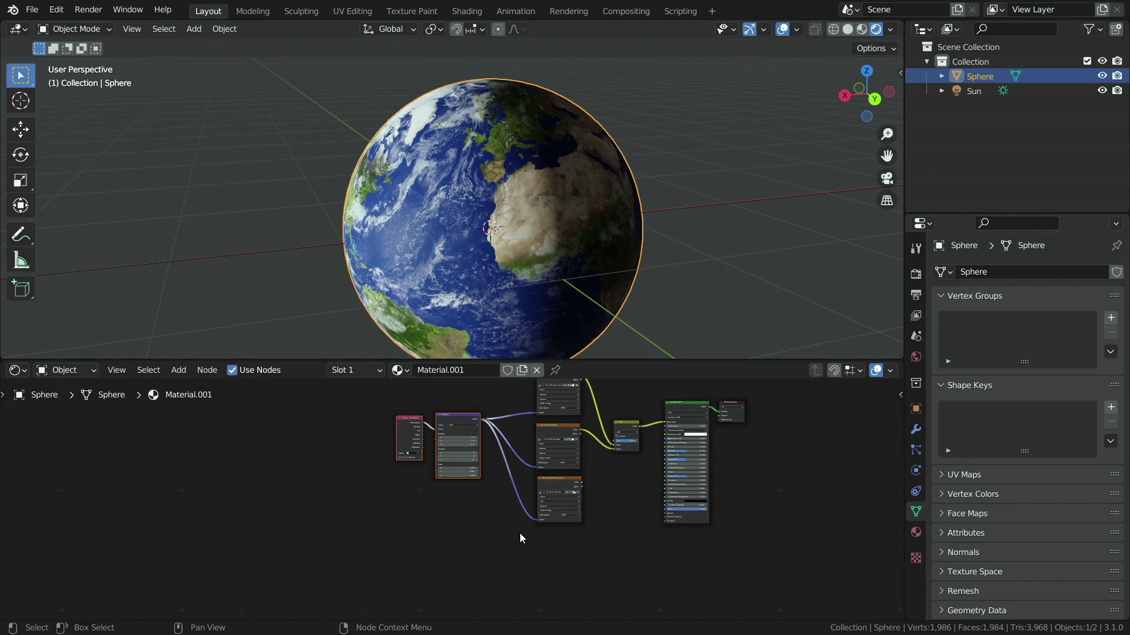
scroll(560, 514, up, 6)
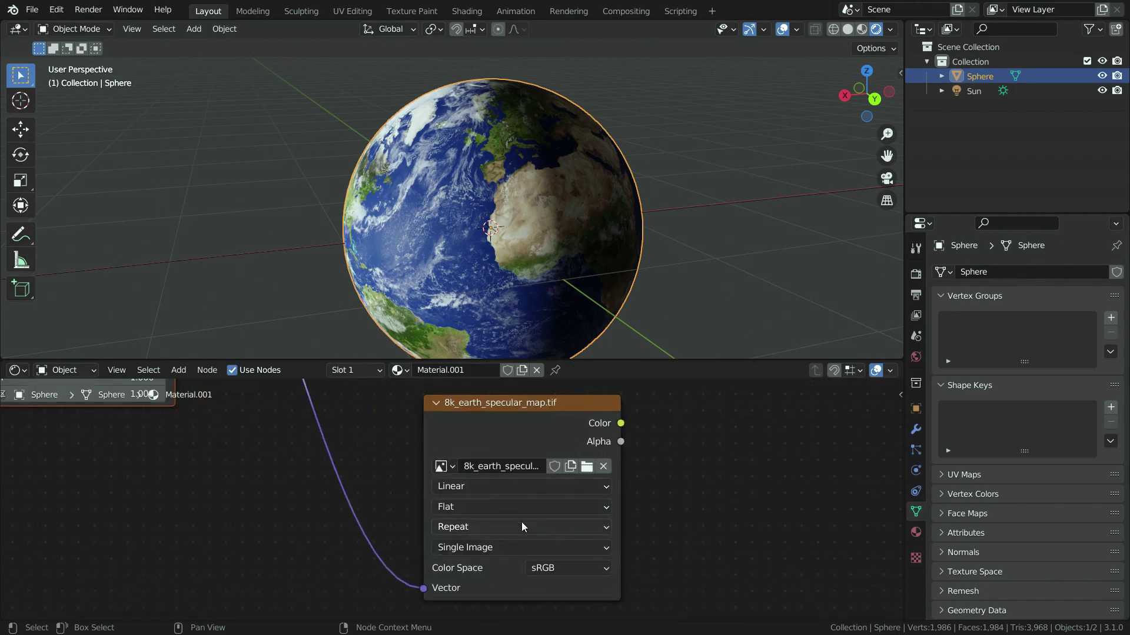
scroll(521, 522, up, 1)
Set the specular map image to Sphere projection and Non-Color colour space
click(535, 500)
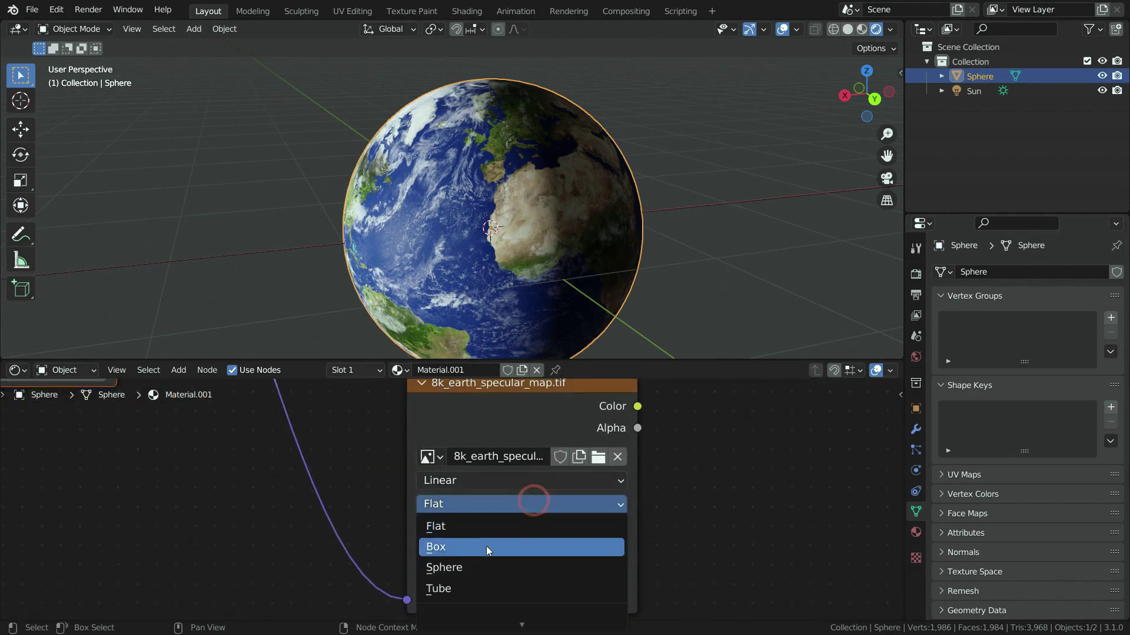
click(492, 566)
scroll(520, 566, up, 1)
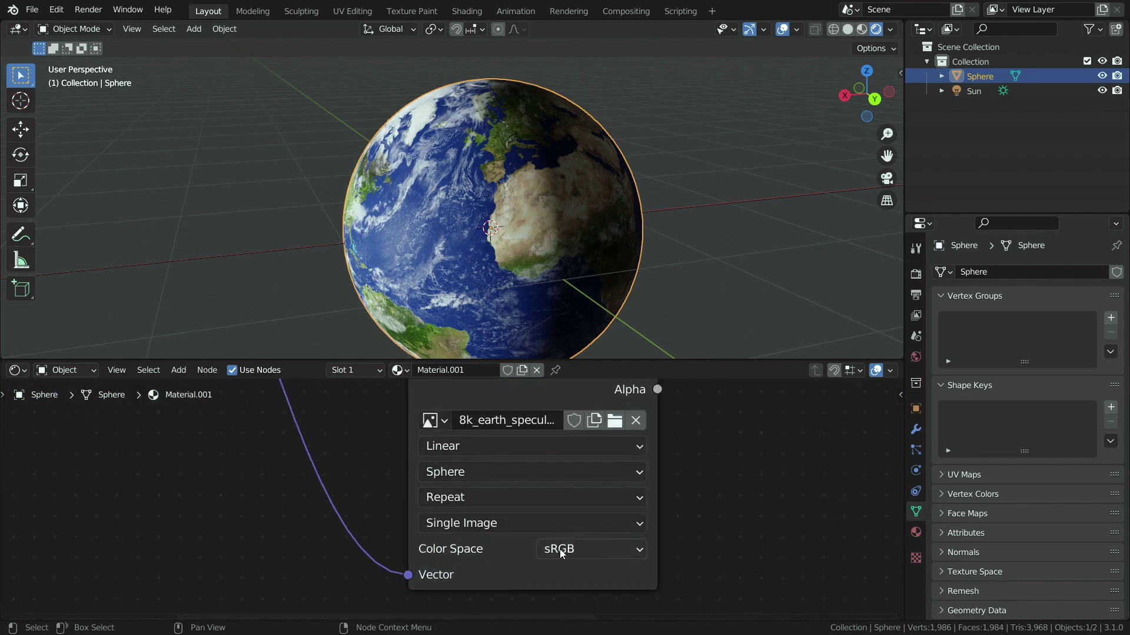
click(595, 549)
click(592, 453)
scroll(465, 574, down, 5)
scroll(553, 499, up, 2)
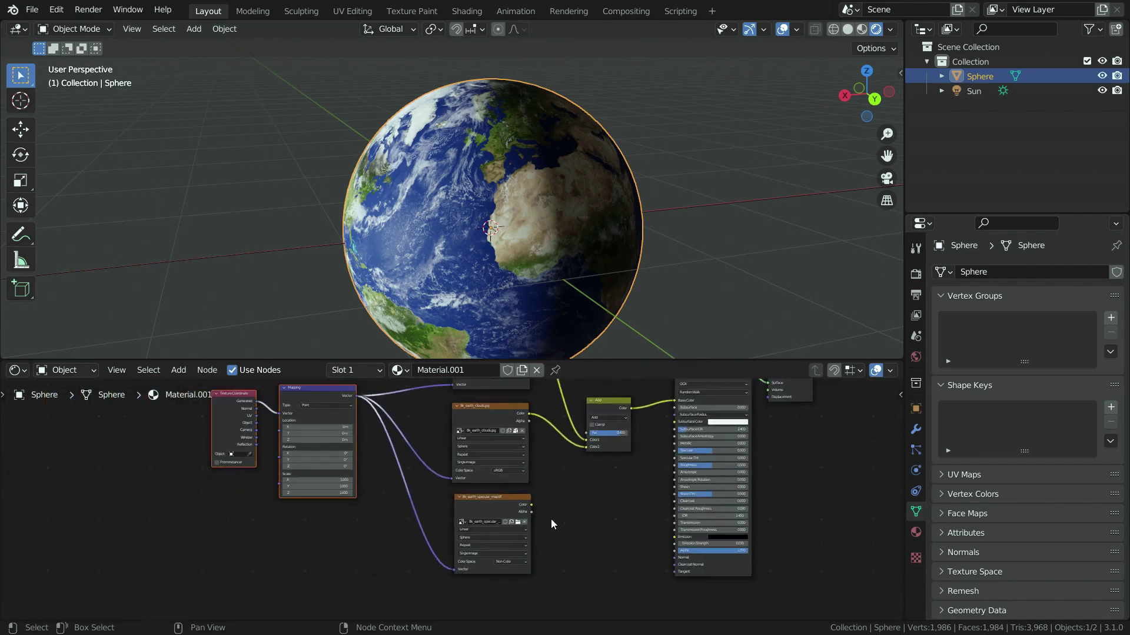
scroll(555, 501, up, 3)
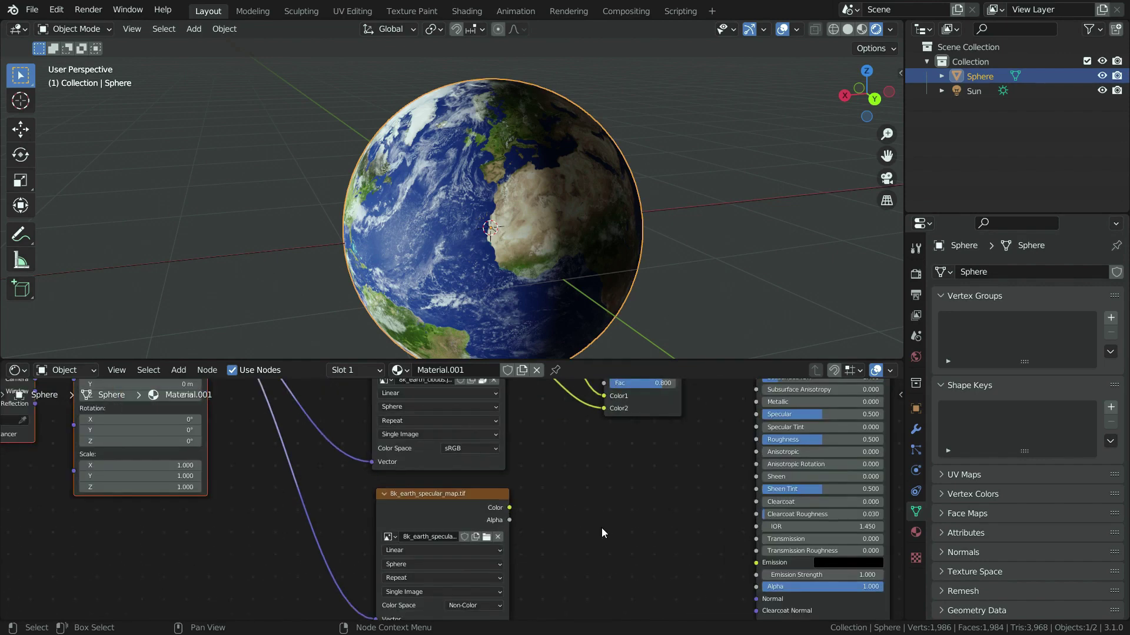
shift+scroll(695, 525, right, 3)
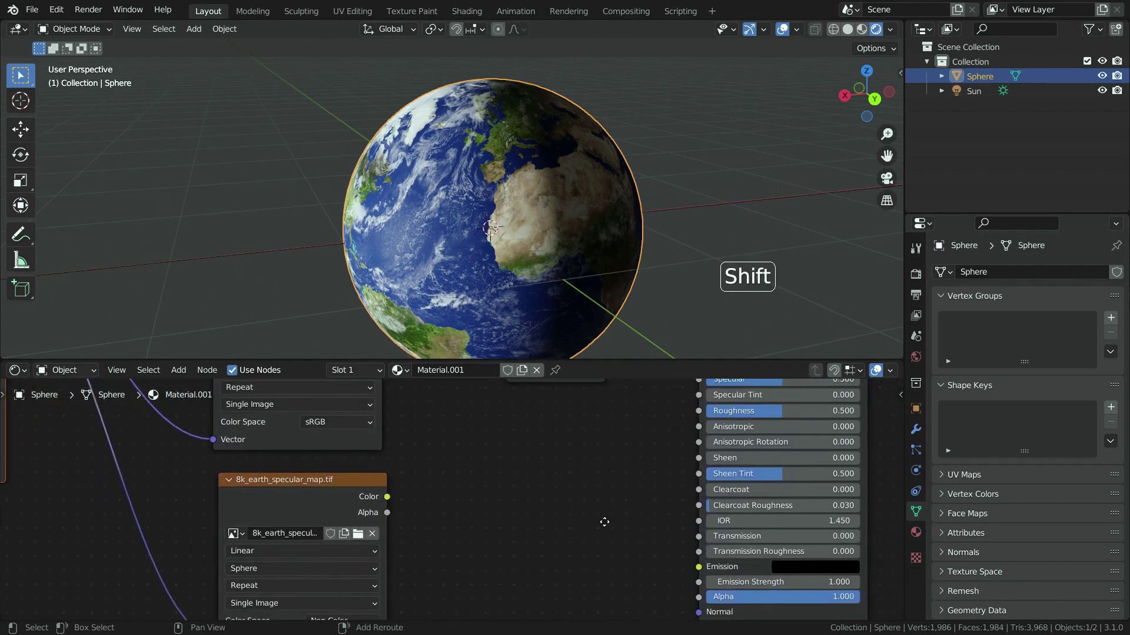
scroll(447, 528, down, 2)
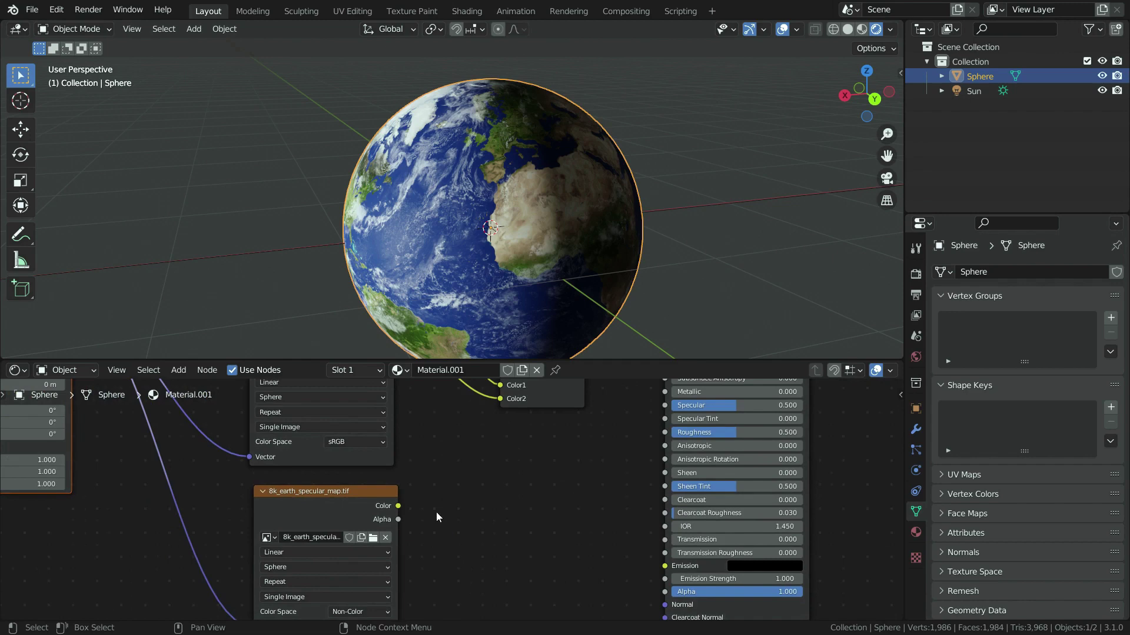
Connect the specular map's Color to the Principled BSDF Specular input and inspect the globe
drag(398, 505, 664, 405)
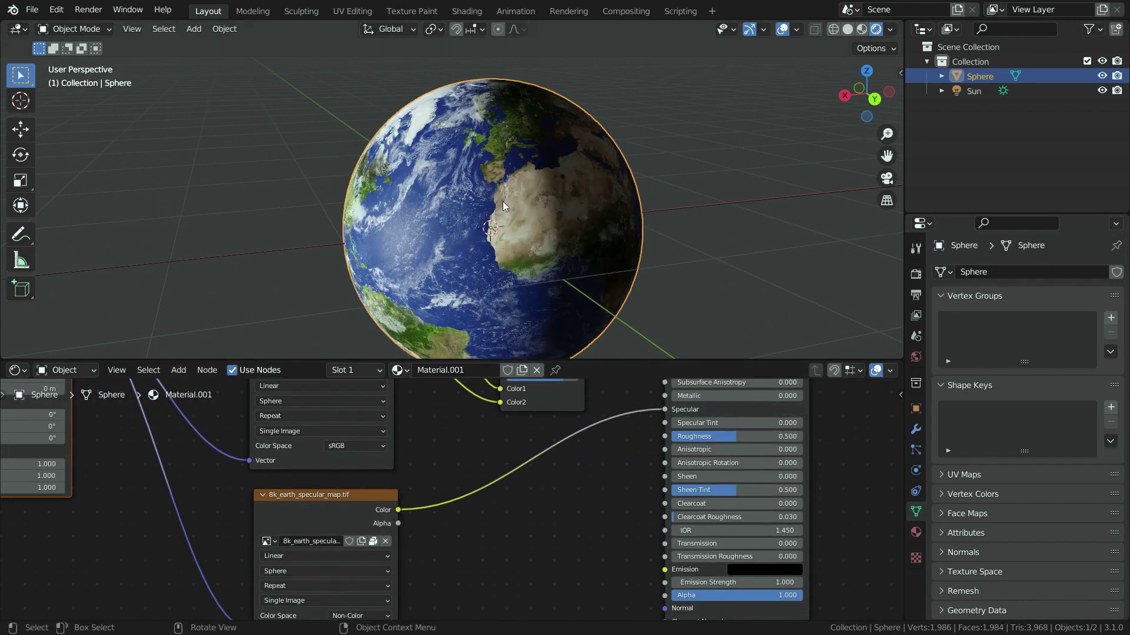
scroll(502, 201, up, 4)
middle_drag(506, 212, 412, 211)
scroll(305, 106, up, 4)
middle_drag(341, 207, 258, 212)
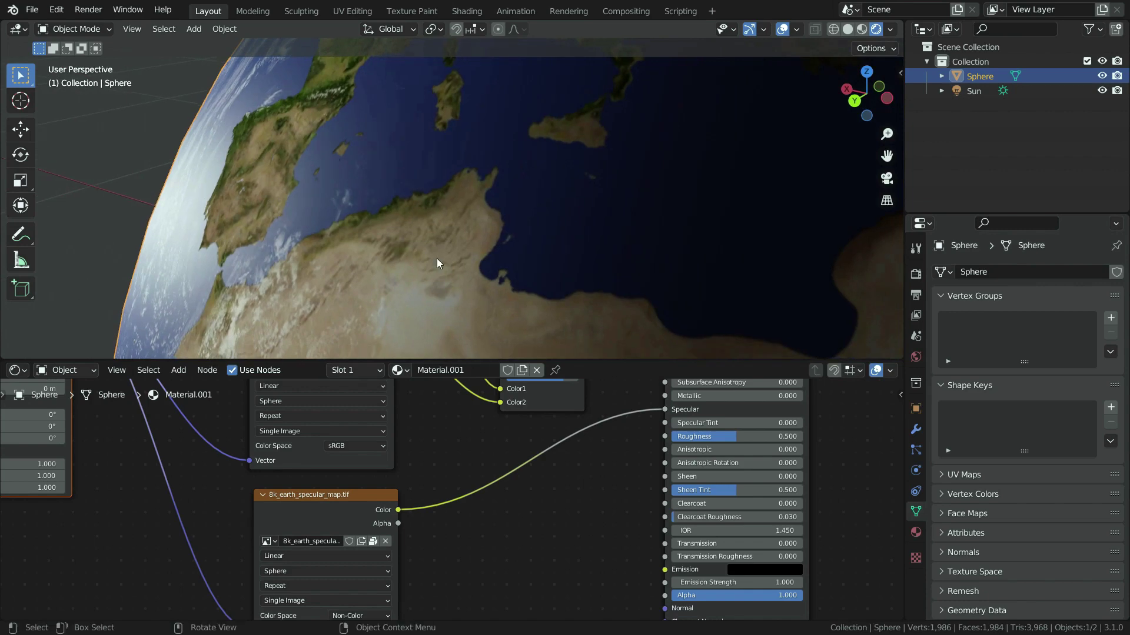
Raise the Principled BSDF Roughness to 0.642
scroll(439, 253, down, 8)
scroll(499, 233, up, 3)
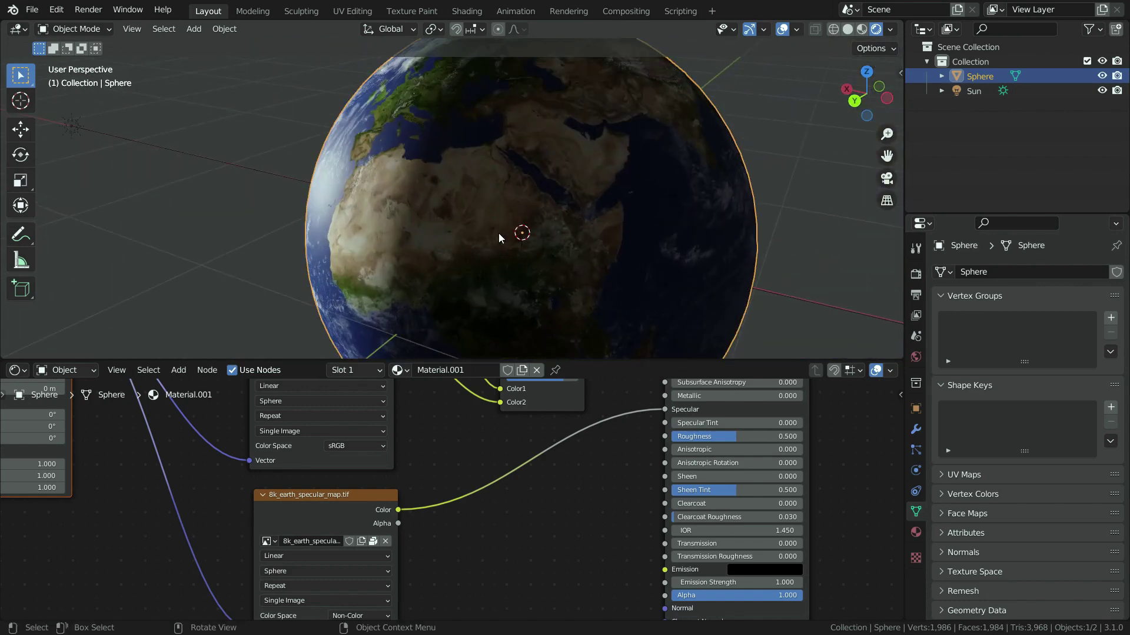
scroll(662, 436, up, 5)
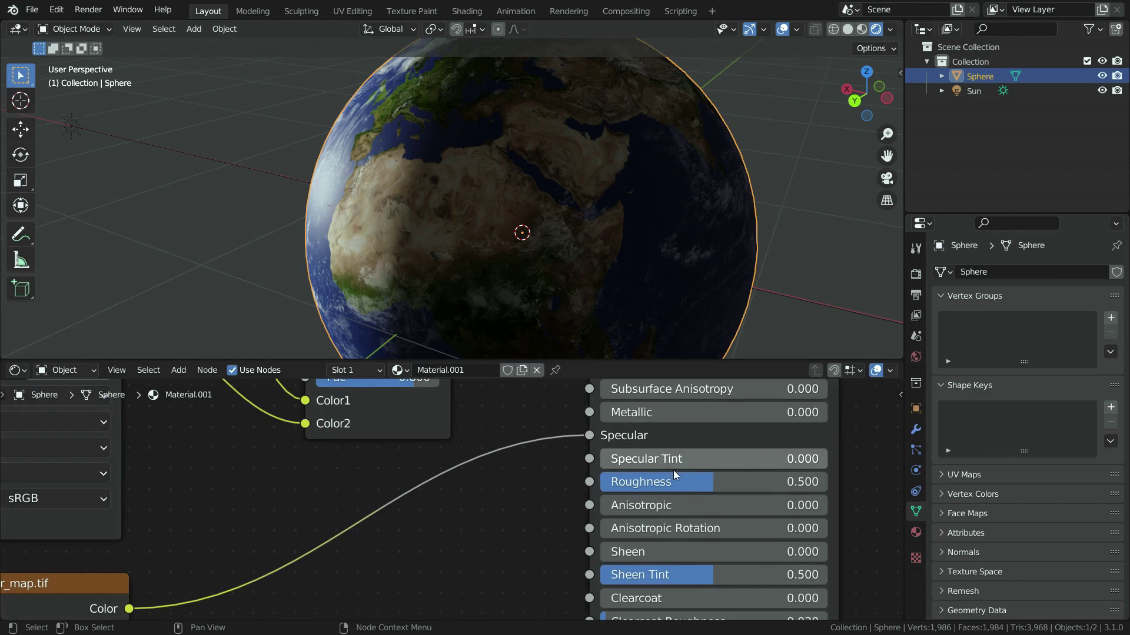
drag(701, 485, 734, 485)
middle_drag(329, 148, 541, 219)
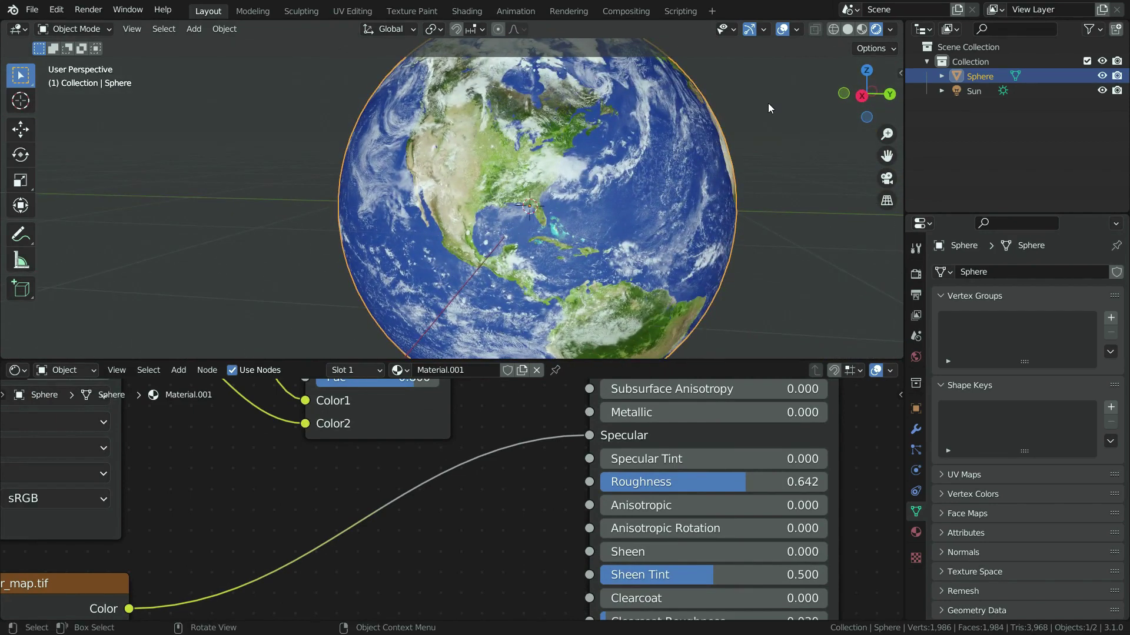
key(Home)
drag(451, 406, 549, 586)
Move the selected middle group of nodes down to free space
key(g)
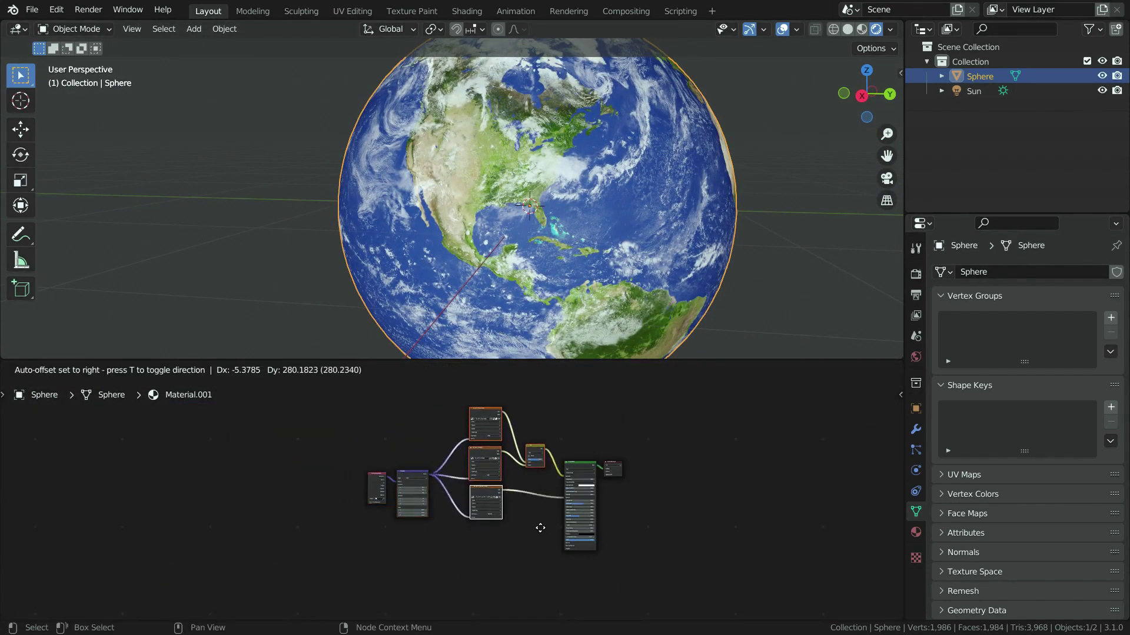
click(472, 538)
key(g)
click(494, 574)
scroll(493, 574, up, 8)
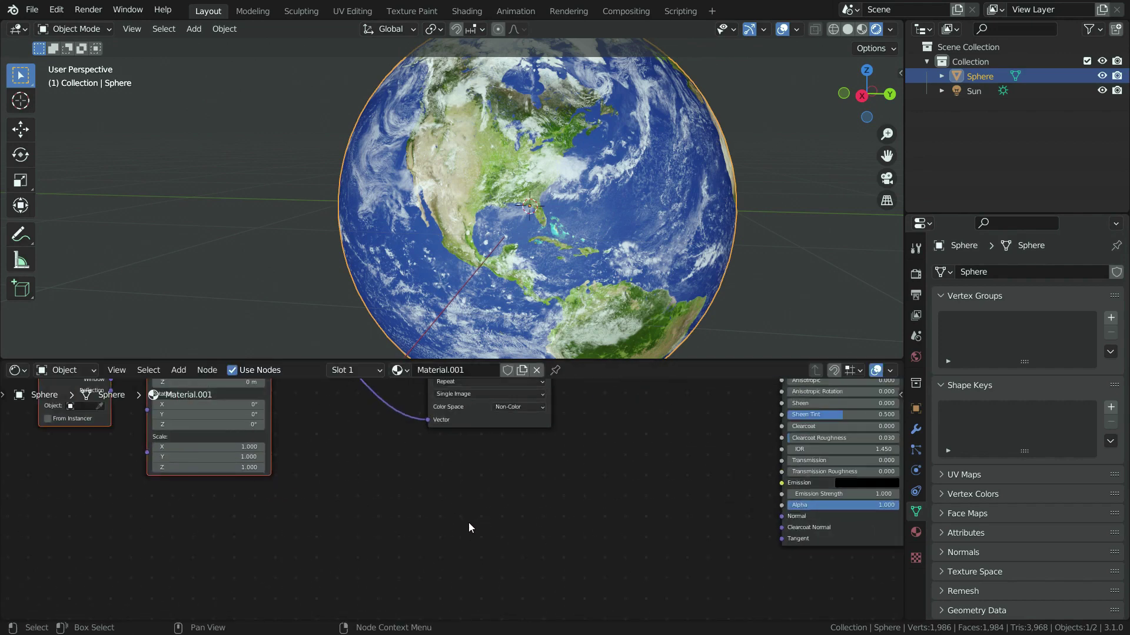
Add an Image Texture node loaded with 8k_earth_normal_map.tif from Downloads
key(shift+a)
mouse_move(427, 532)
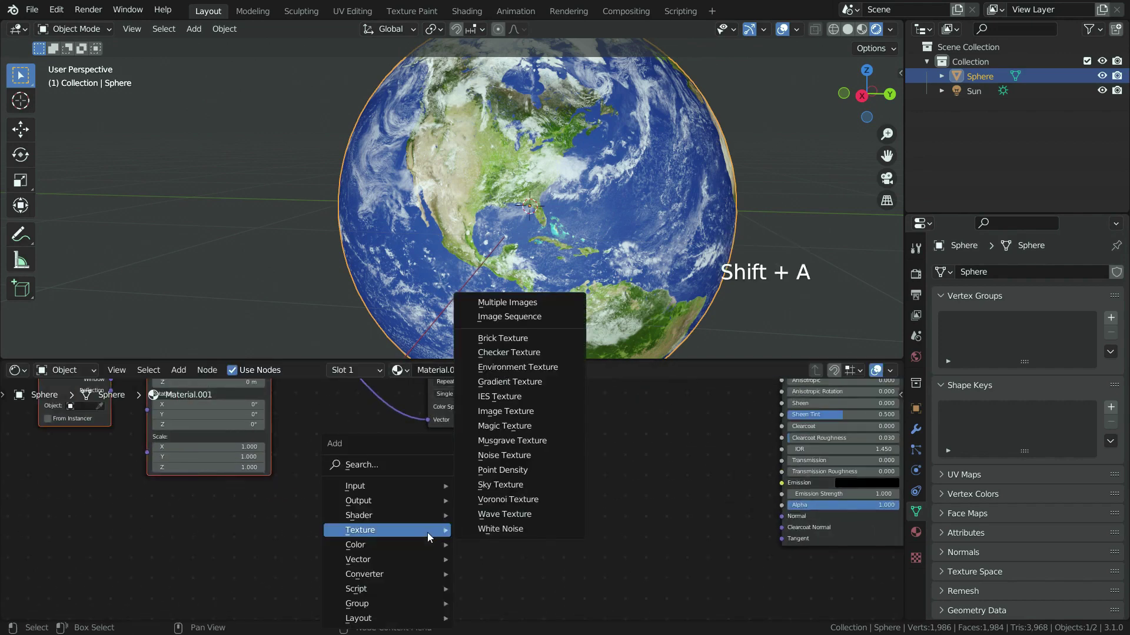
click(489, 412)
click(493, 511)
scroll(493, 511, up, 3)
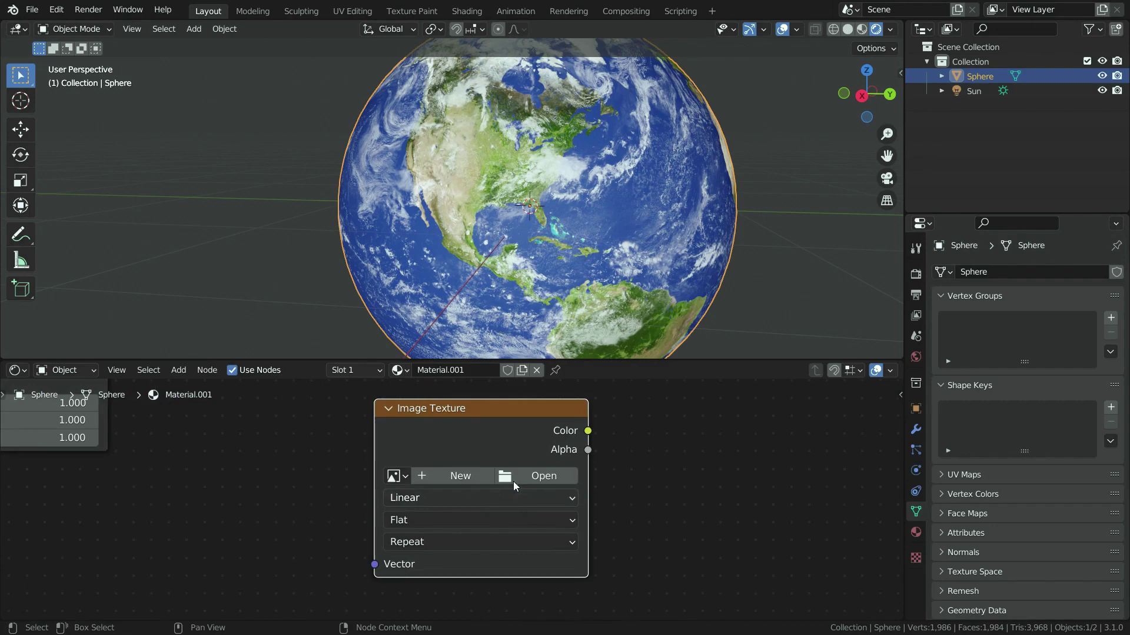
click(515, 476)
click(388, 416)
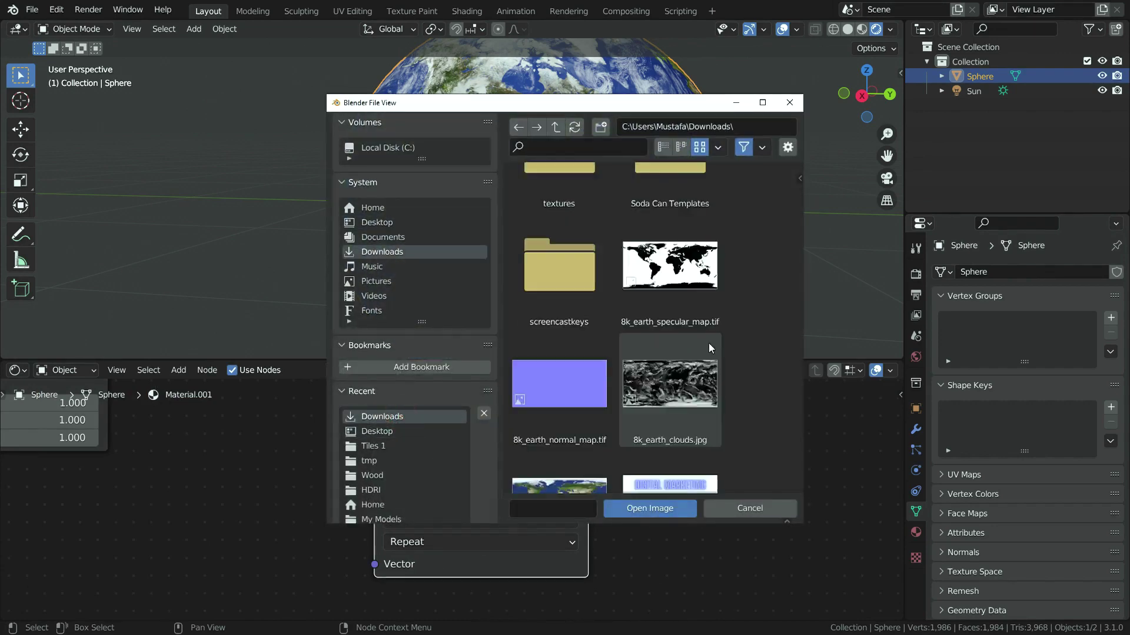
scroll(677, 353, down, 2)
click(562, 345)
click(641, 510)
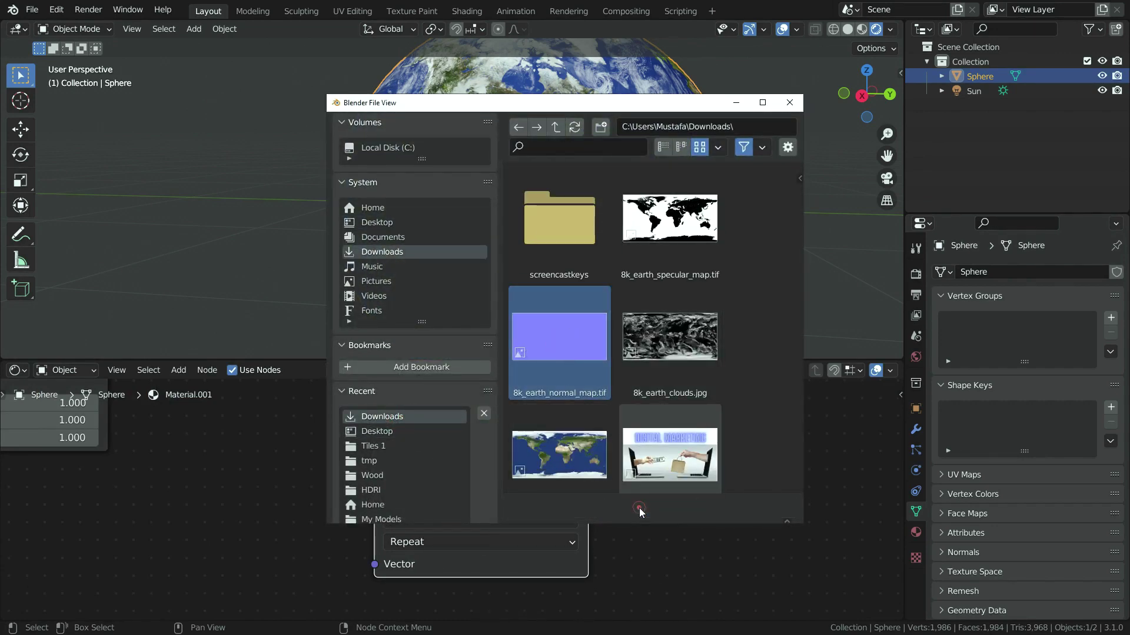
Feed the Mapping vector into the normal map image, set to Non-Color and Sphere projection
scroll(591, 552, down, 4)
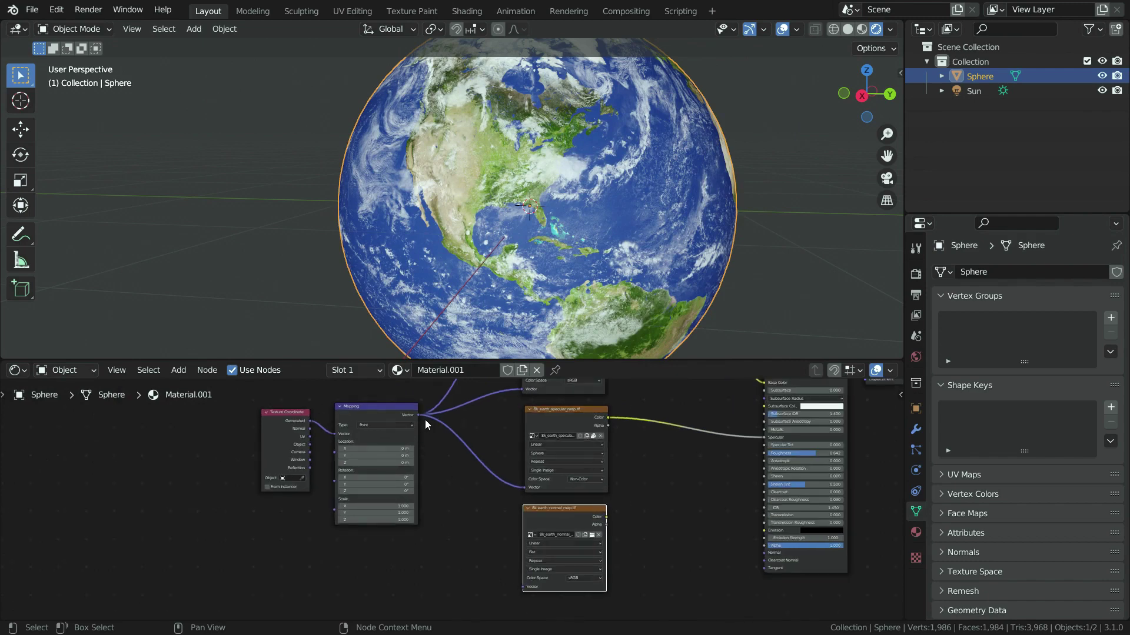
drag(422, 418, 523, 586)
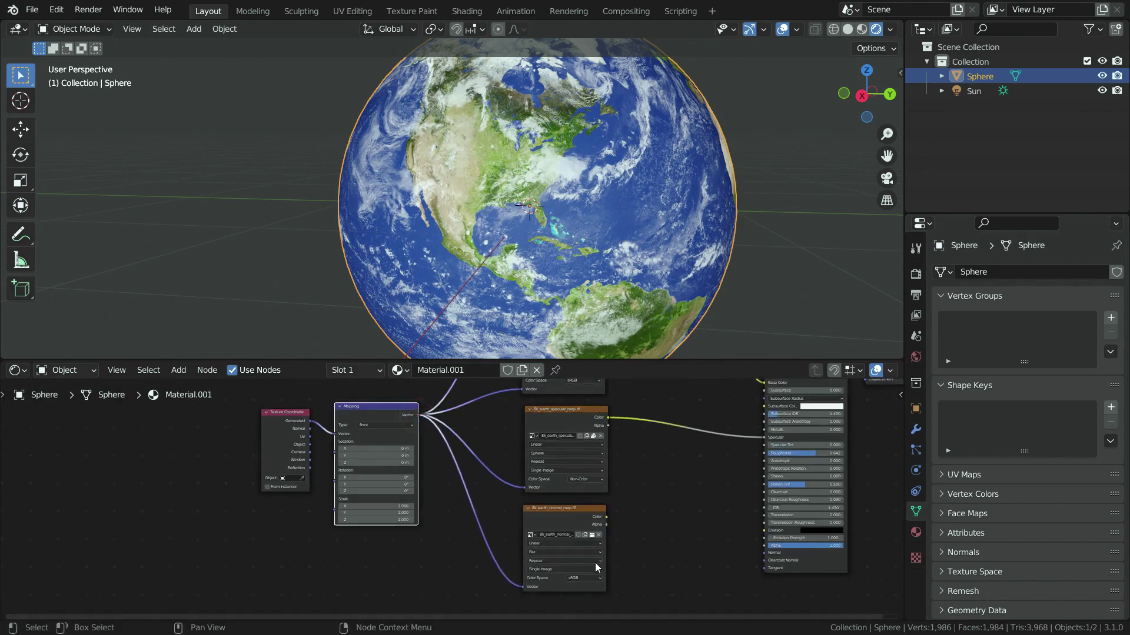
scroll(595, 562, up, 5)
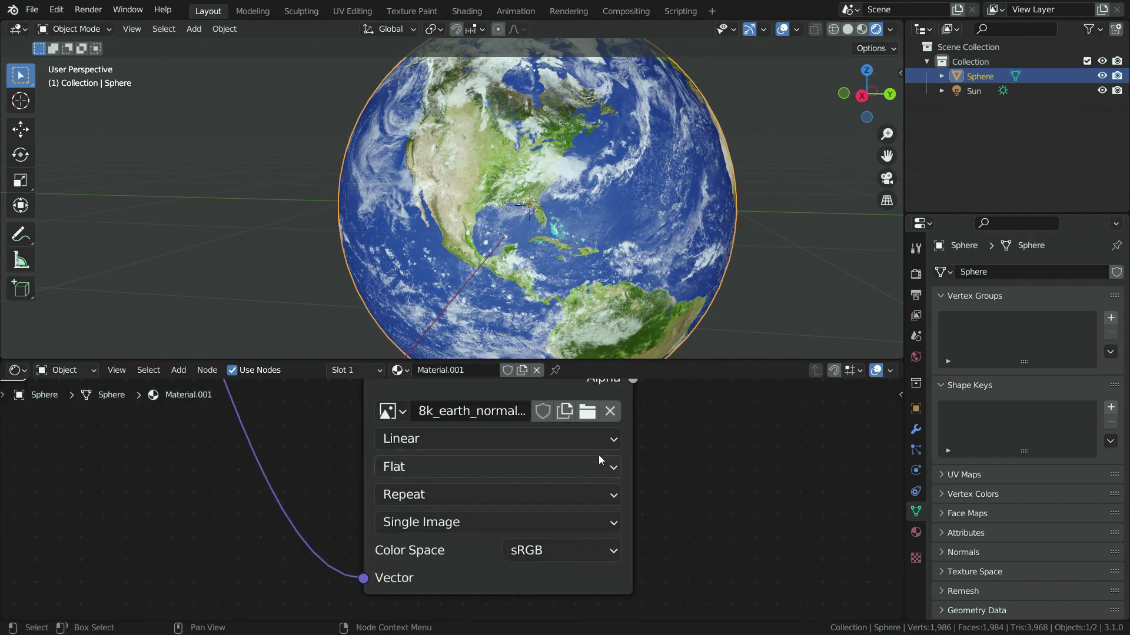
click(548, 549)
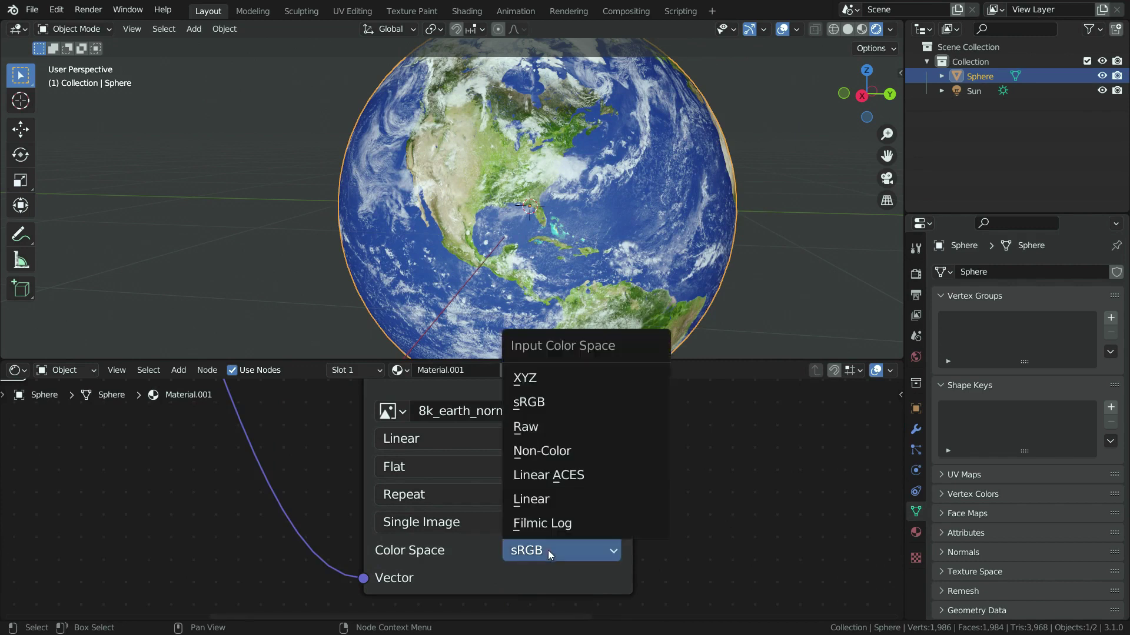
click(559, 457)
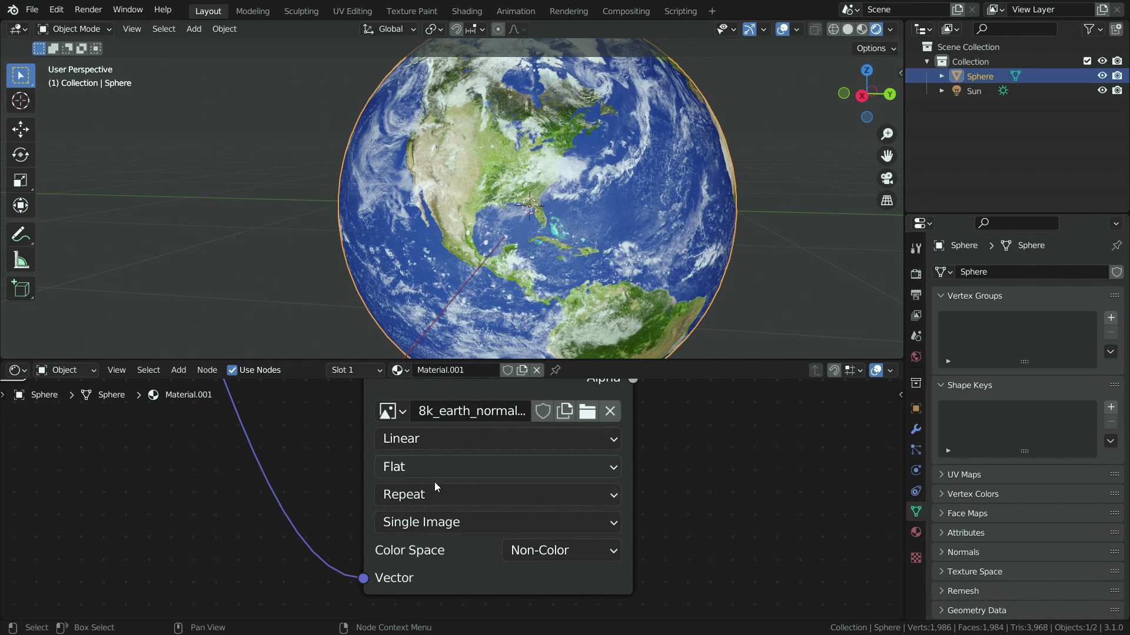
click(454, 471)
click(441, 537)
scroll(415, 596, down, 6)
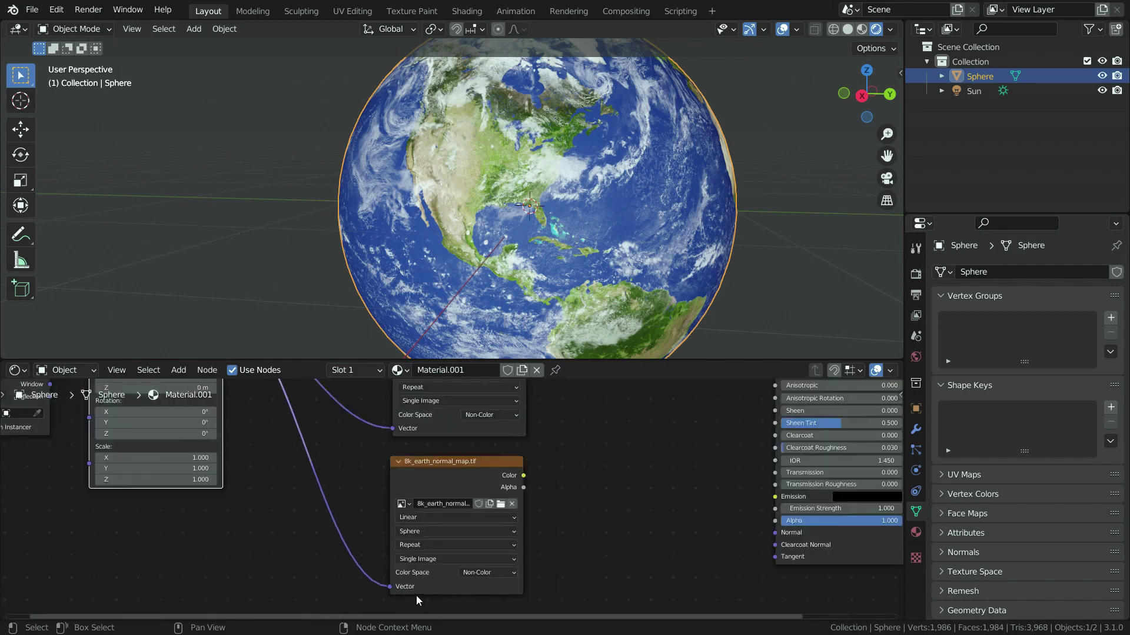
Add a Normal Map node between the normal map image and the shader's Normal input
scroll(595, 567, up, 2)
key(shift+a)
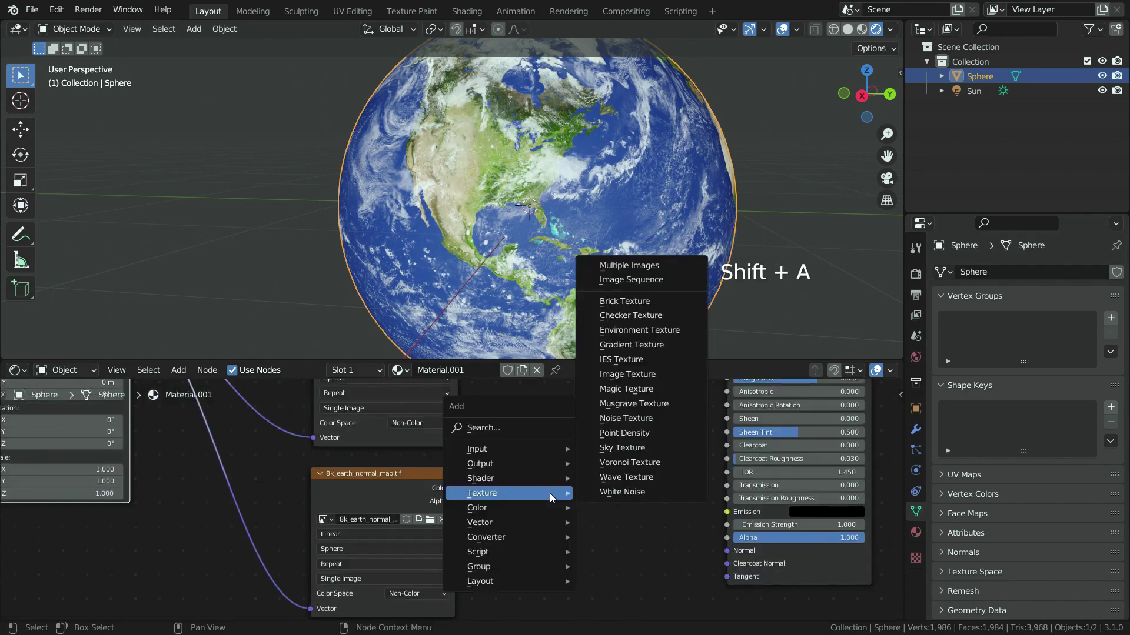
mouse_move(556, 518)
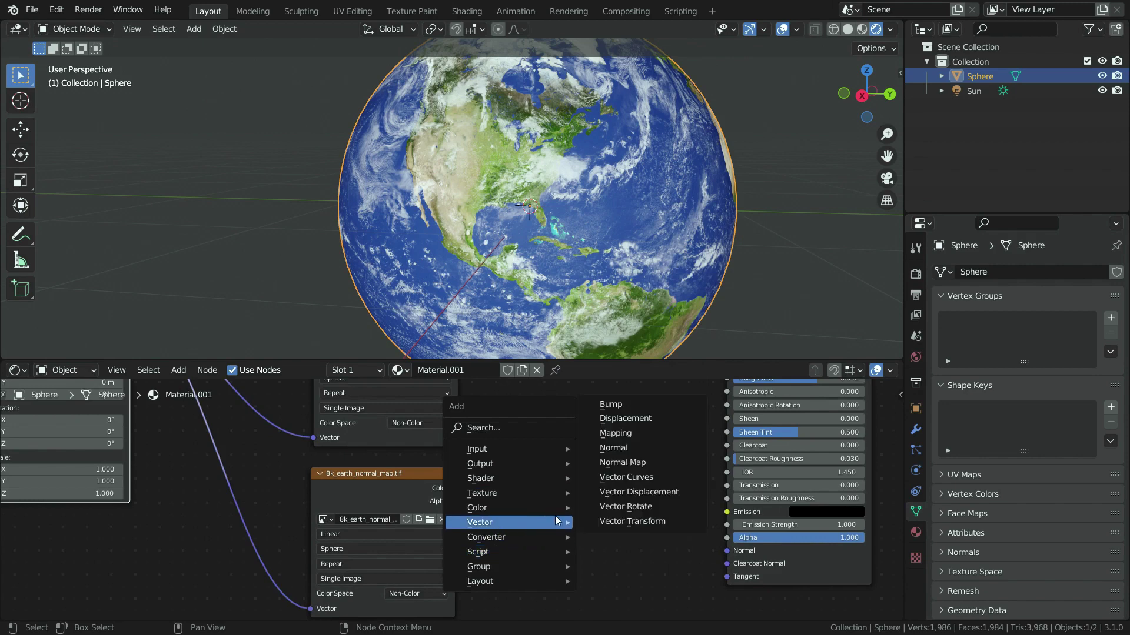
click(633, 468)
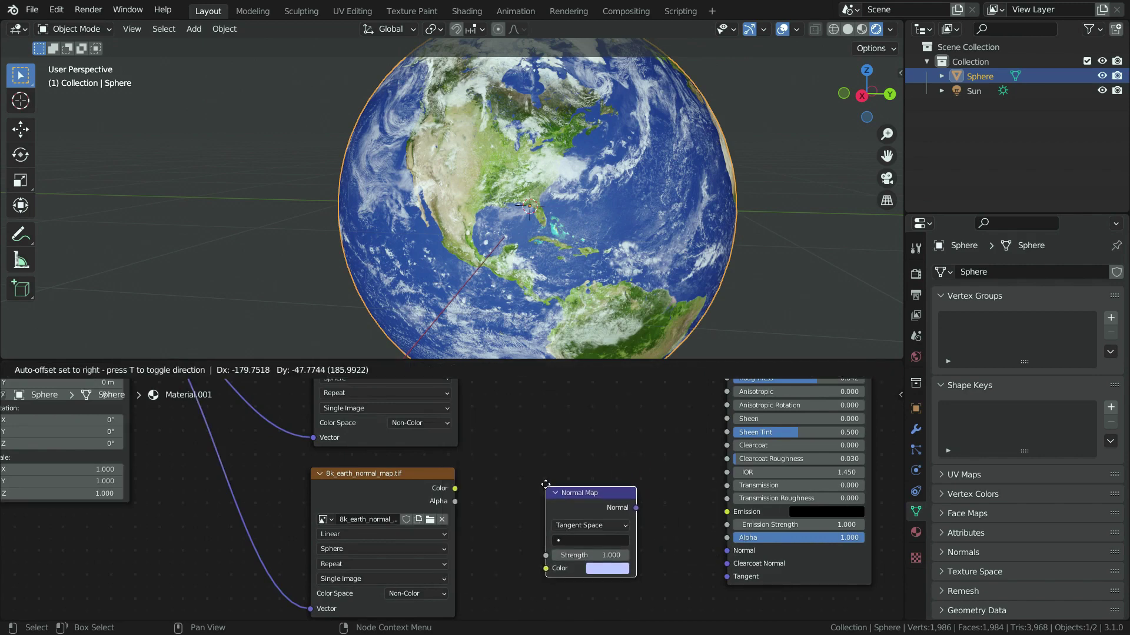
click(546, 480)
scroll(475, 510, up, 2)
drag(435, 462, 551, 557)
scroll(565, 530, down, 3)
scroll(662, 527, up, 2)
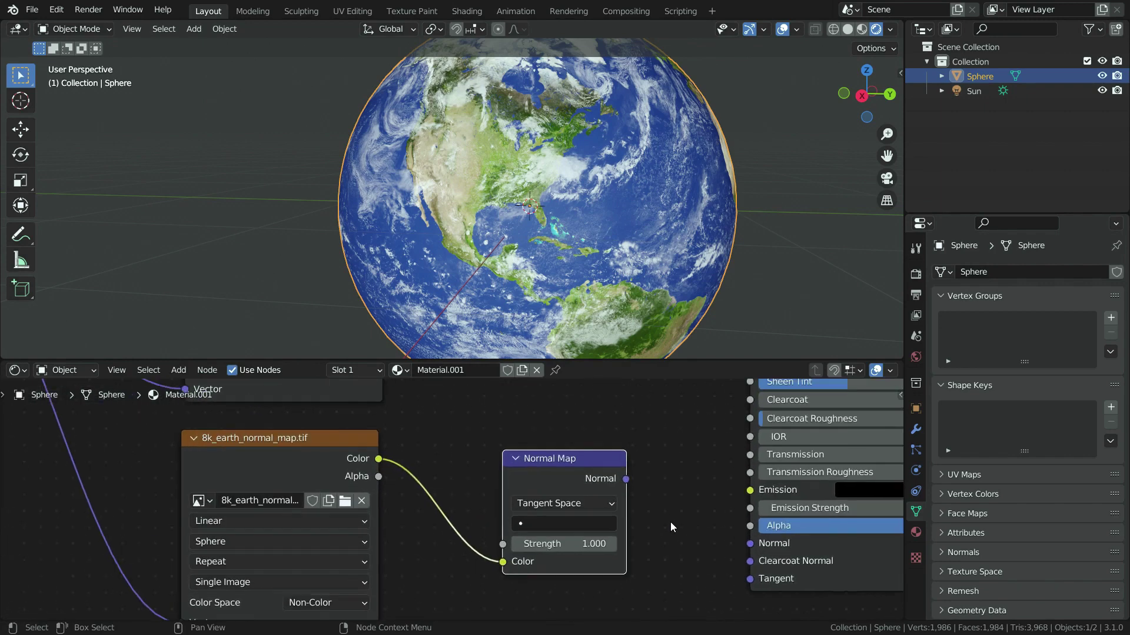
drag(627, 478, 750, 543)
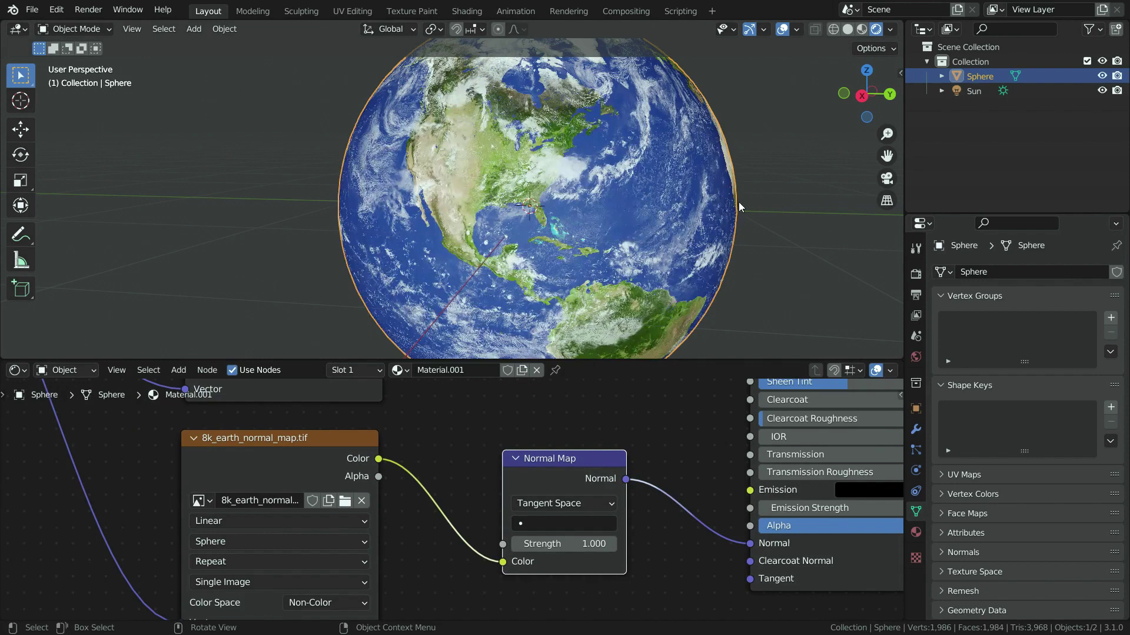
Set the Normal Map Strength to 4 and check the relief on the globe
mouse_move(528, 160)
middle_down()
mouse_move(632, 239)
mouse_move(480, 263)
mouse_move(487, 153)
mouse_move(537, 136)
mouse_move(542, 196)
mouse_move(565, 197)
mouse_move(539, 201)
mouse_move(513, 163)
middle_up()
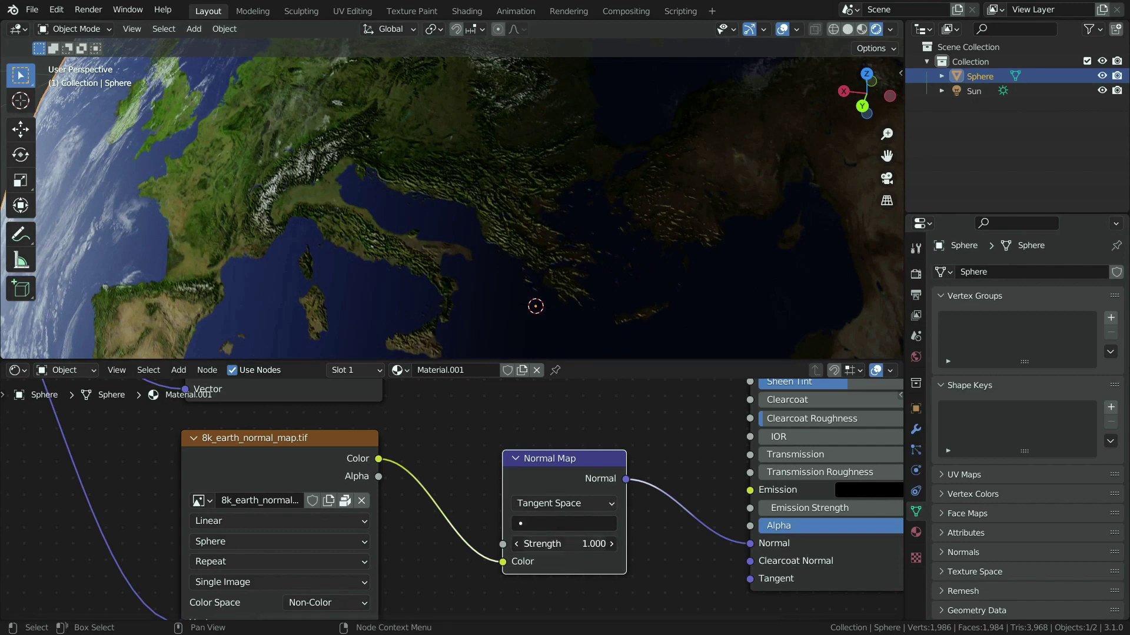
mouse_move(564, 544)
mouse_down()
mouse_move(606, 544)
mouse_move(527, 544)
mouse_move(600, 543)
mouse_move(529, 543)
mouse_move(582, 544)
mouse_up()
click(565, 544)
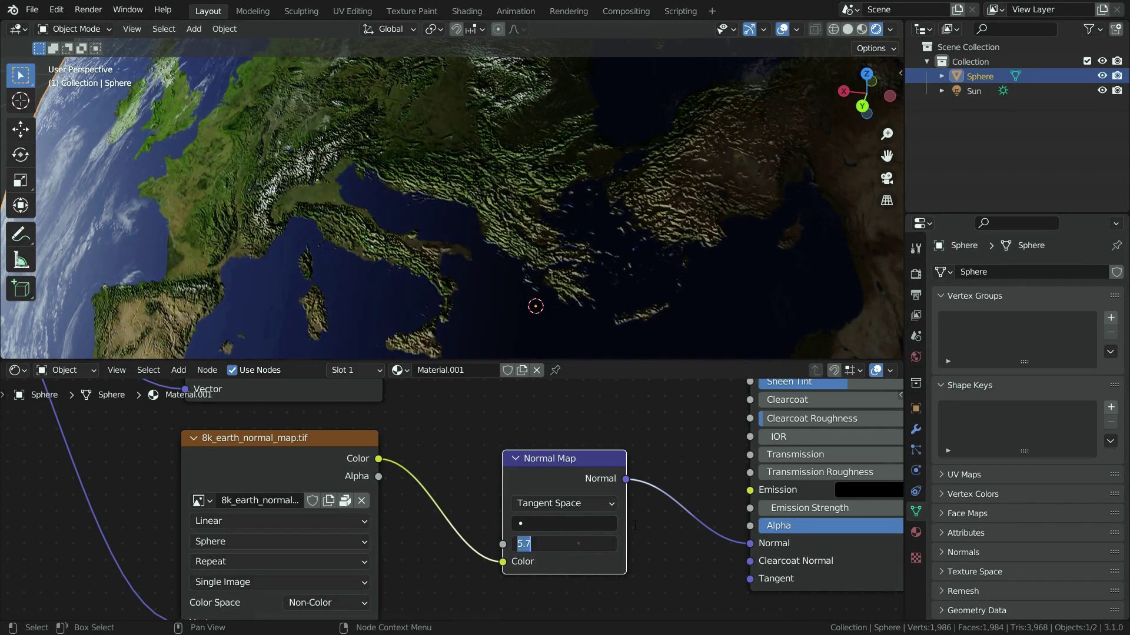
text(4)
key(Return)
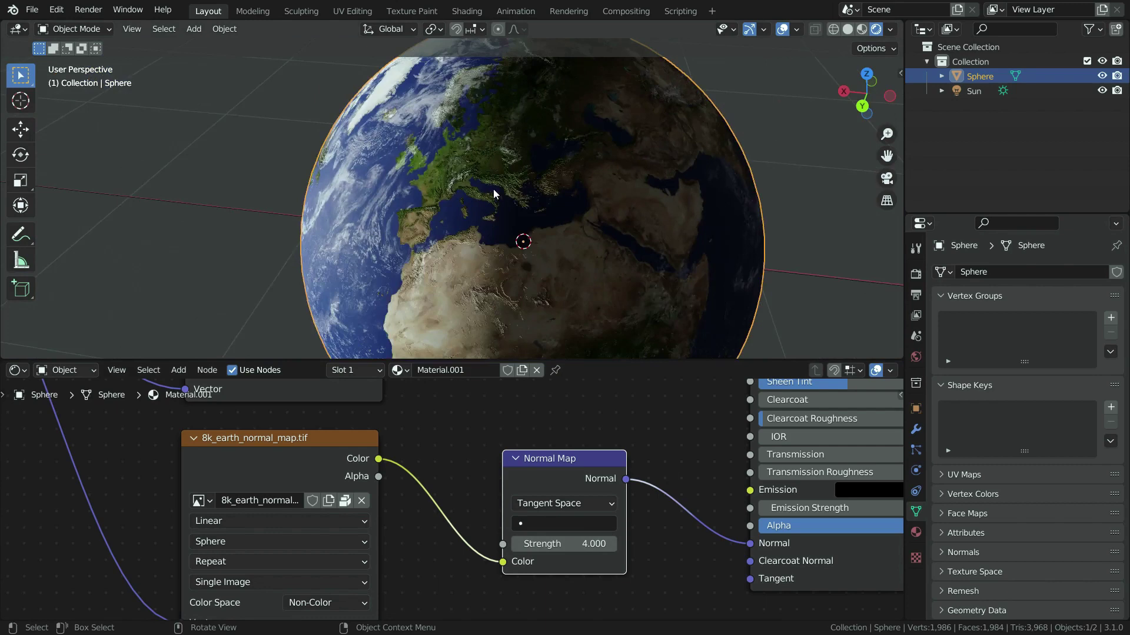
scroll(493, 193, down, 3)
Switch the shader editor to the Timeline and shrink it to enlarge the 3D view
click(16, 370)
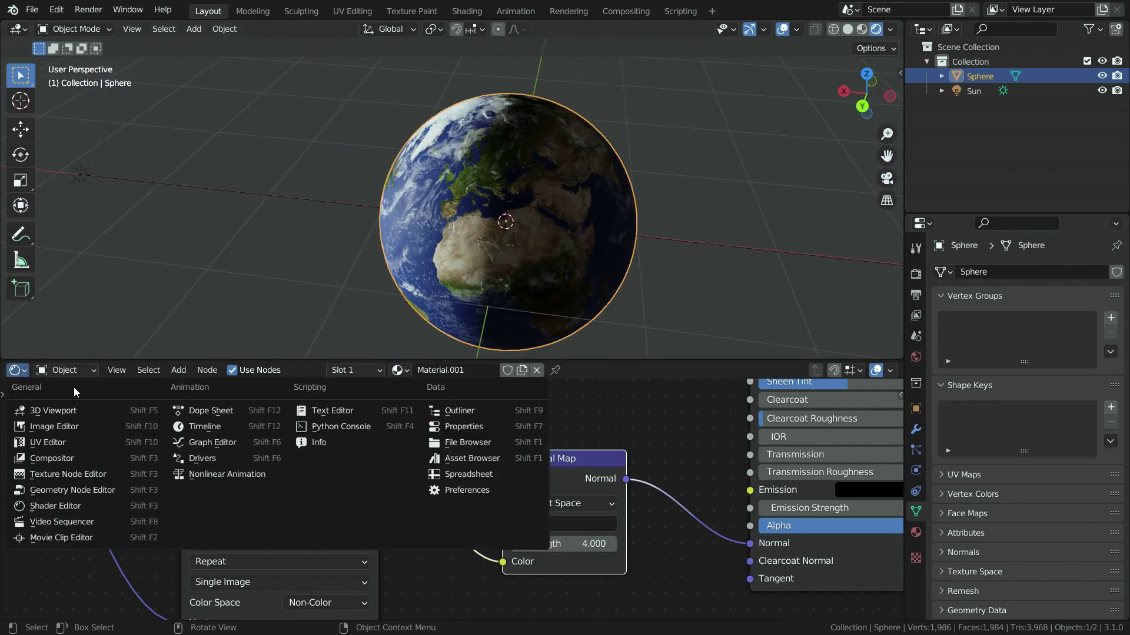
click(217, 426)
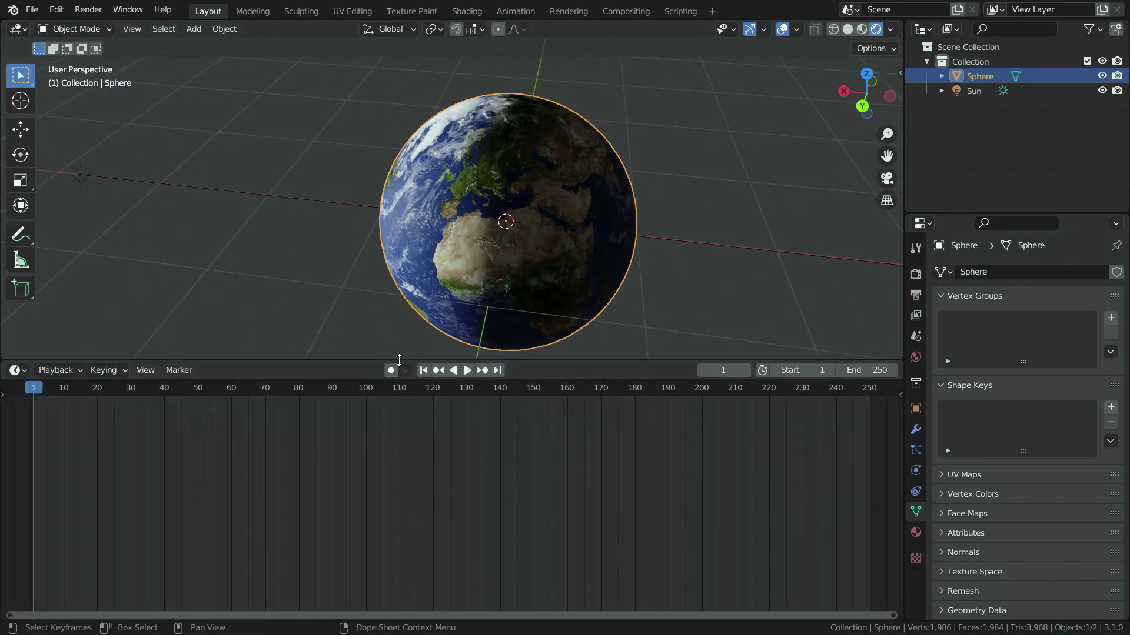
drag(396, 361, 398, 509)
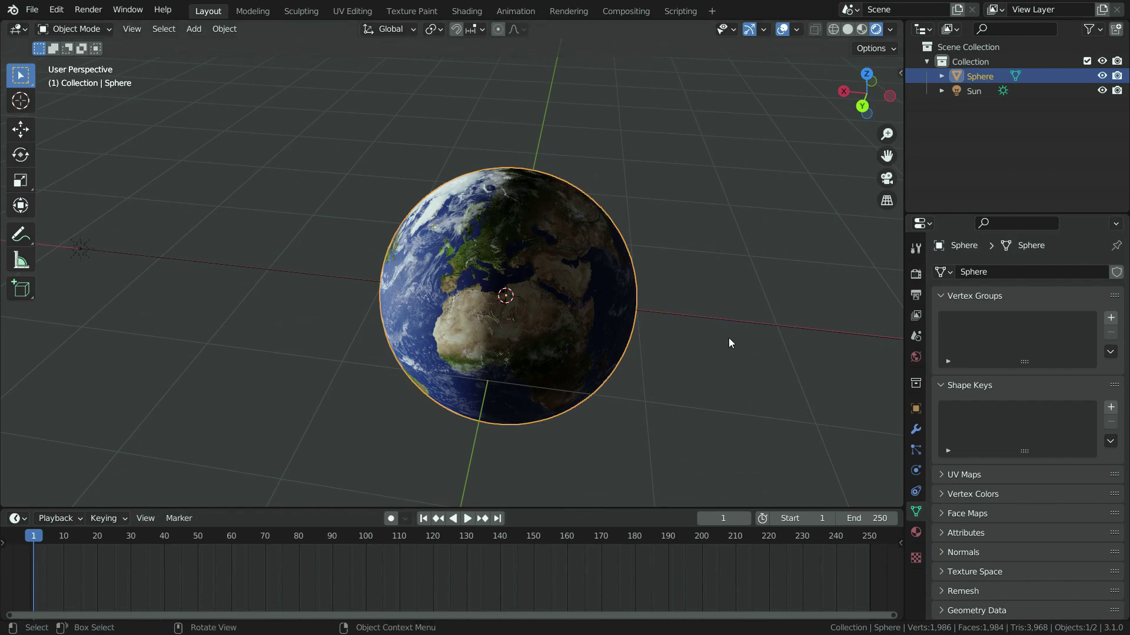
Switch to front view and draw a straight annotation line diagonally through the globe's centre
key(KP_1)
scroll(486, 238, down, 2)
scroll(464, 273, up, 3)
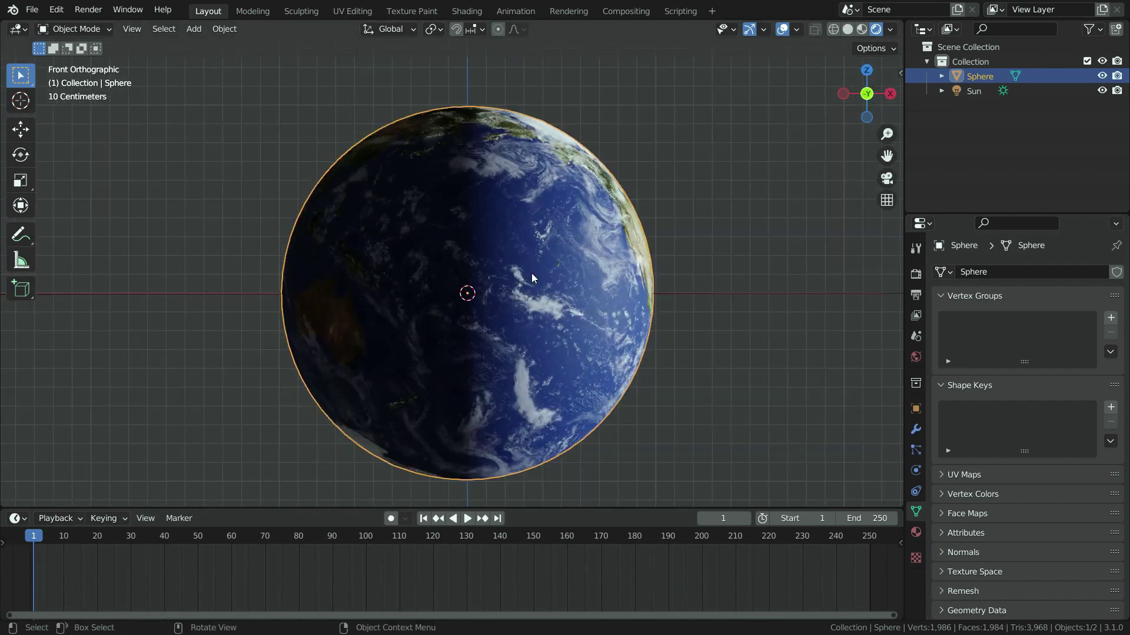
mouse_move(14, 236)
mouse_down()
mouse_move(115, 247)
mouse_move(119, 266)
mouse_up()
drag(547, 99, 388, 496)
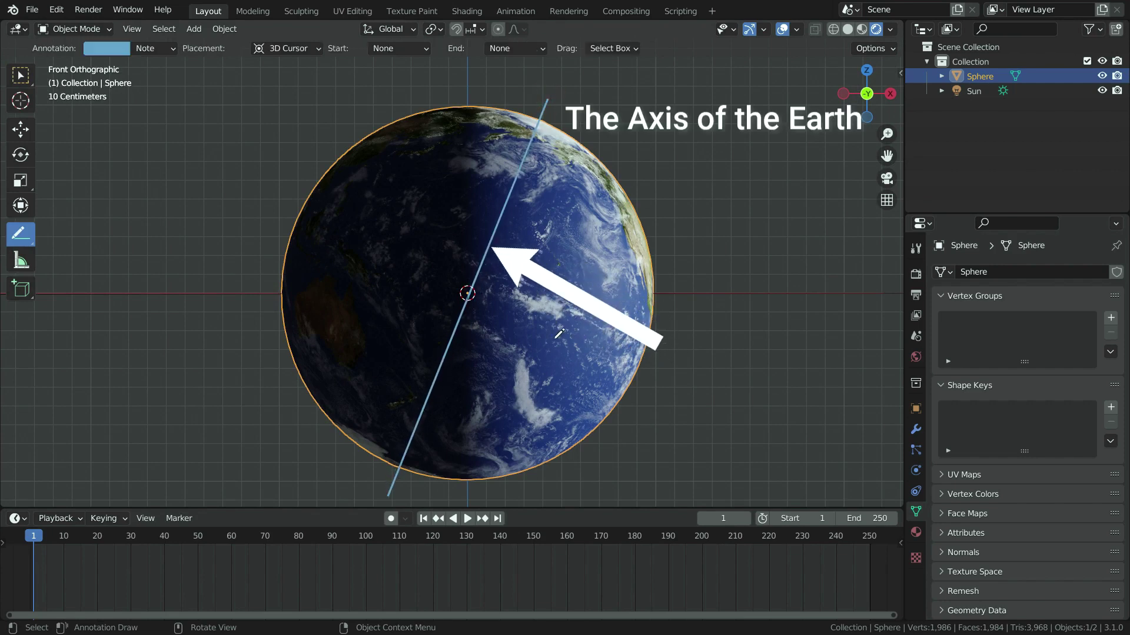
Rotate the globe about its own local Z axis to about 81.3° using Local orientation
click(20, 154)
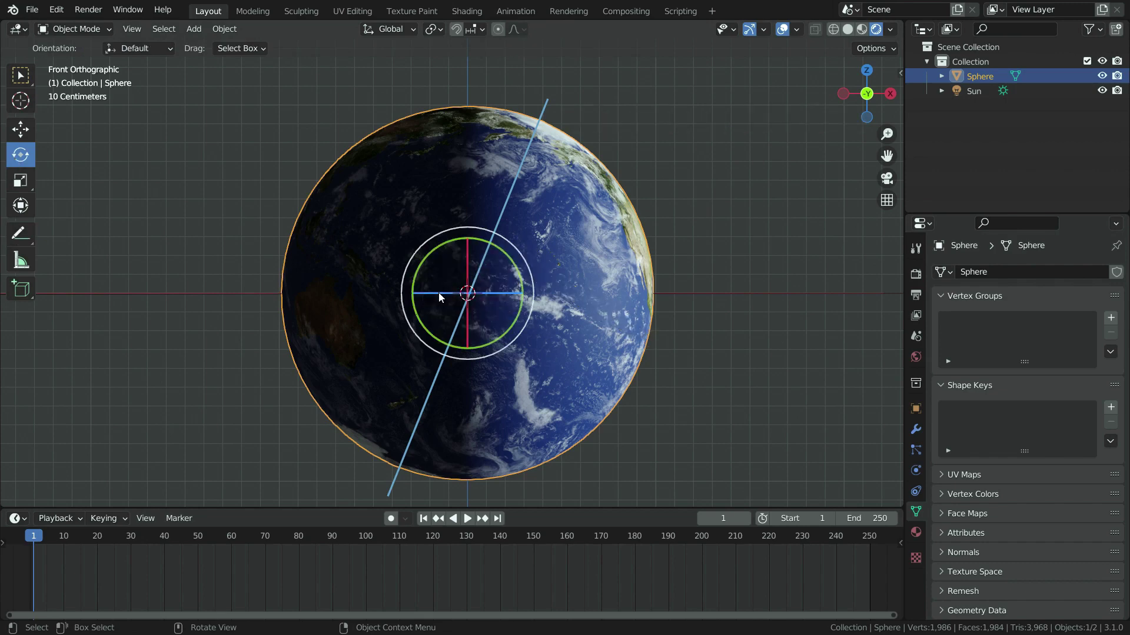
drag(440, 295, 566, 128)
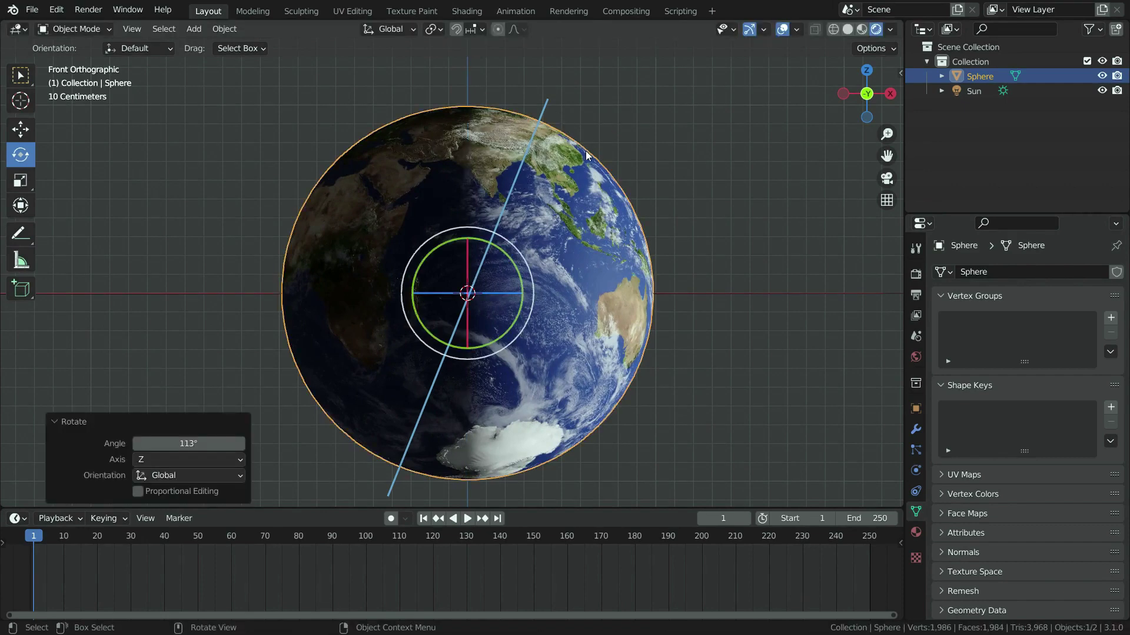
key(ctrl+z)
click(391, 30)
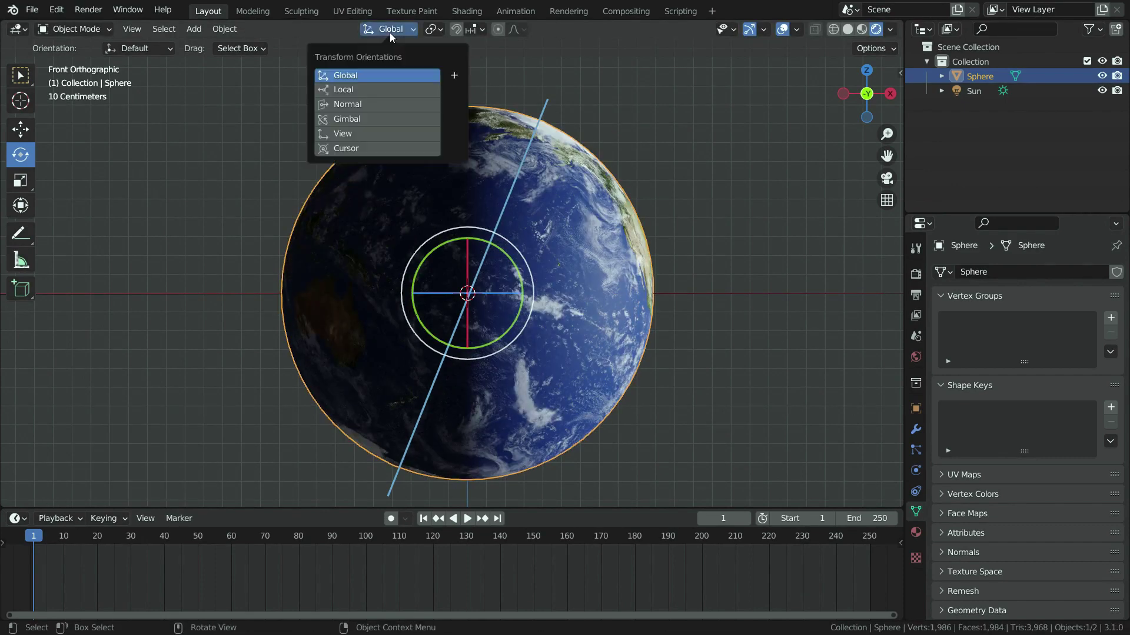
click(379, 89)
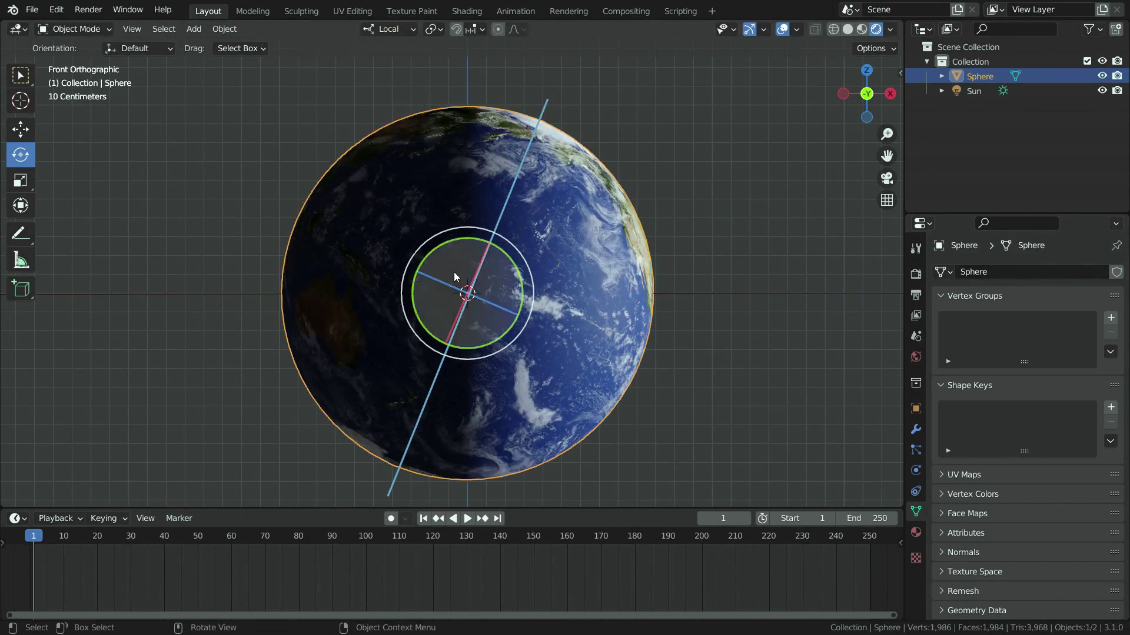
drag(444, 288, 678, 325)
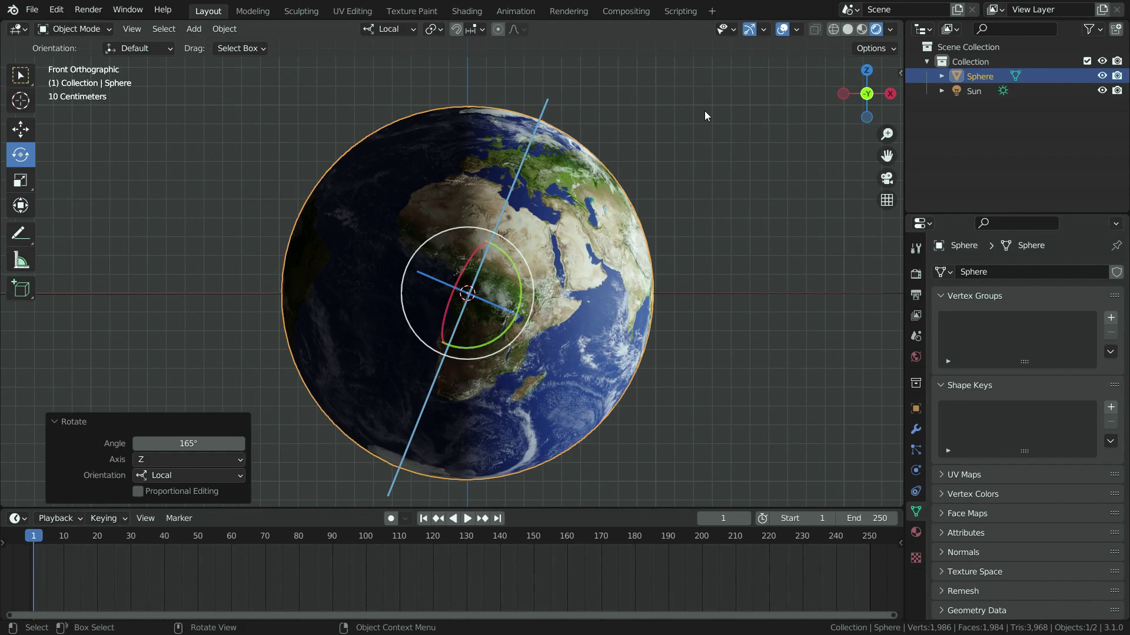
drag(189, 444, 210, 421)
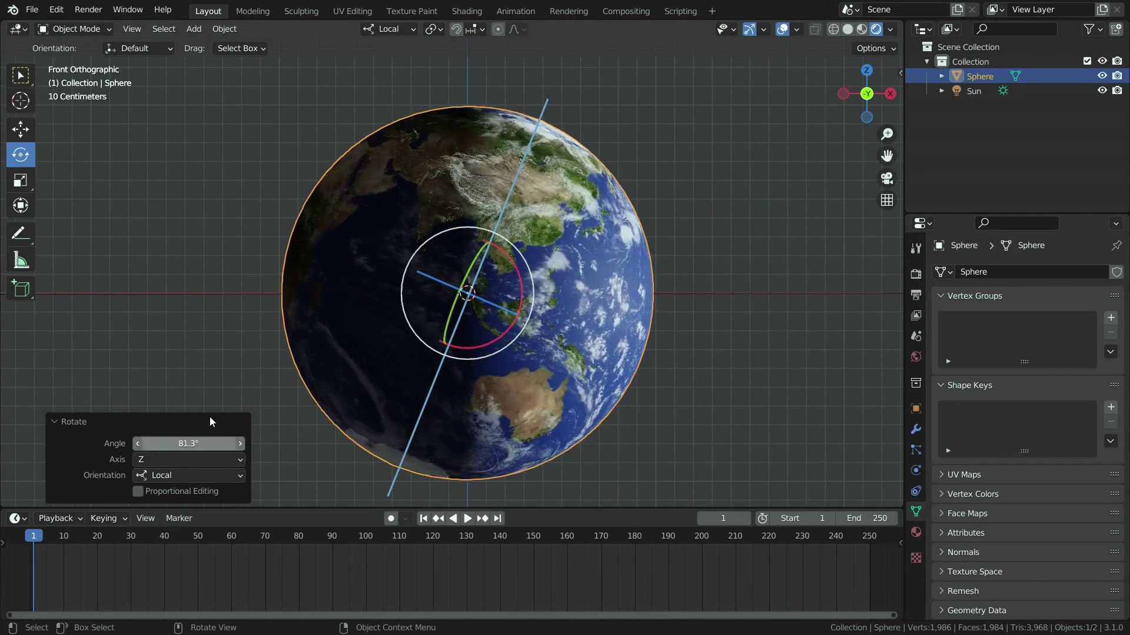
Set Transform Orientation back to Global and return to the select tool
click(388, 28)
click(375, 75)
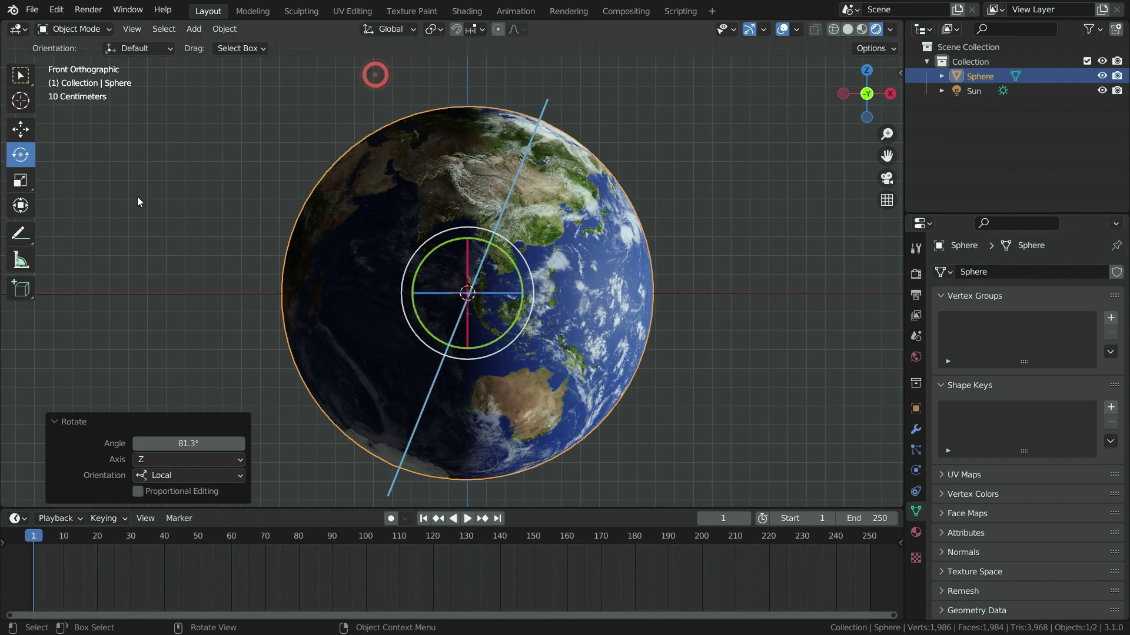
mouse_move(20, 233)
mouse_down()
mouse_move(70, 265)
mouse_move(71, 237)
mouse_up()
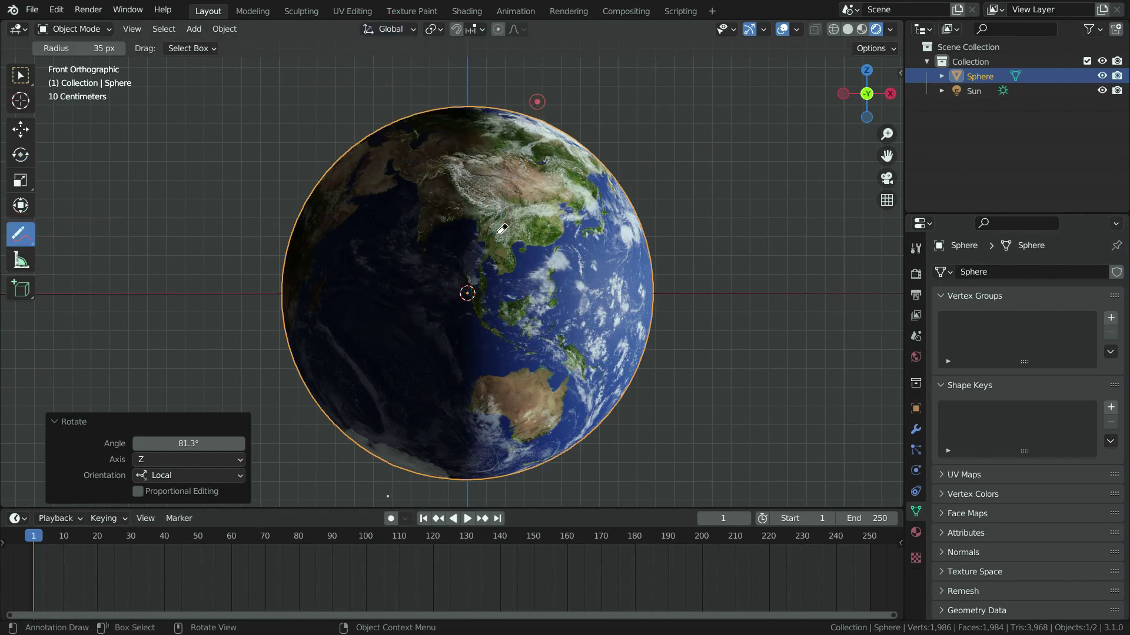
click(21, 76)
Add an Arrows empty and move it 2.5566 m along X to the right of the globe
scroll(370, 259, down, 4)
scroll(380, 260, up, 3)
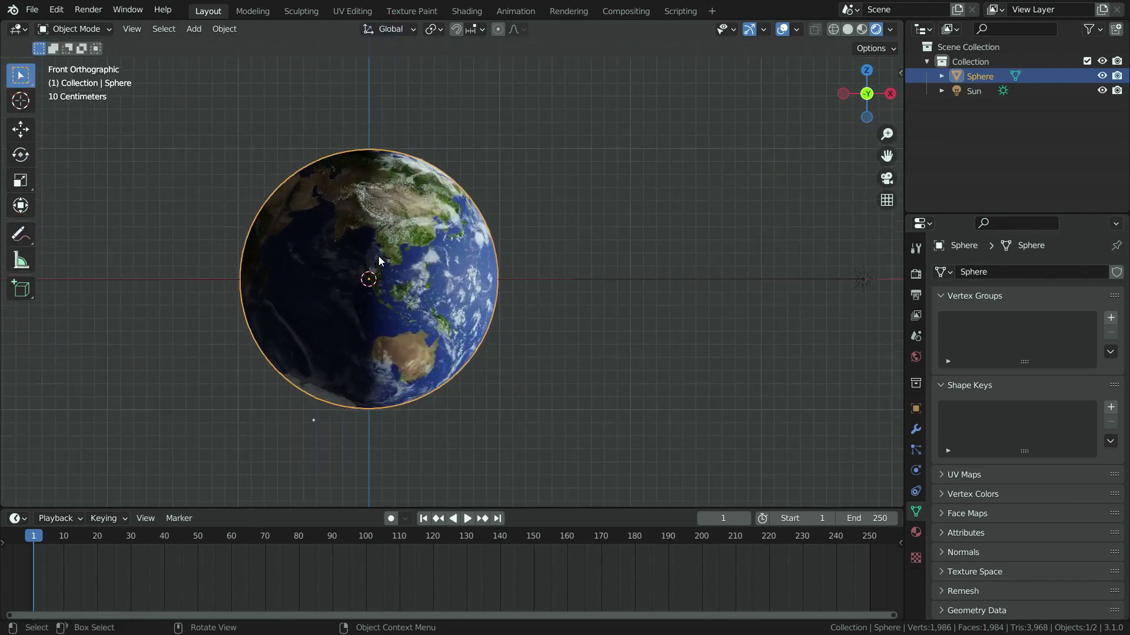
key(shift+a)
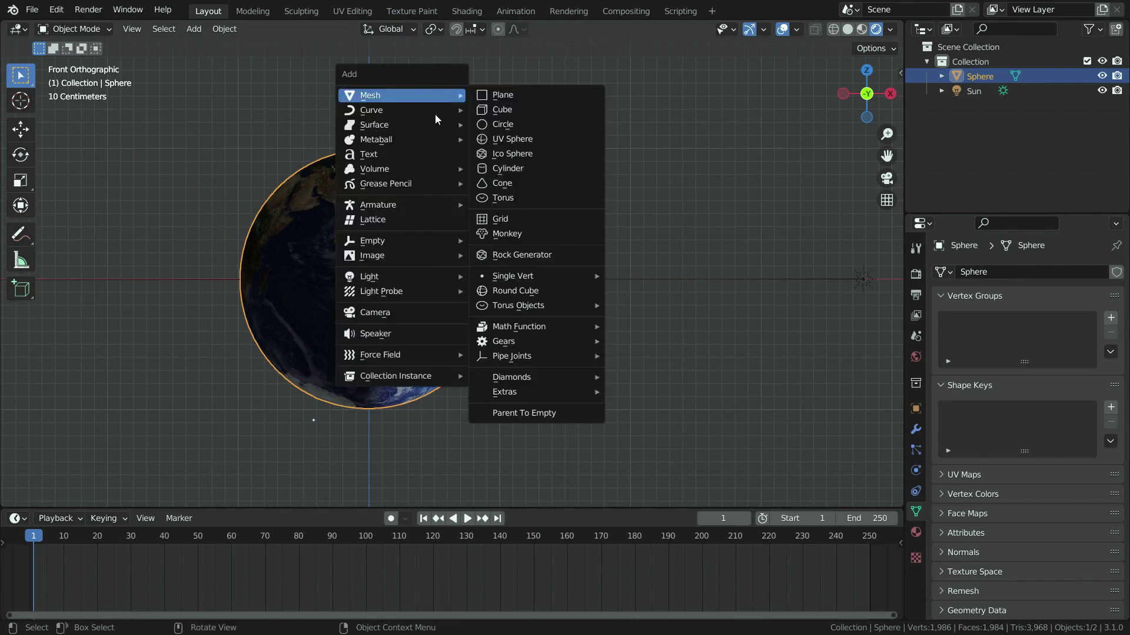
mouse_move(436, 241)
click(484, 256)
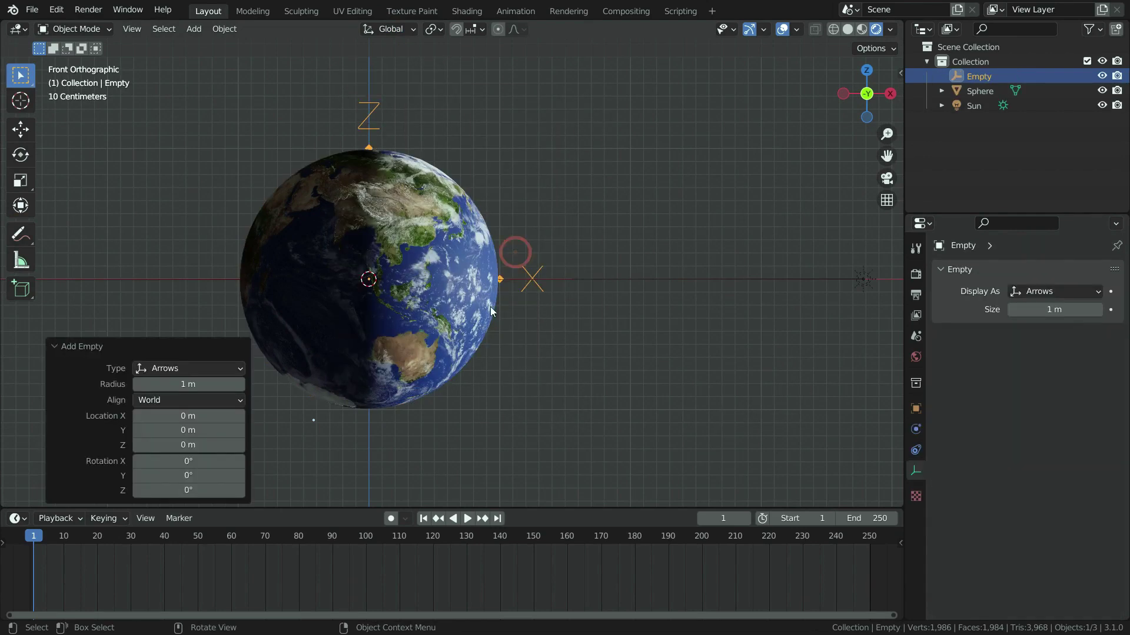
key(g)
key(x)
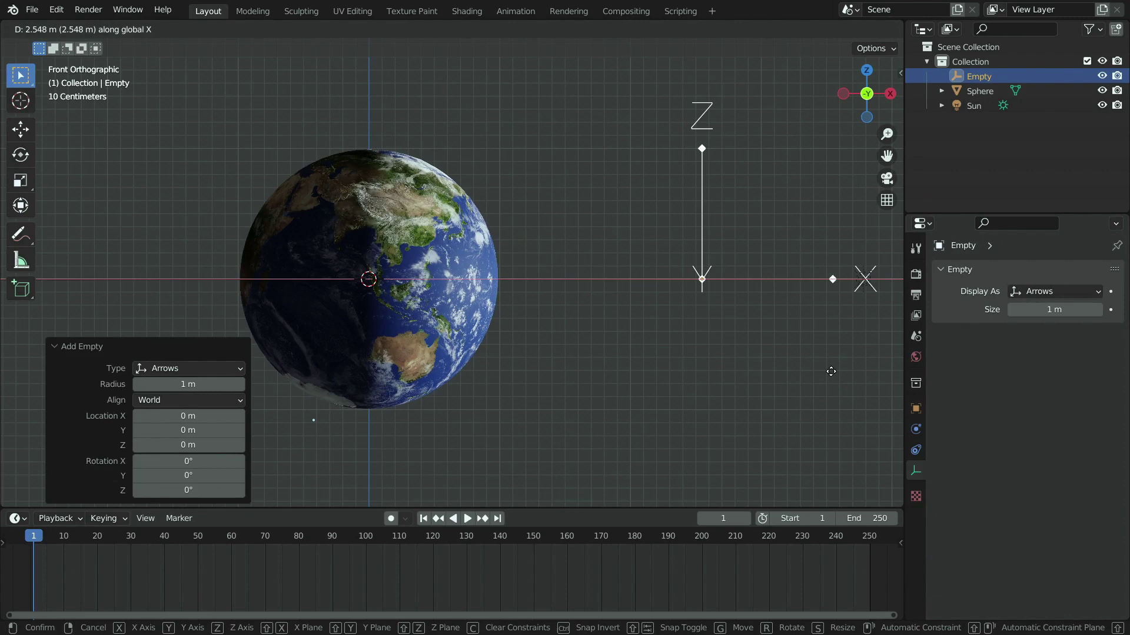
click(805, 372)
scroll(486, 323, down, 1)
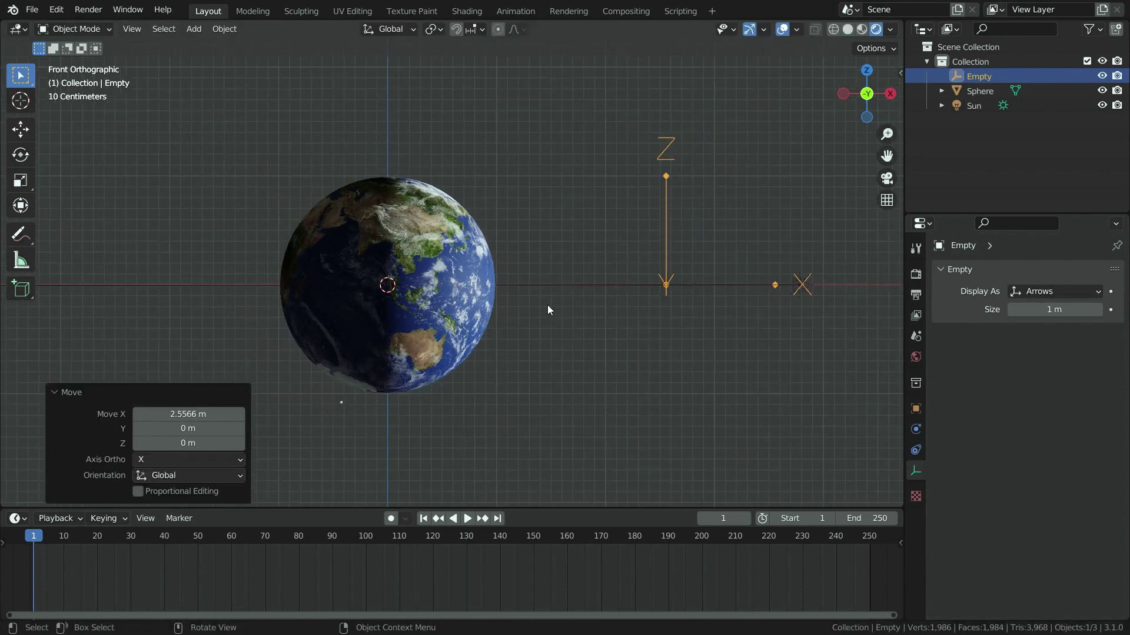
scroll(549, 311, up, 1)
Add a Copy Rotation constraint to the Earth sphere
click(389, 191)
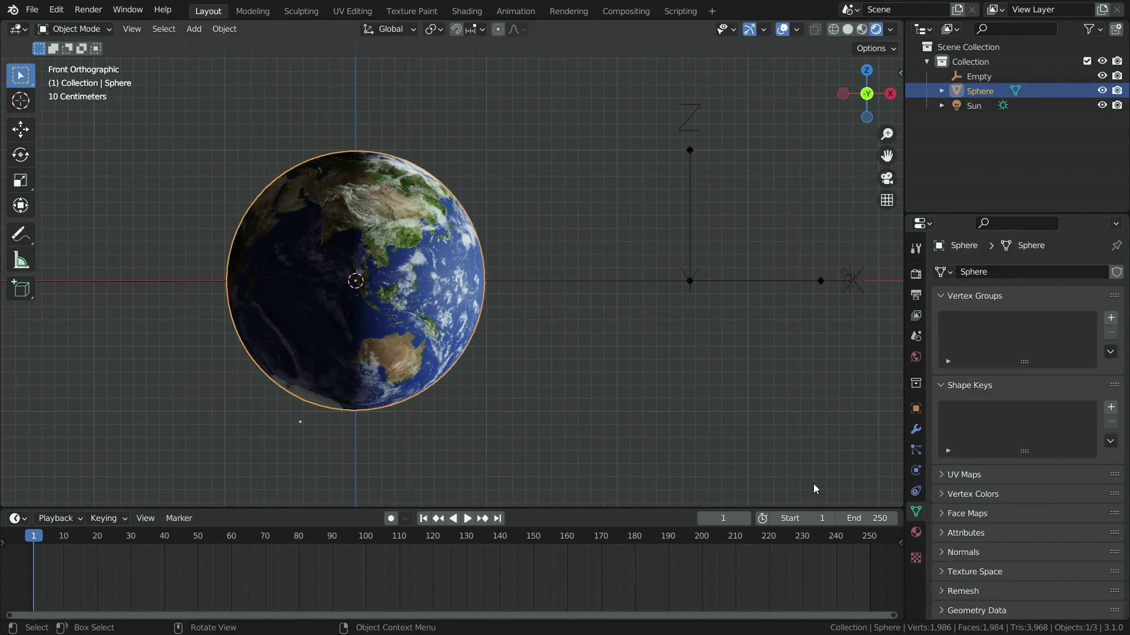
click(916, 491)
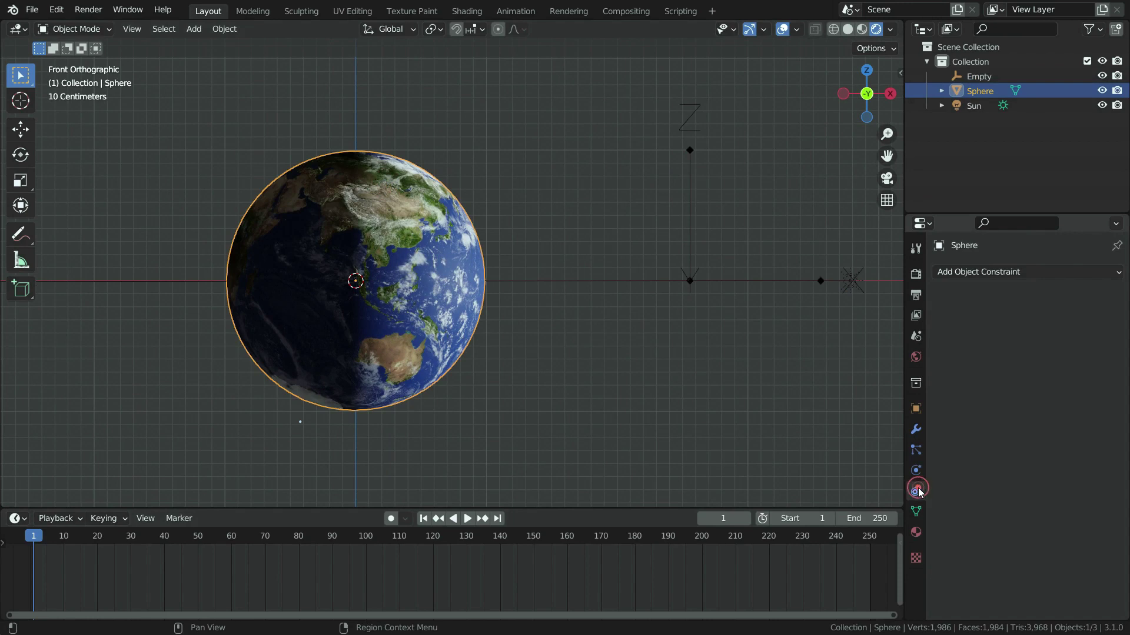
click(1008, 272)
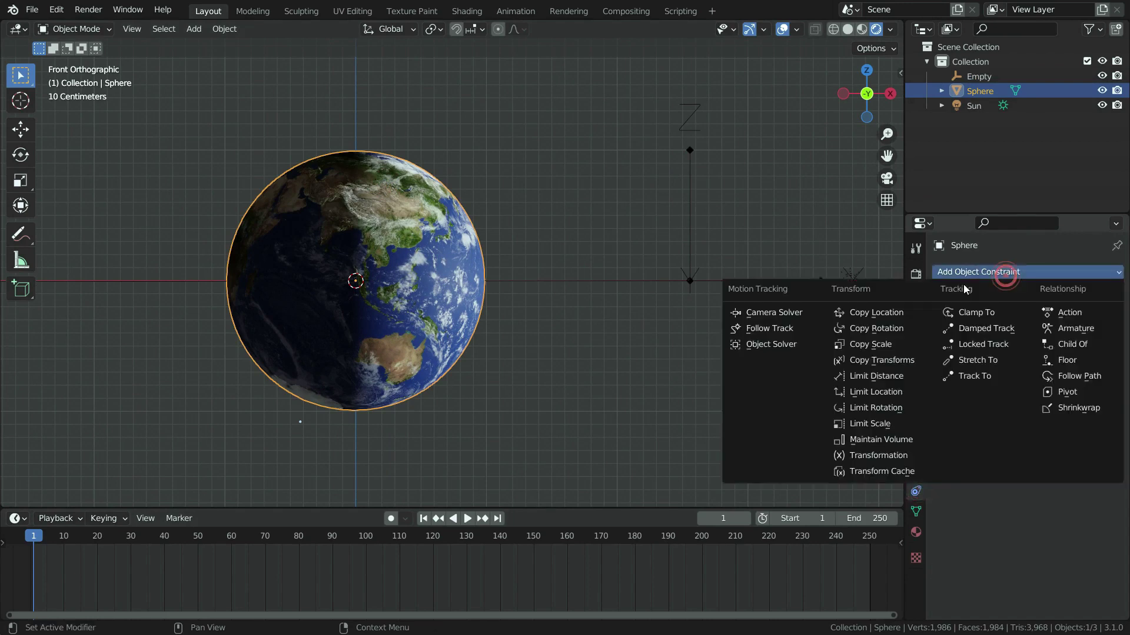
click(892, 329)
Target the Empty, copy only Z rotation, and set the Owner space to Local Space
click(1094, 318)
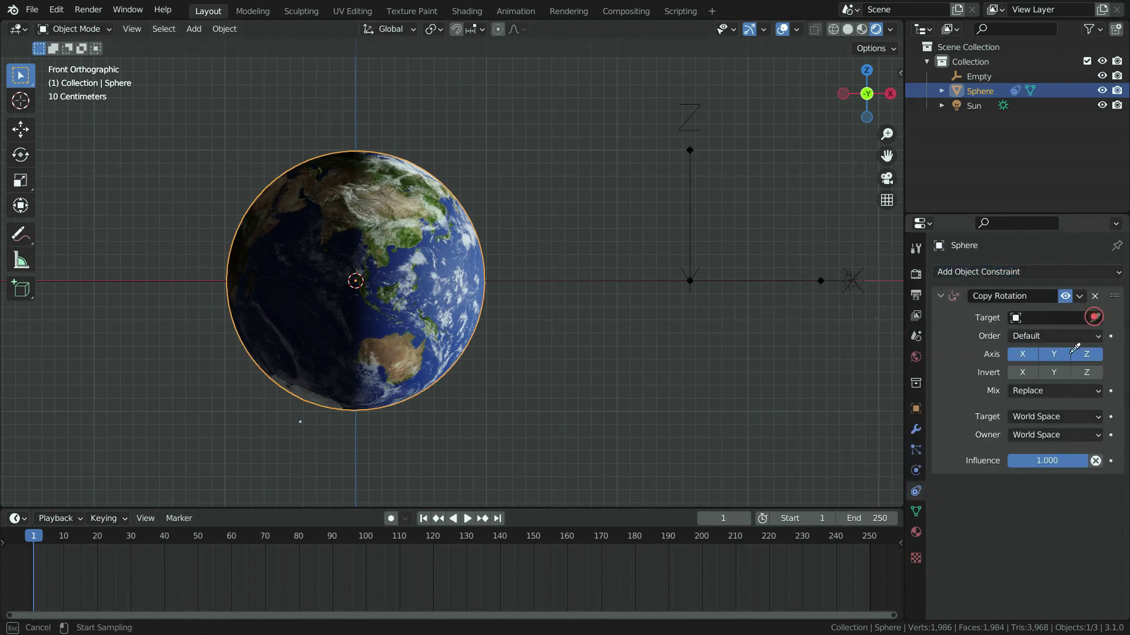
click(686, 130)
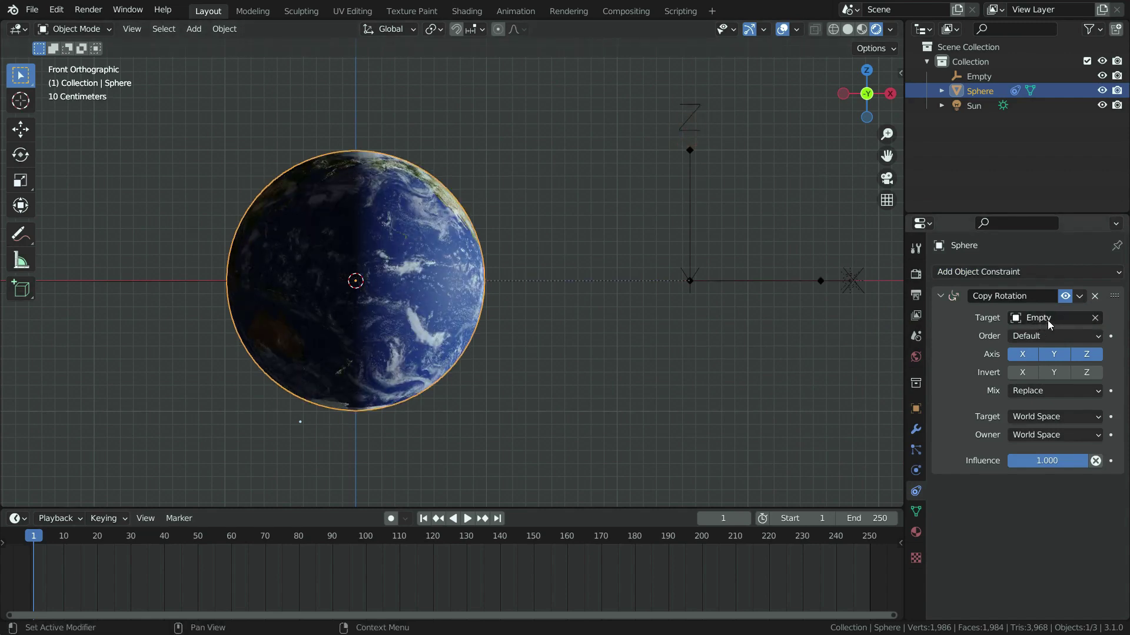
click(1031, 356)
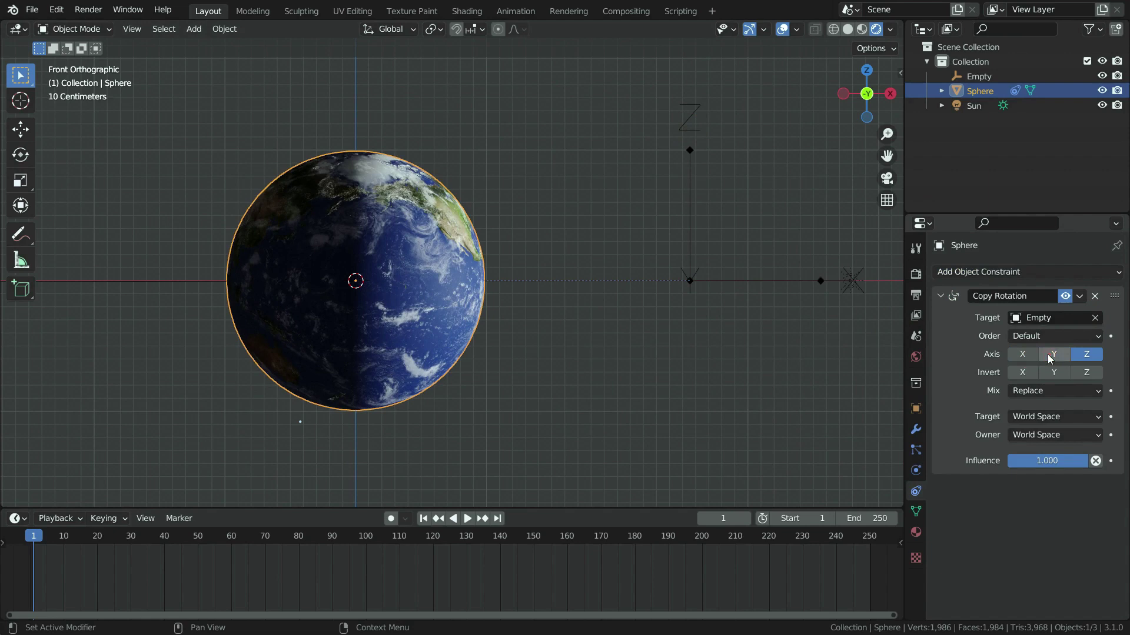
click(1056, 356)
click(1066, 439)
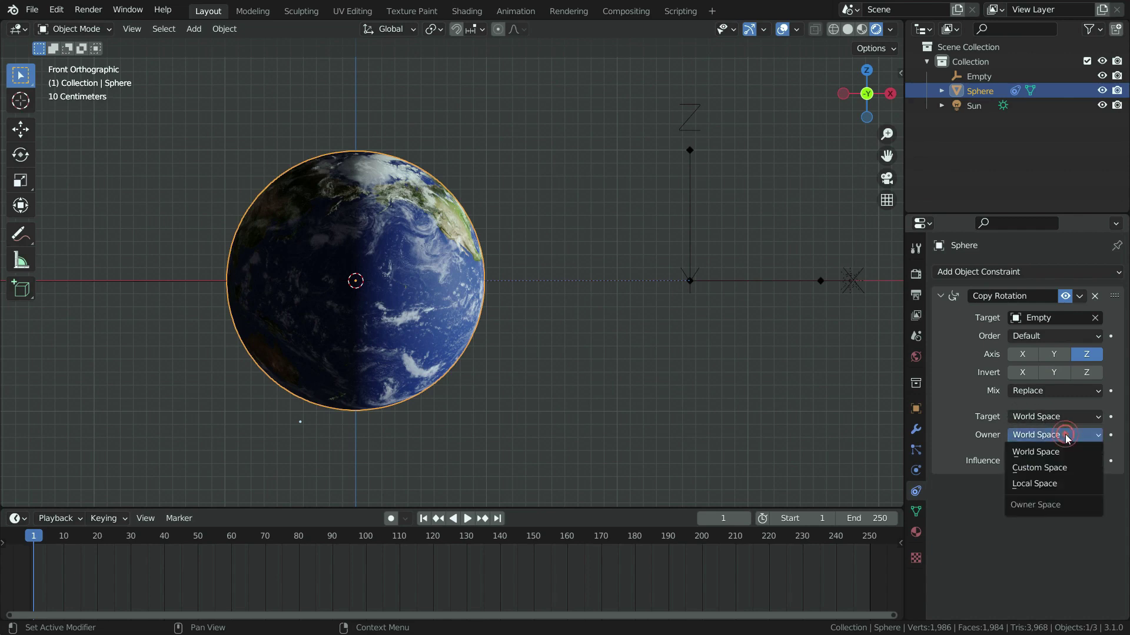
click(1053, 484)
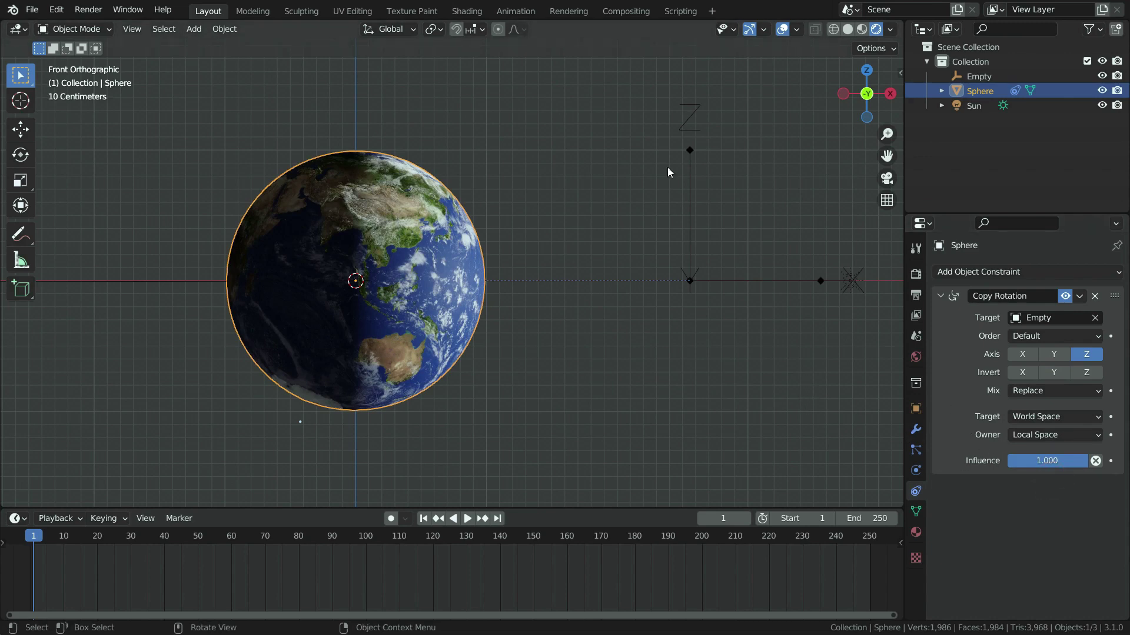
click(685, 131)
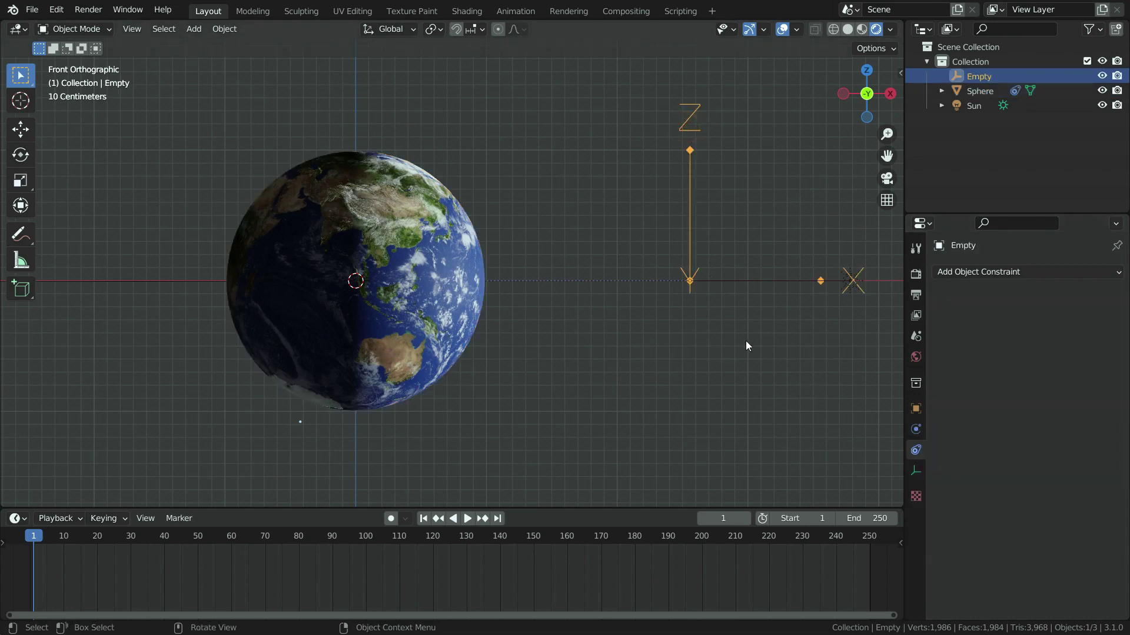
Set the Empty's Rotation Z field to 0.8° in Object properties
click(916, 408)
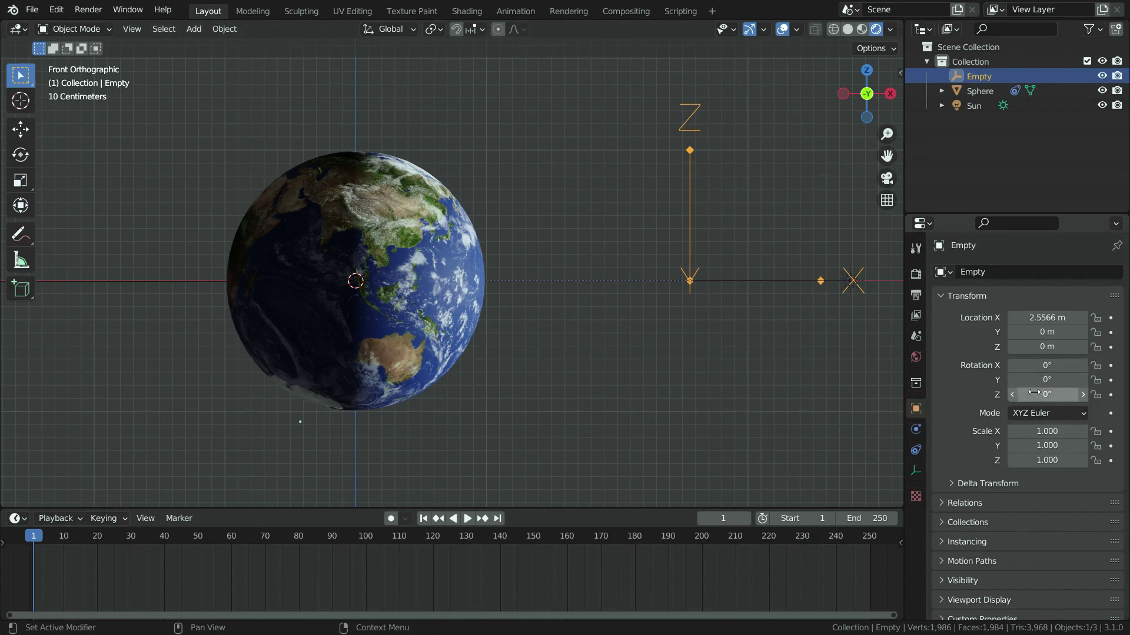
drag(1046, 394, 1077, 394)
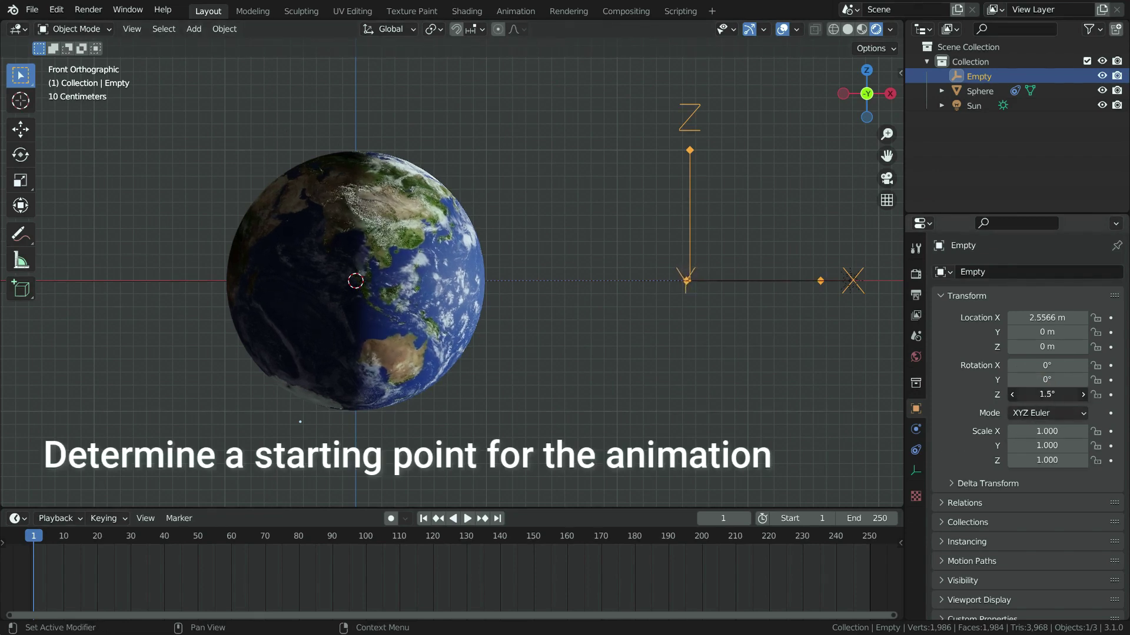
mouse_move(1047, 394)
mouse_down()
mouse_move(1061, 395)
mouse_move(1036, 394)
mouse_up()
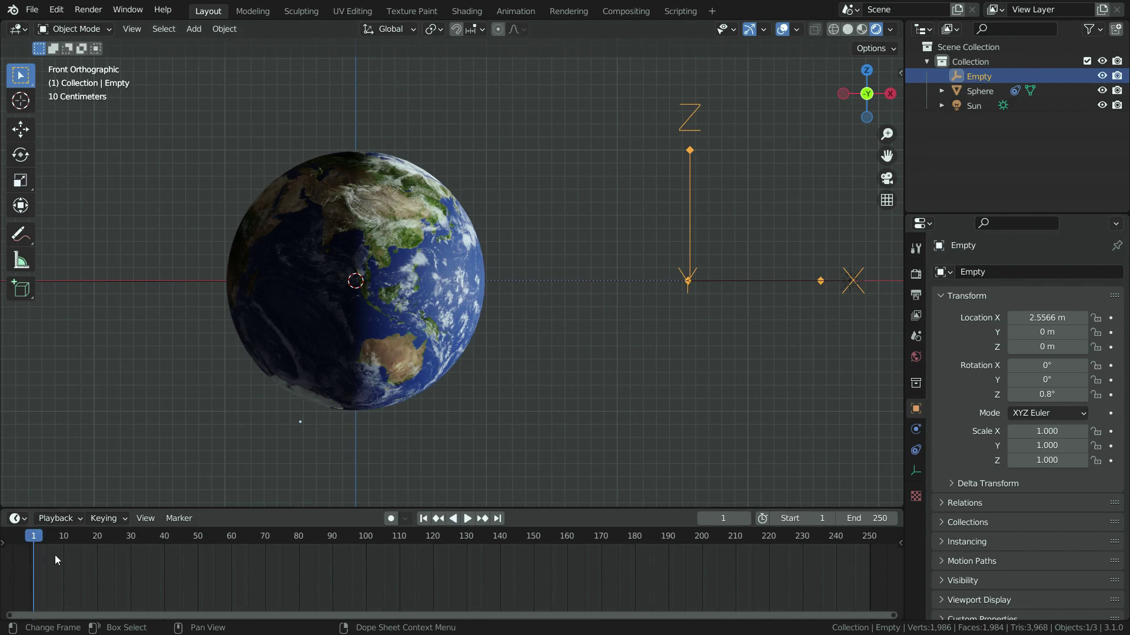
Keyframe the Empty's rotation at frame 1 (Z 0.8°) and frame 100 (Z 38.6°)
right_click(1053, 394)
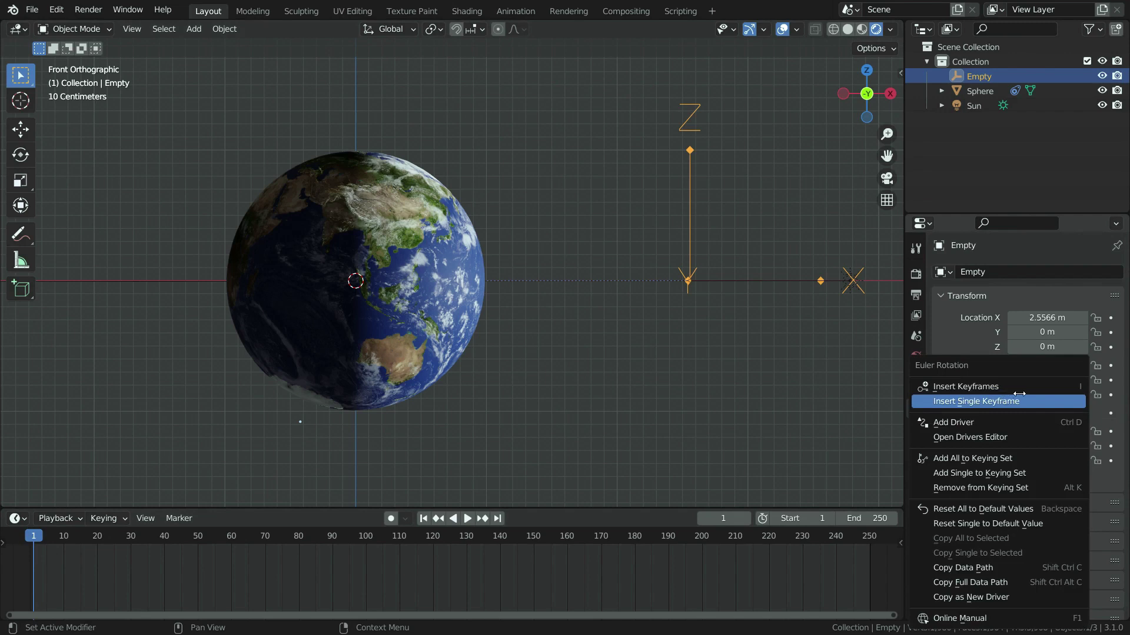
click(1003, 394)
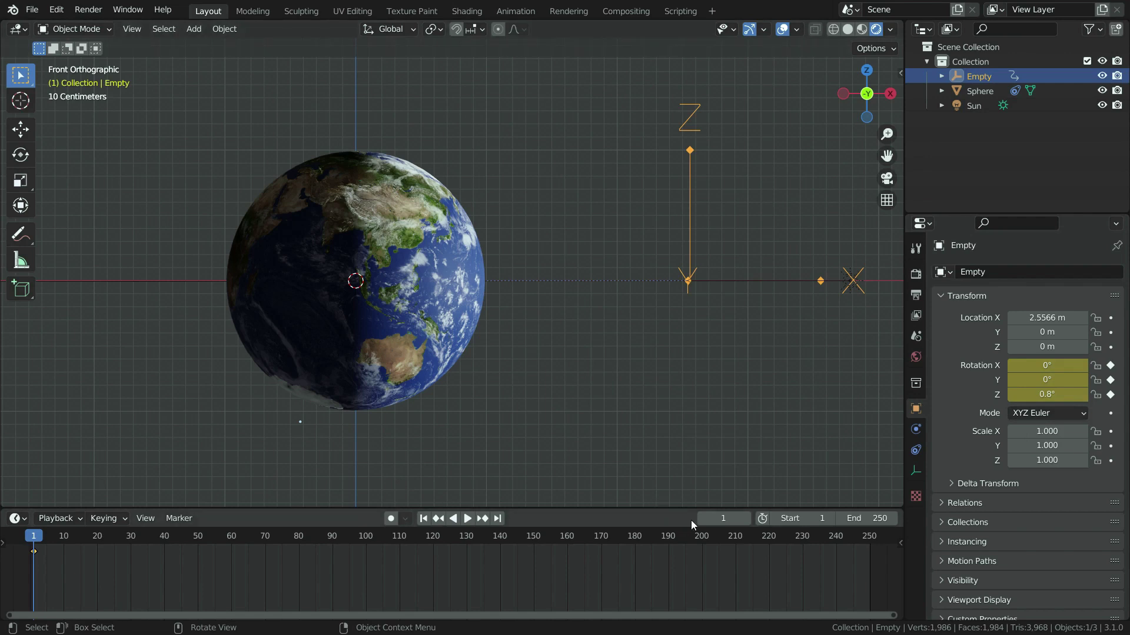
text(00)
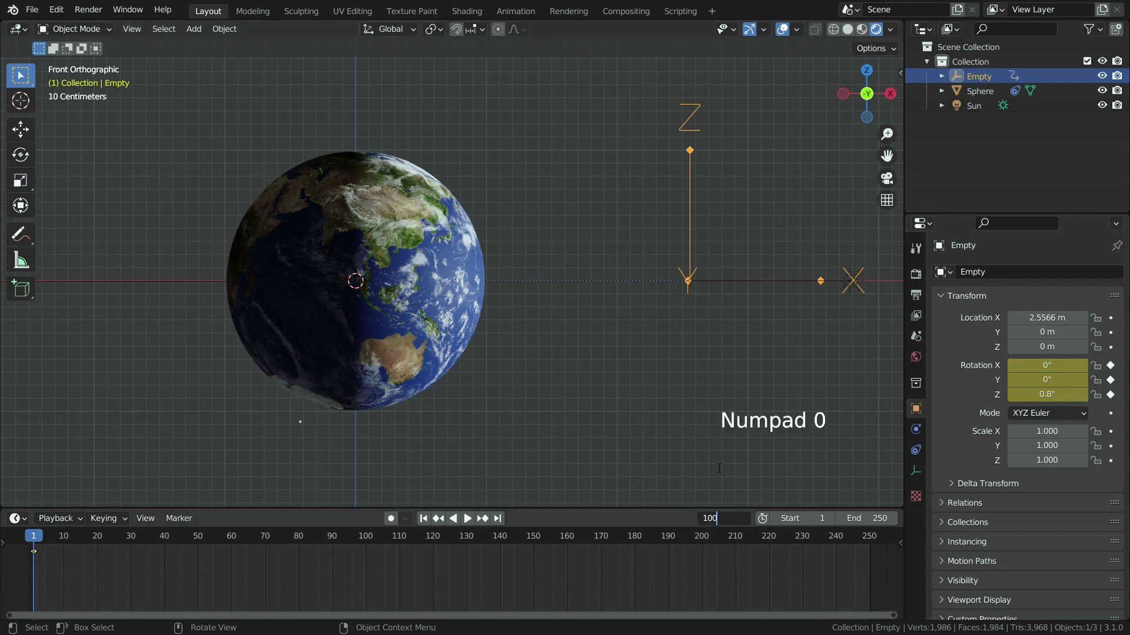
key(Return)
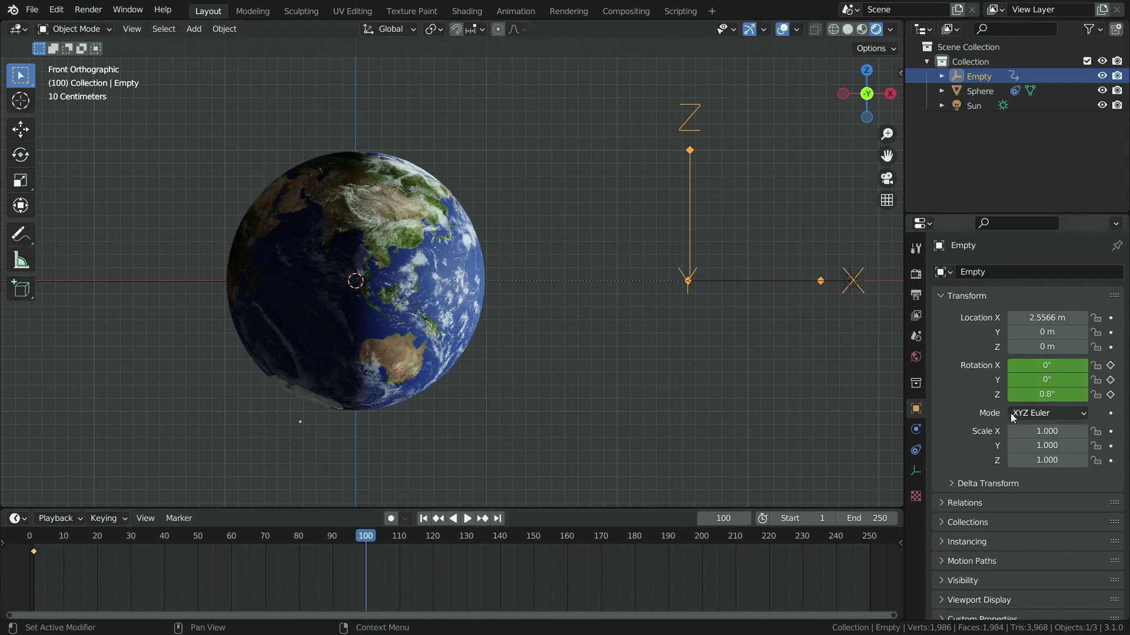
drag(1027, 398, 1112, 398)
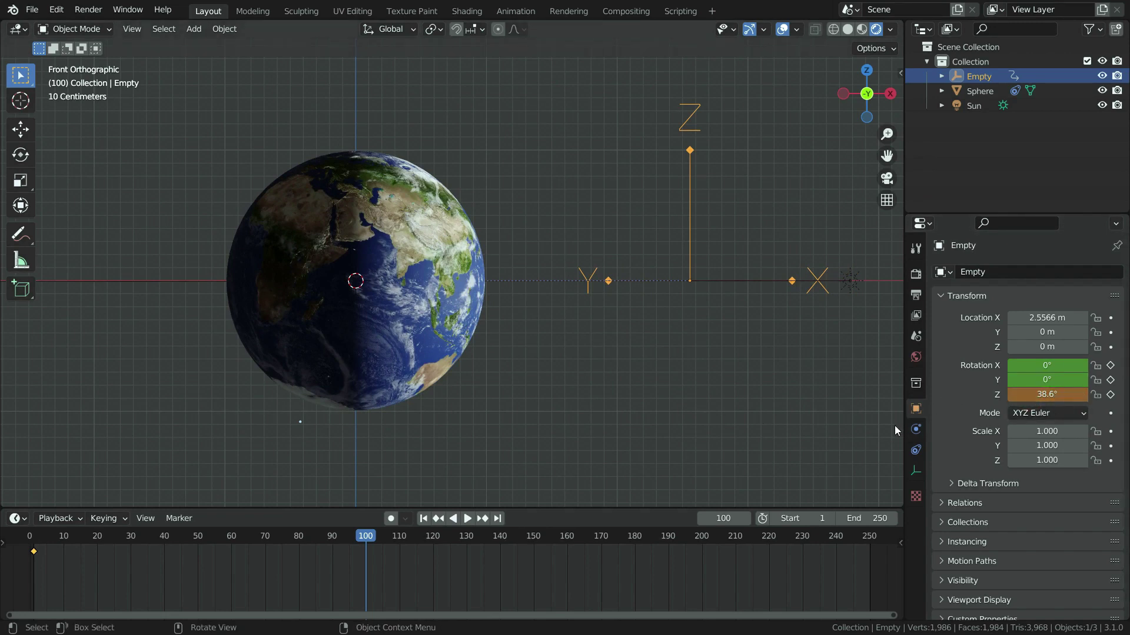
right_click(1051, 398)
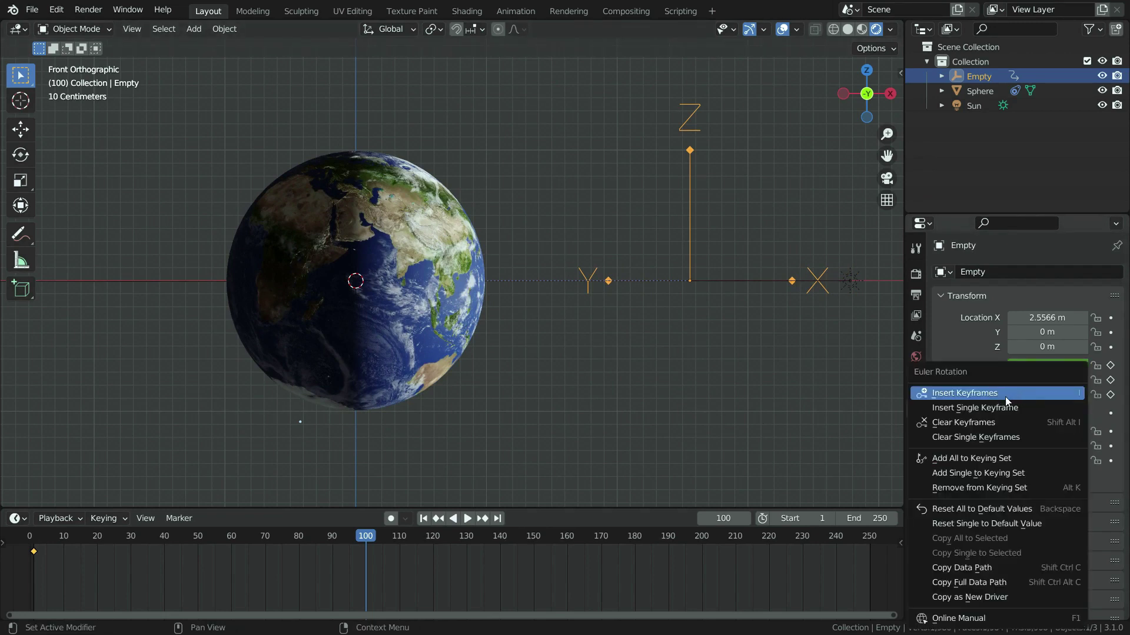
click(959, 394)
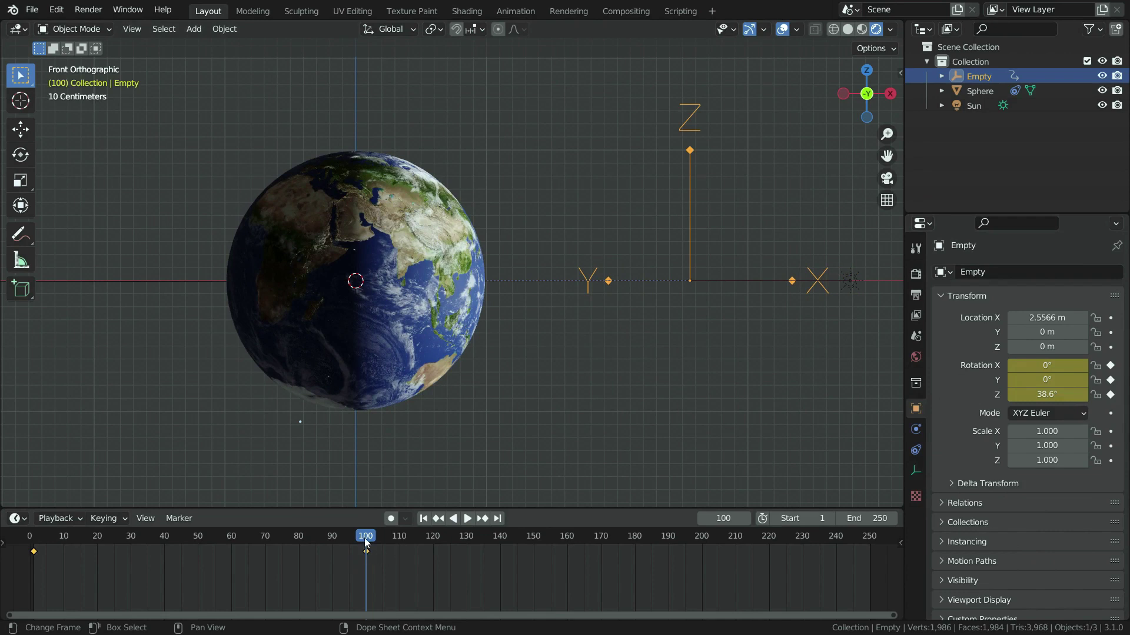
drag(368, 542, 33, 592)
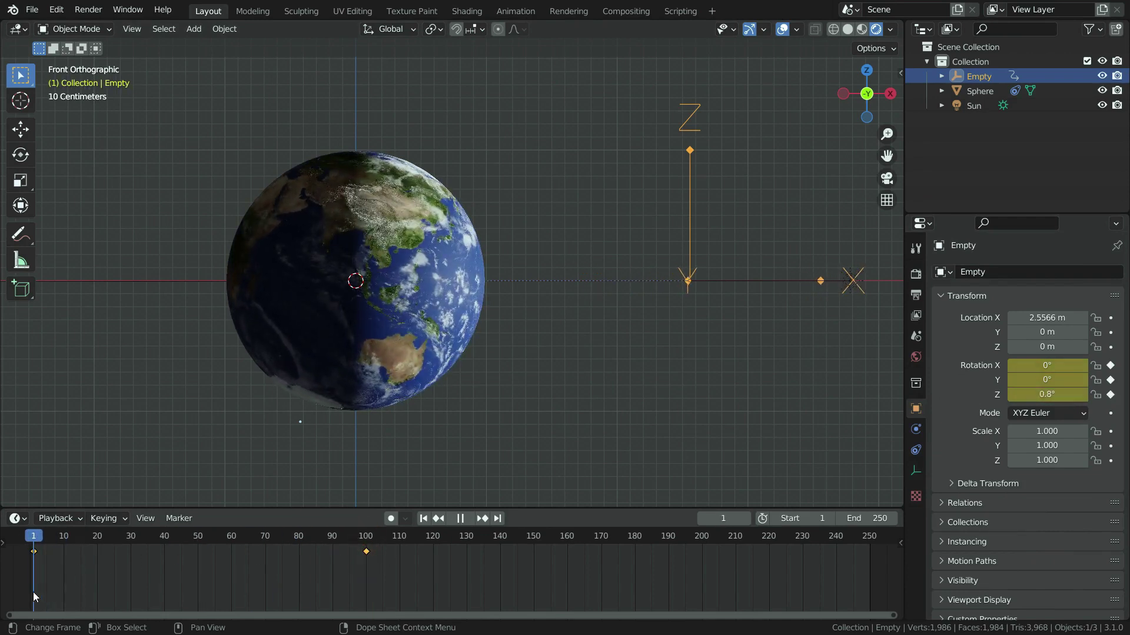
key(space)
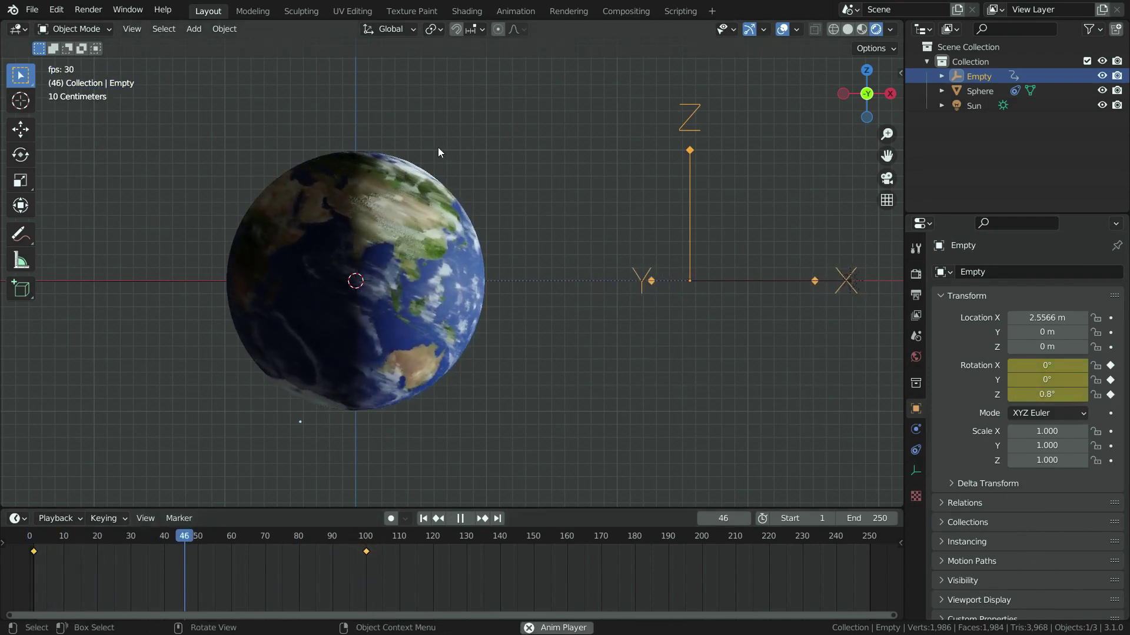
key(space)
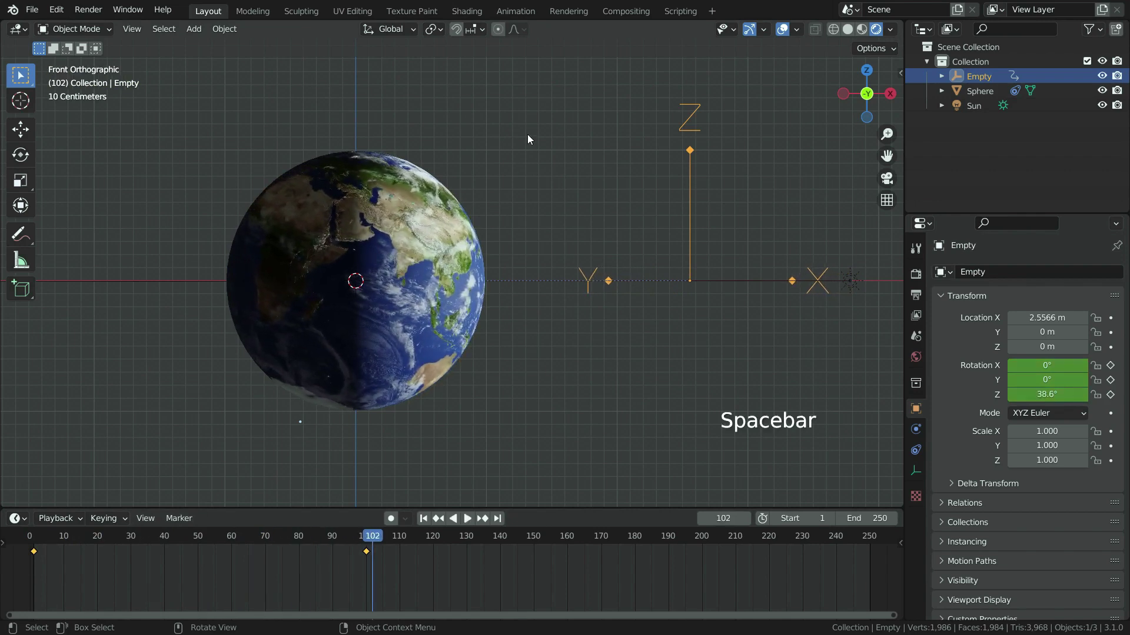
click(423, 518)
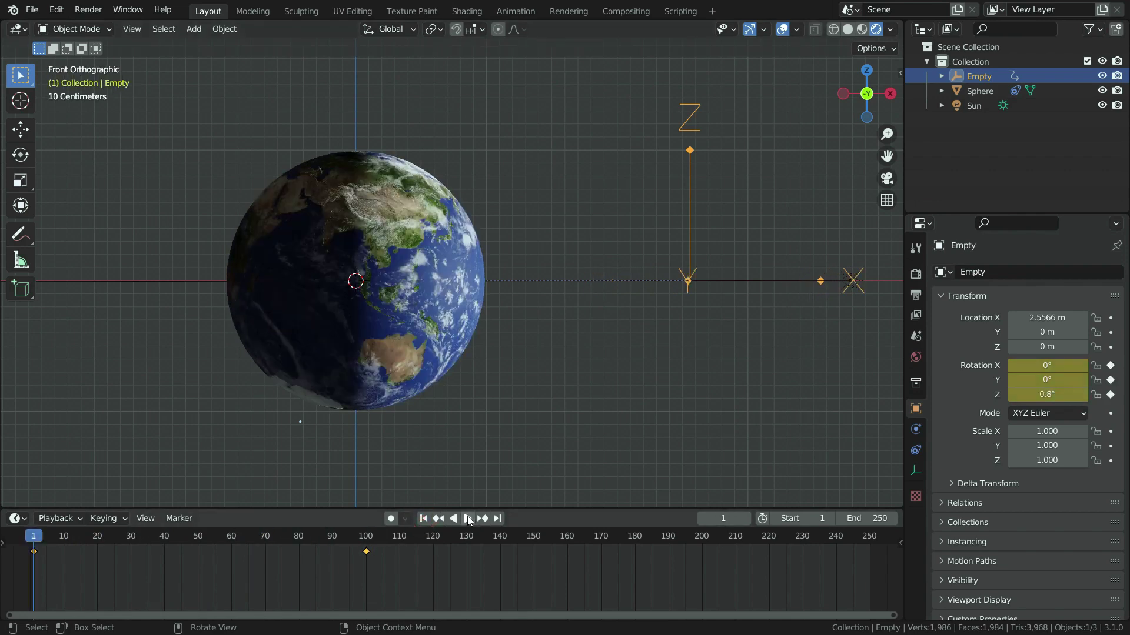
click(468, 518)
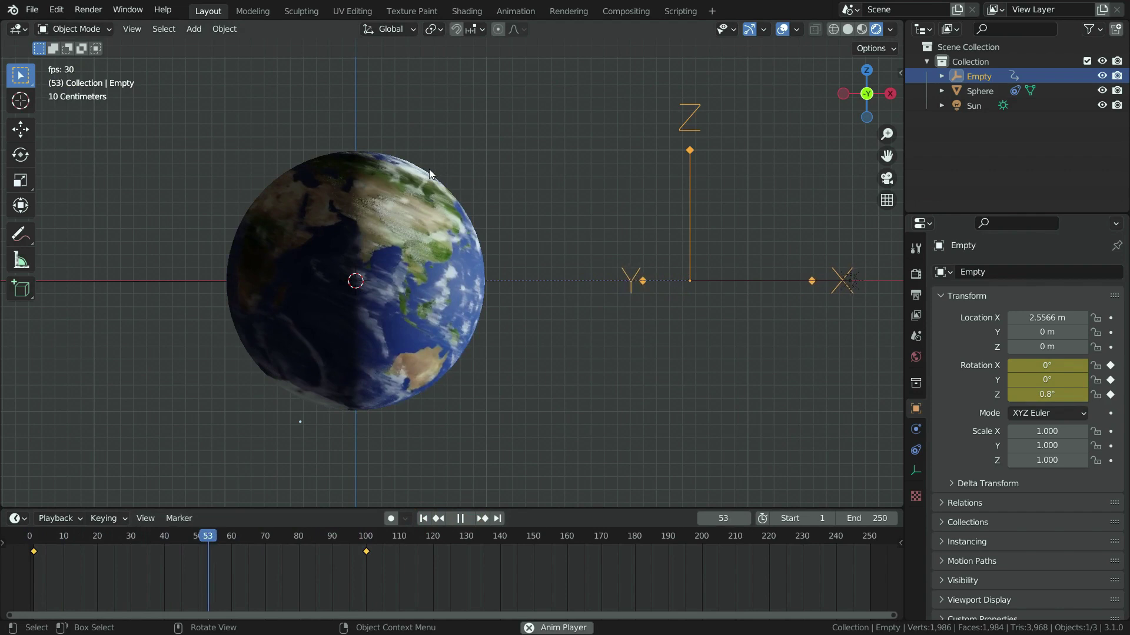
click(464, 518)
click(424, 519)
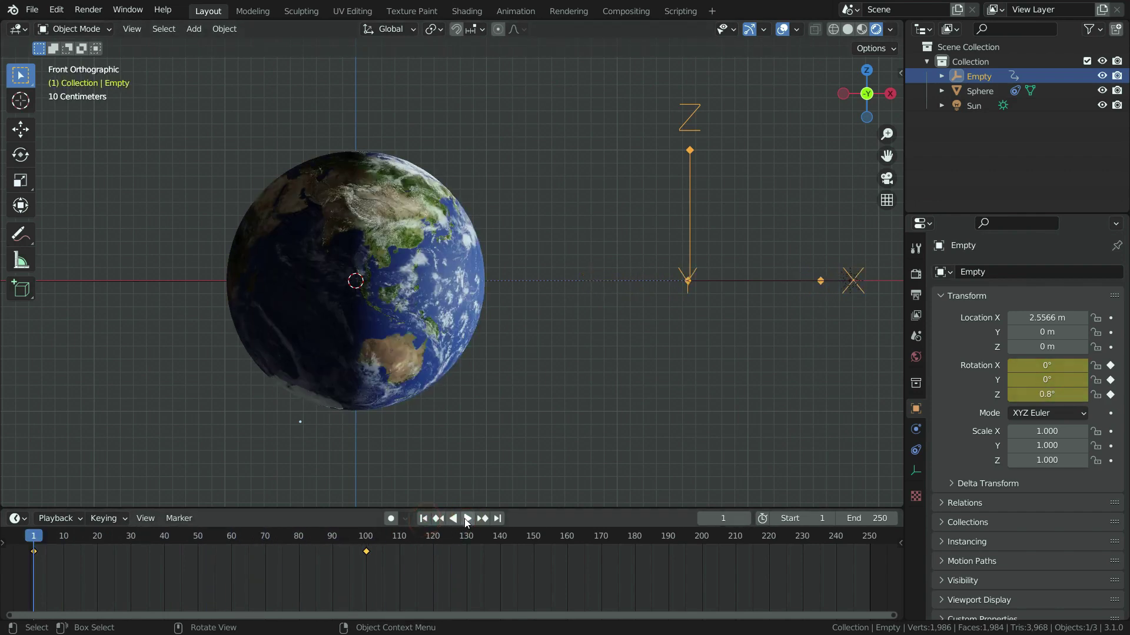
click(467, 519)
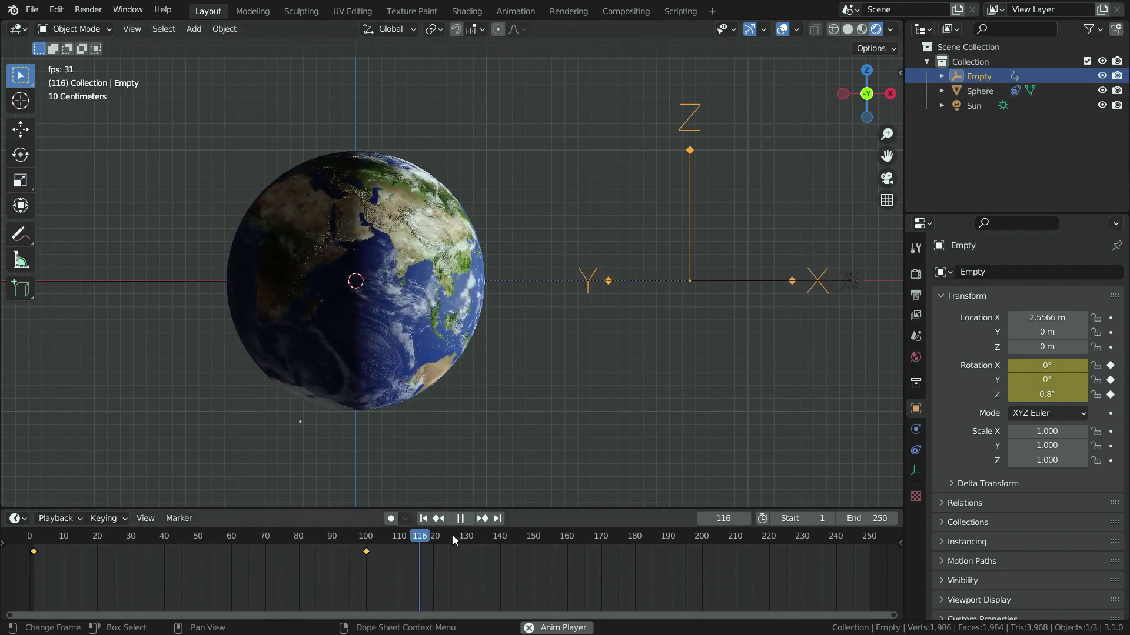
click(461, 520)
click(424, 518)
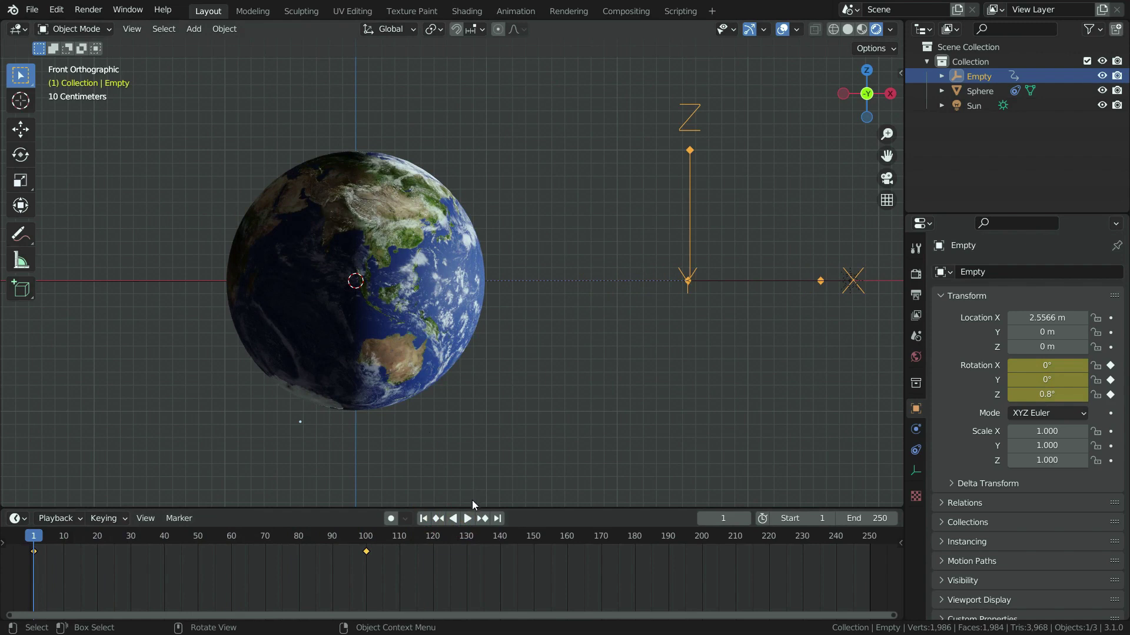
Enlarge the bottom timeline area and change it to the Graph Editor
drag(472, 507, 482, 379)
click(15, 387)
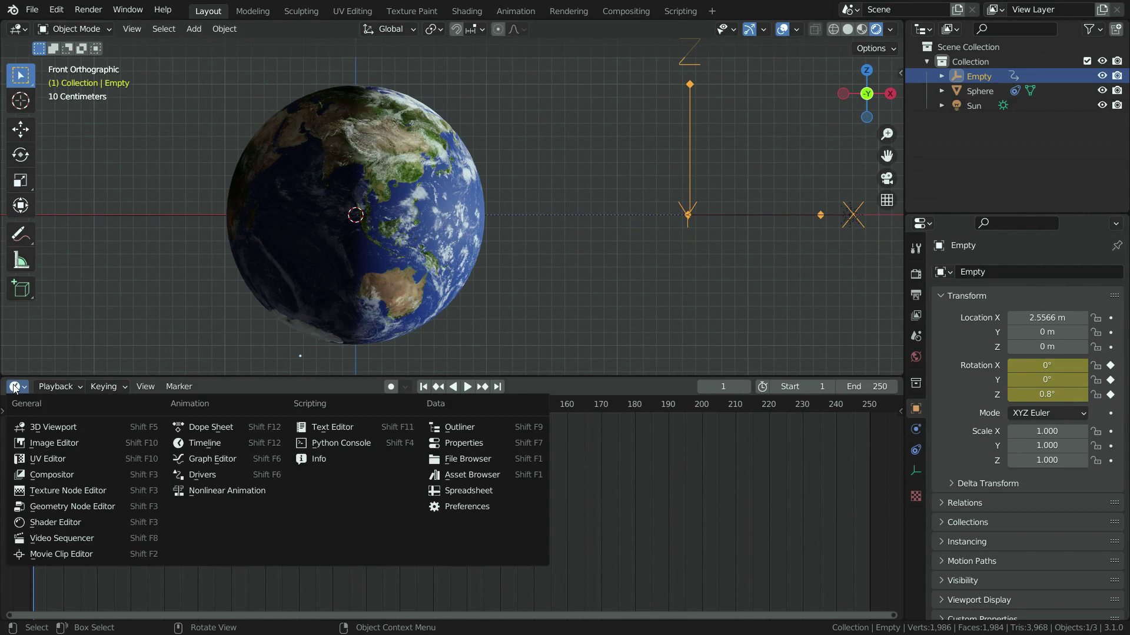
click(212, 460)
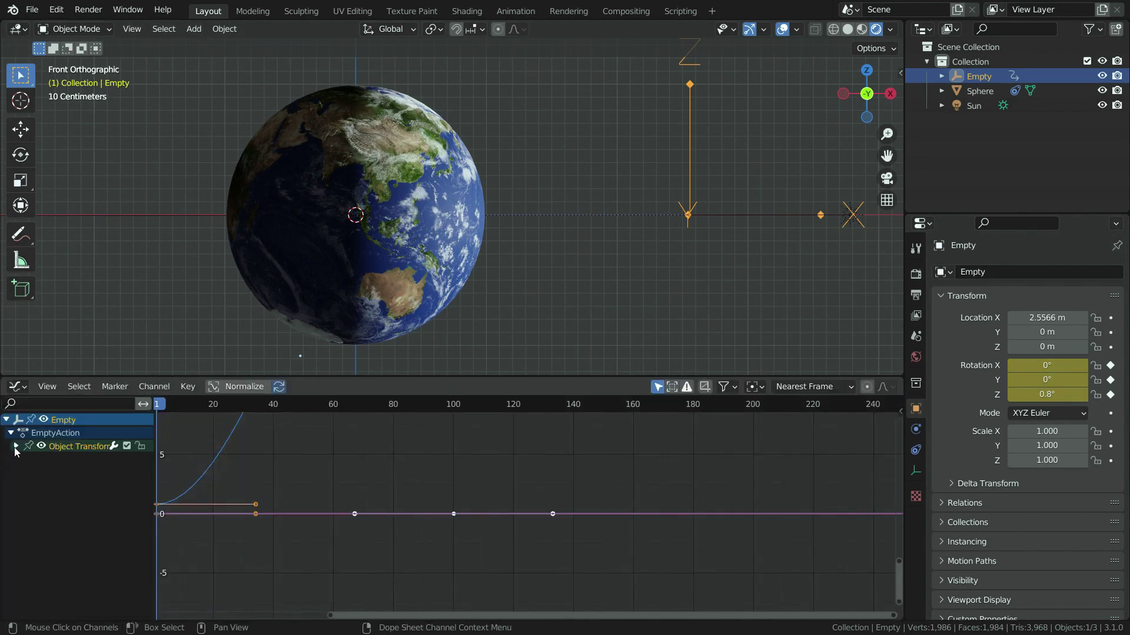
Show only the Empty's Z Euler Rotation curve and select all its keyframes
click(16, 447)
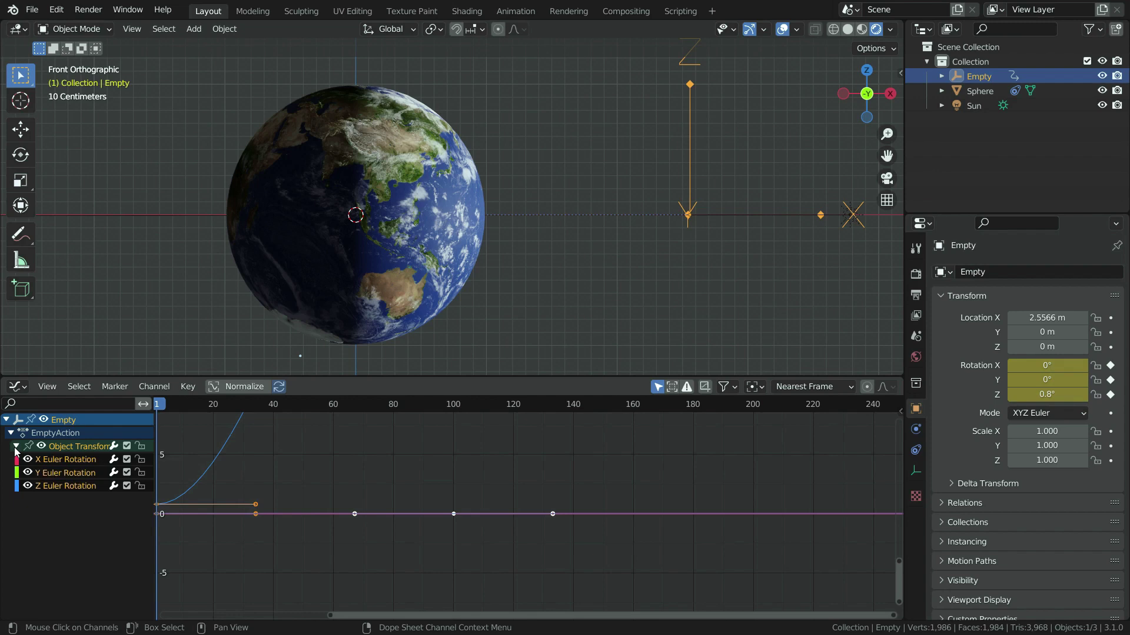
click(58, 485)
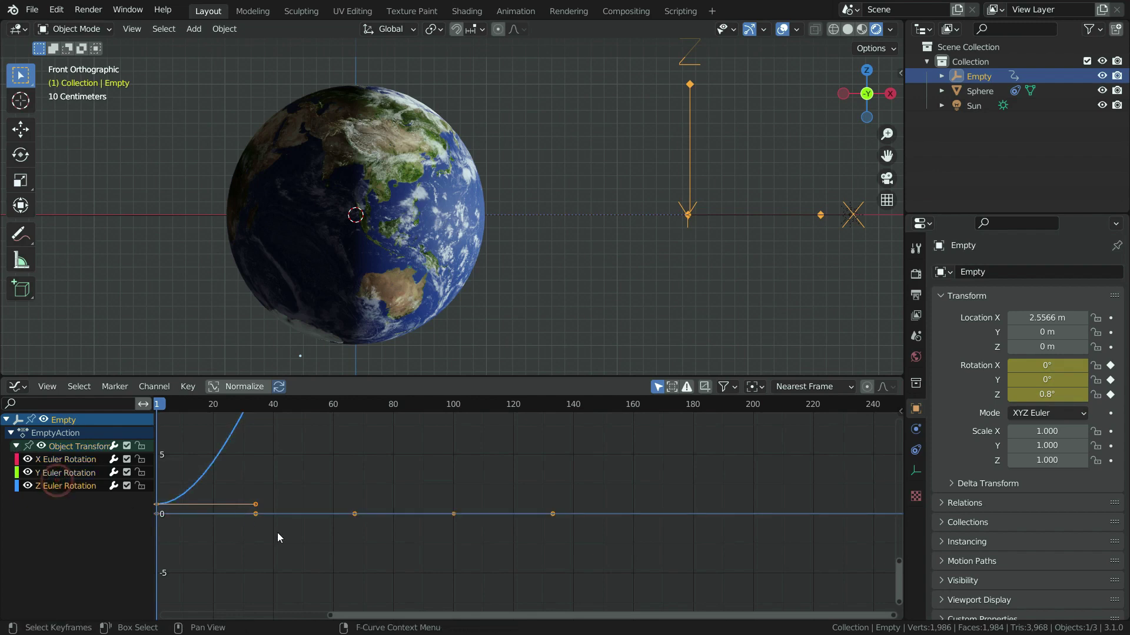
scroll(279, 536, down, 2)
scroll(283, 551, down, 5)
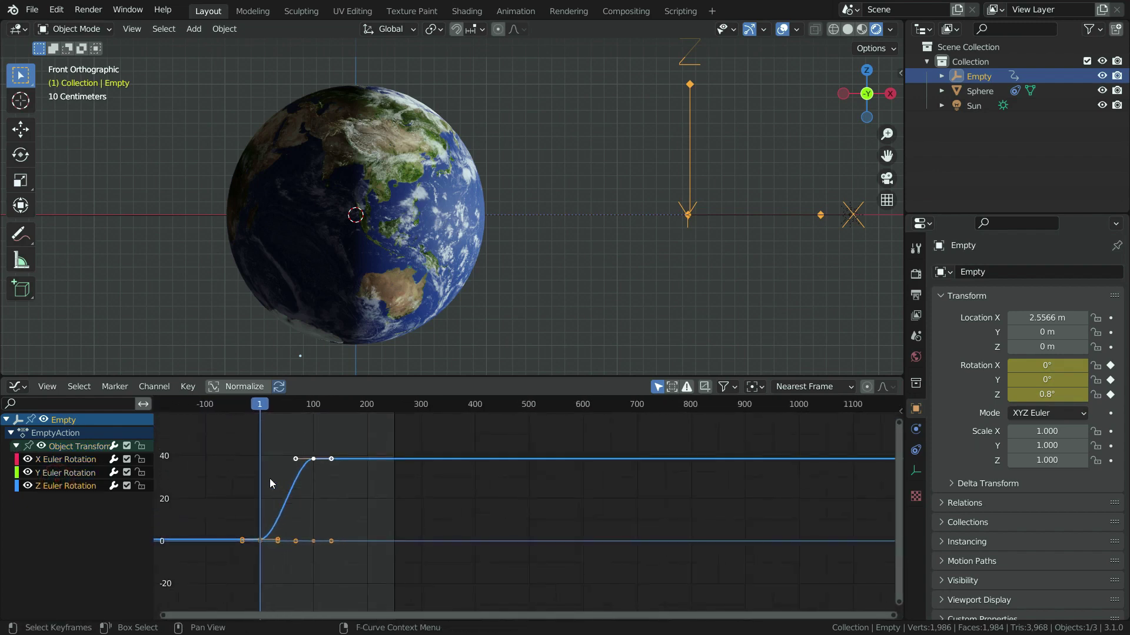
scroll(266, 475, up, 2)
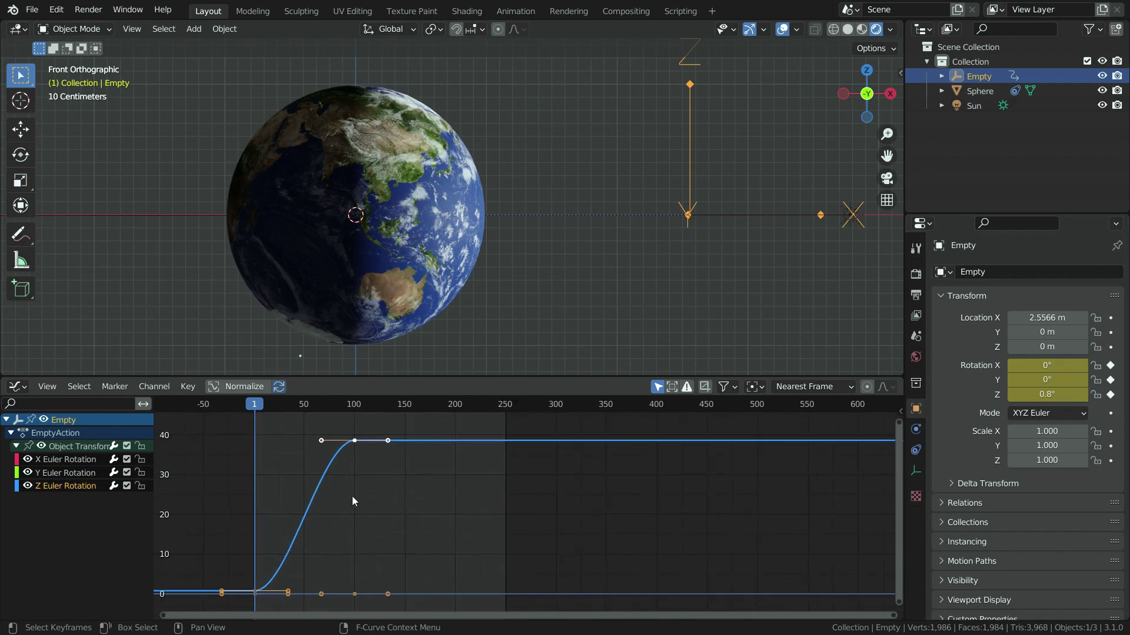
key(a)
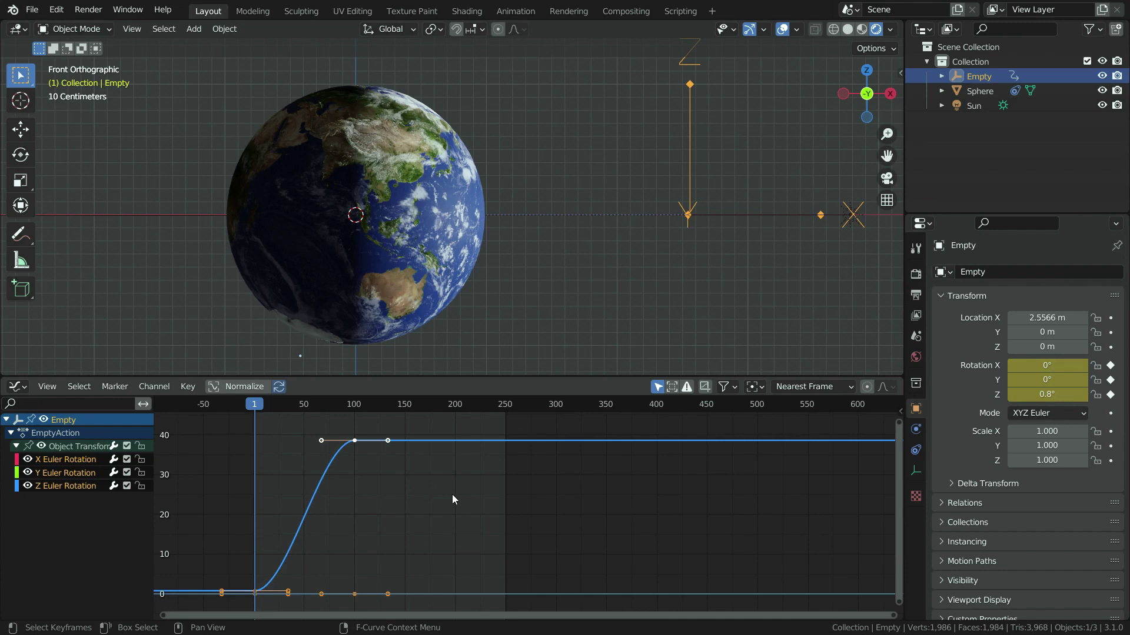
Set the Z rotation keyframes to Linear interpolation
key(t)
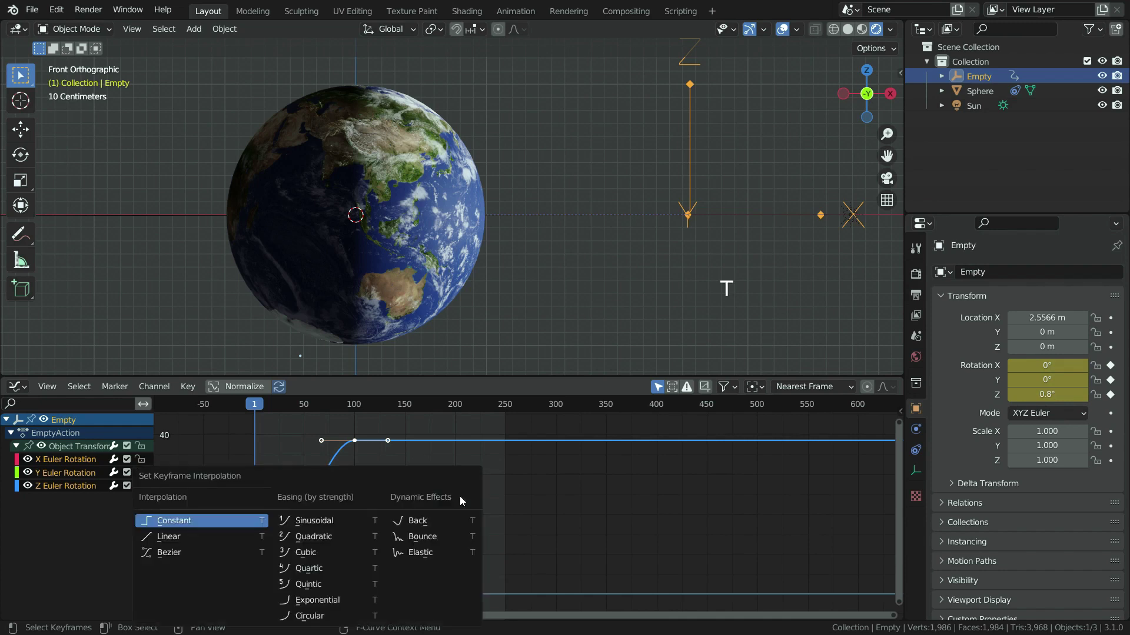
click(203, 536)
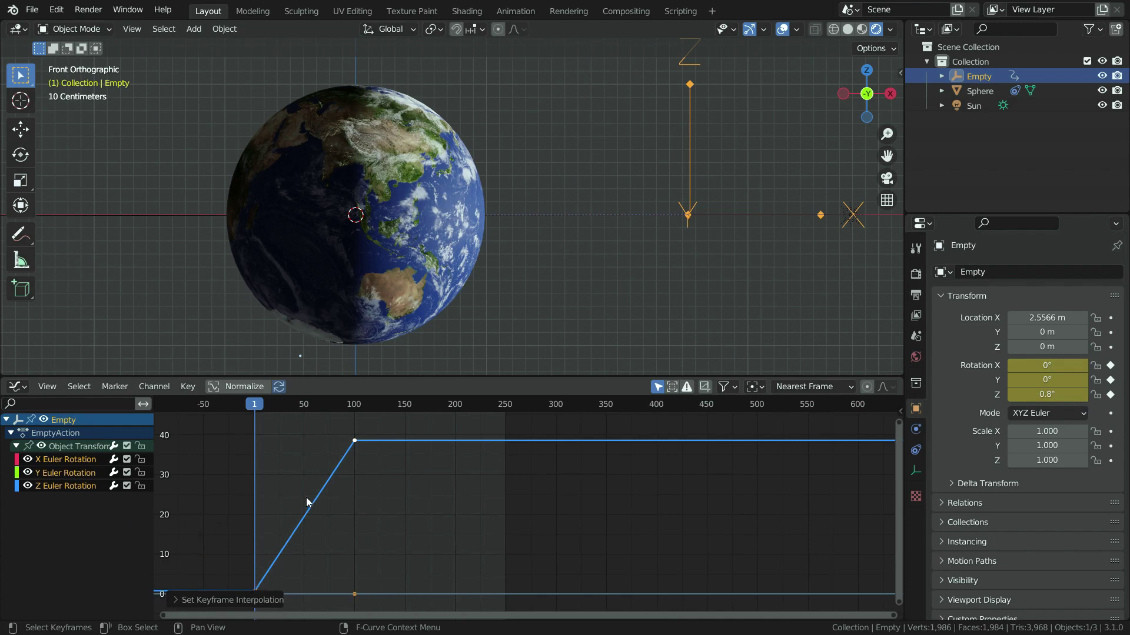
scroll(343, 469, down, 2)
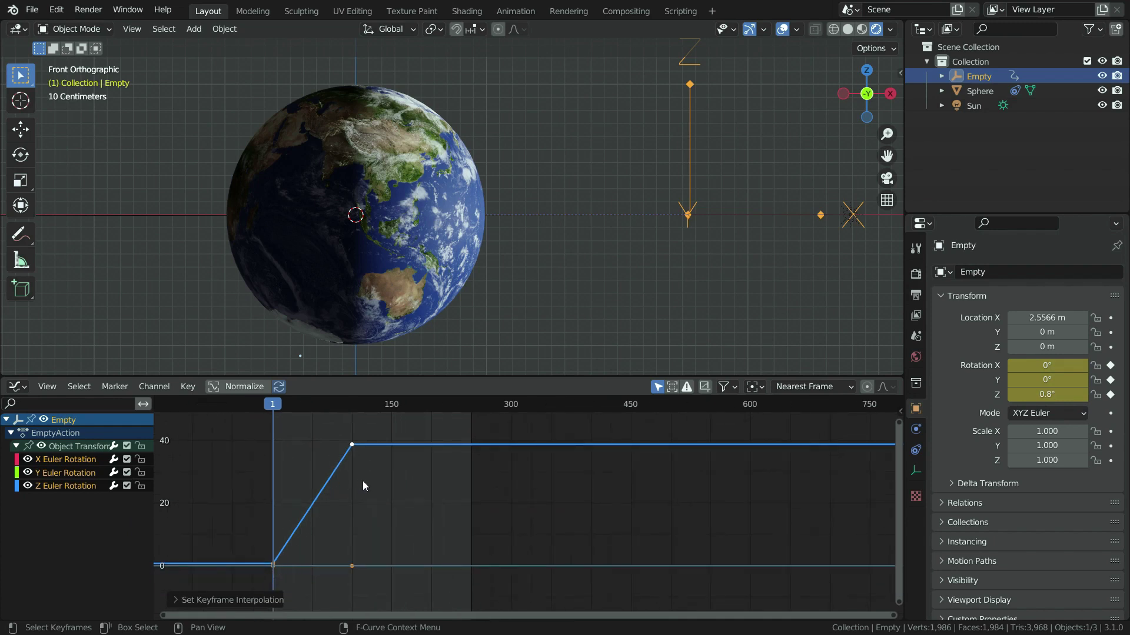
Play the animation from the first frame to check the constant spin
key(space)
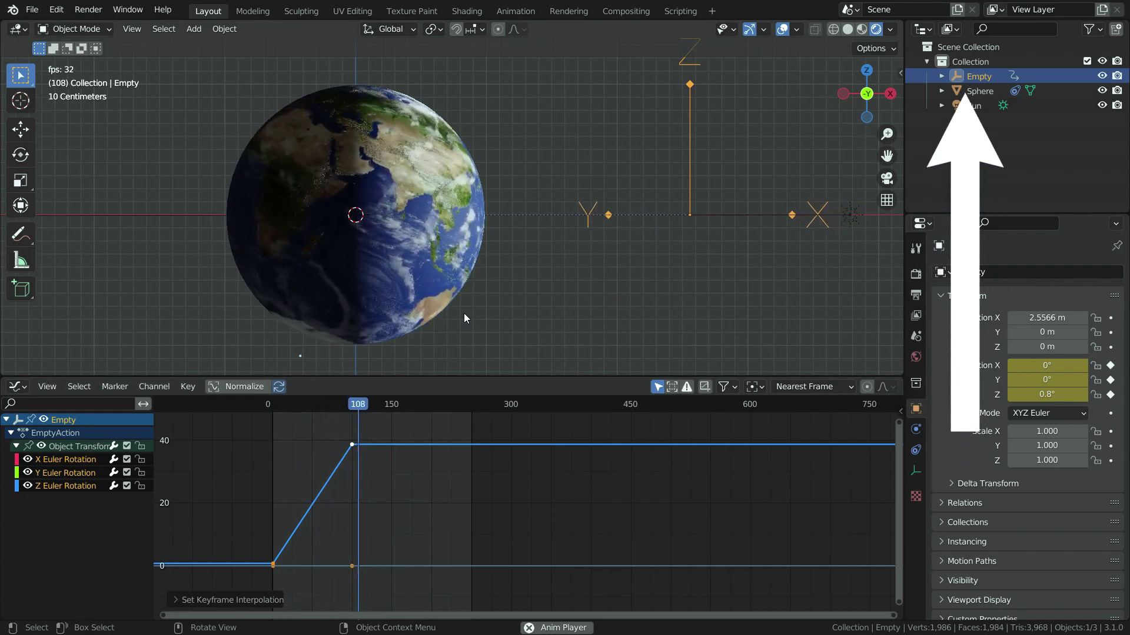
key(space)
key(shift+Left)
key(space)
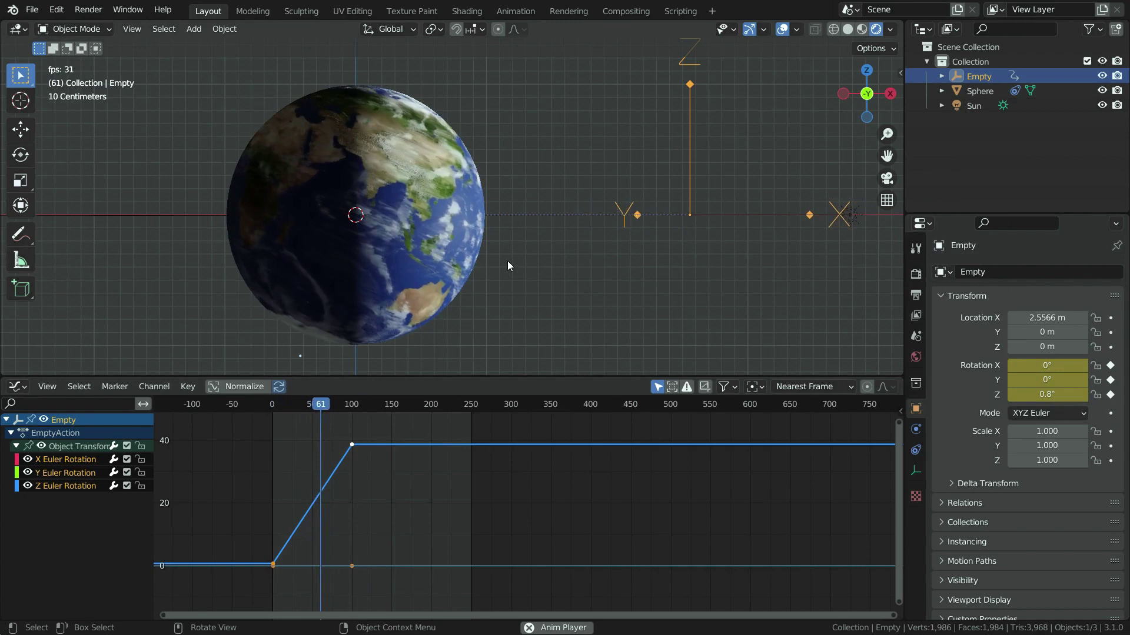
key(space)
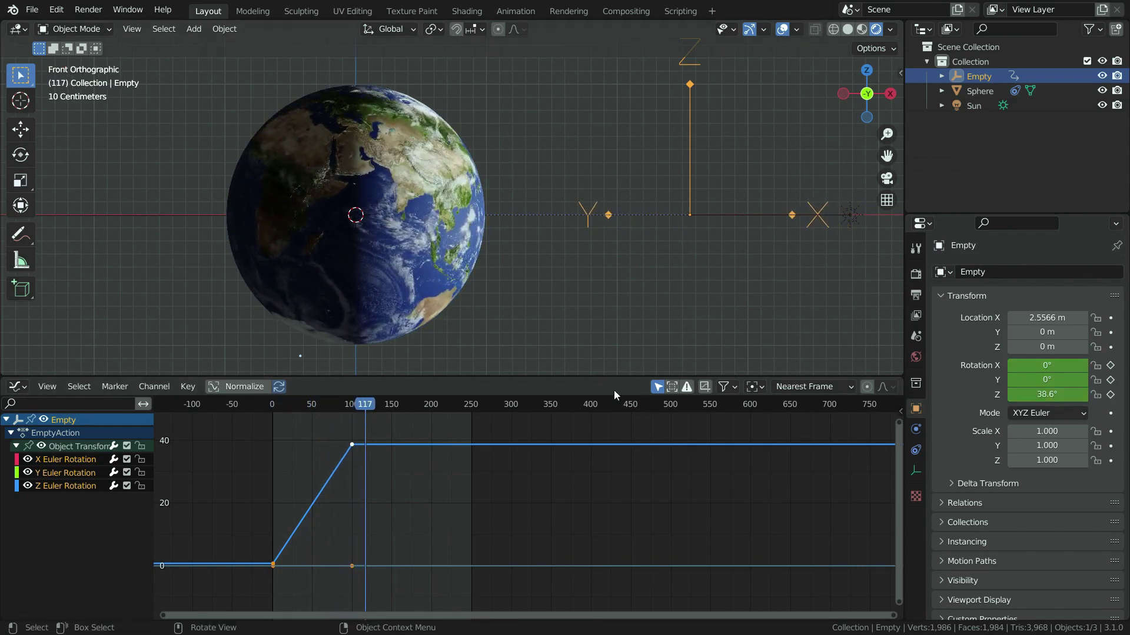
Add a Cycles modifier to the Z rotation curve from the sidebar's Modifiers tab
key(n)
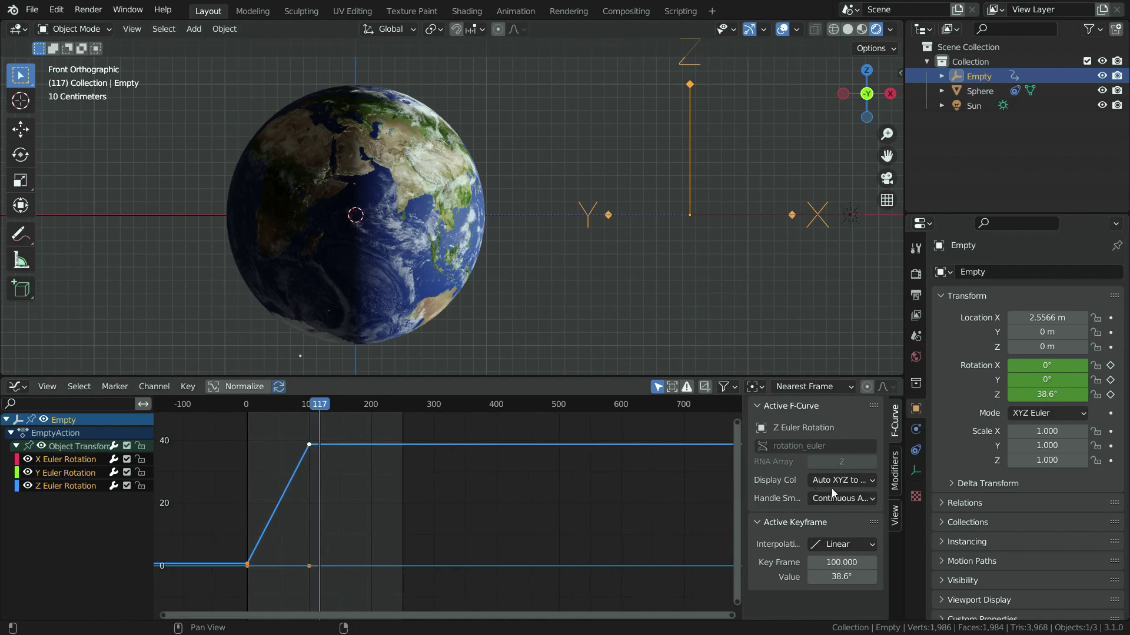
click(895, 474)
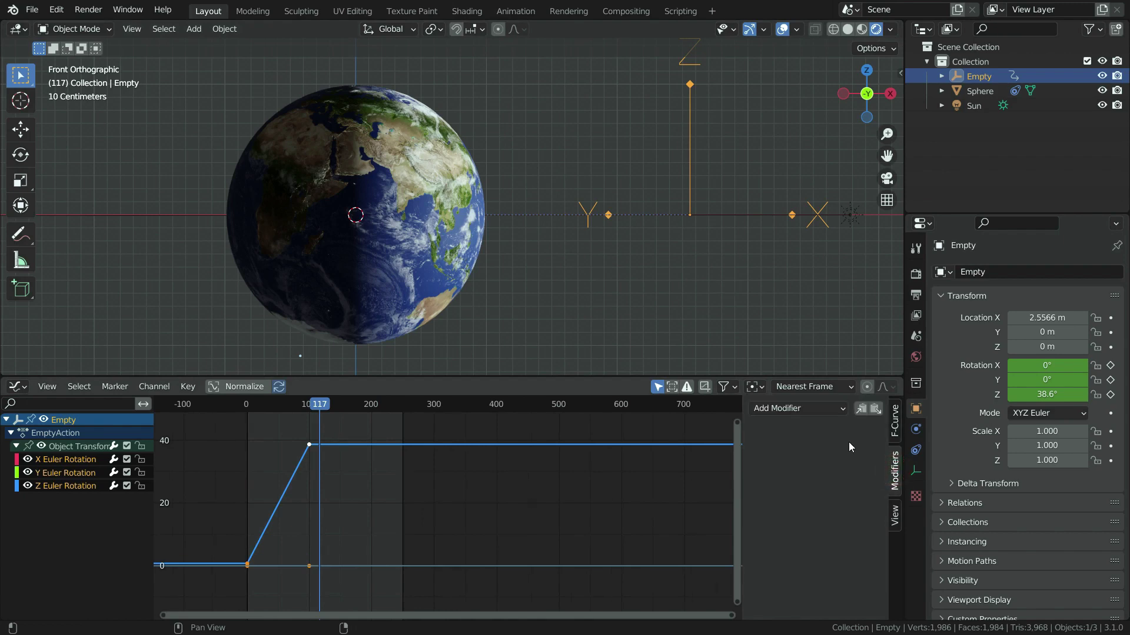
click(818, 409)
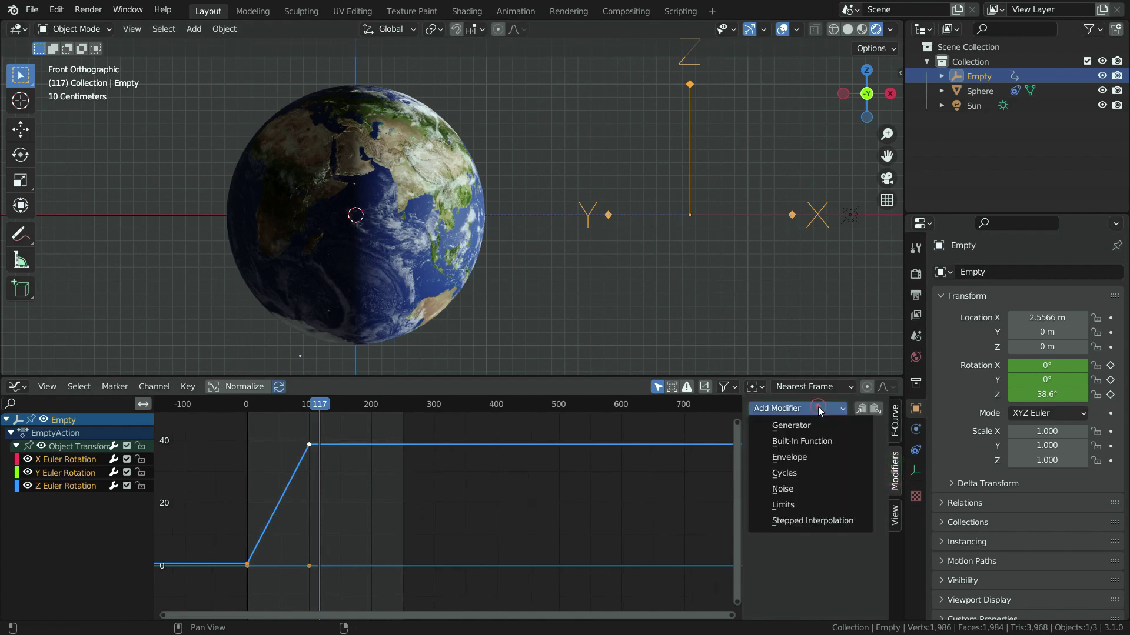
click(799, 470)
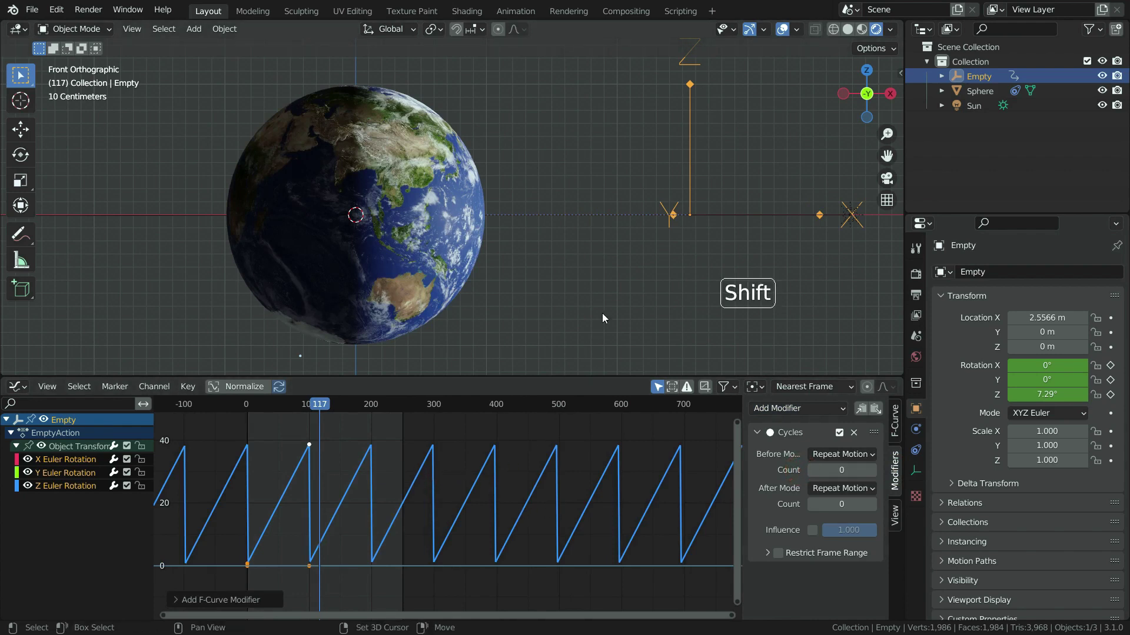
Play the looping animation from the first frame
key(shift+Left)
key(space)
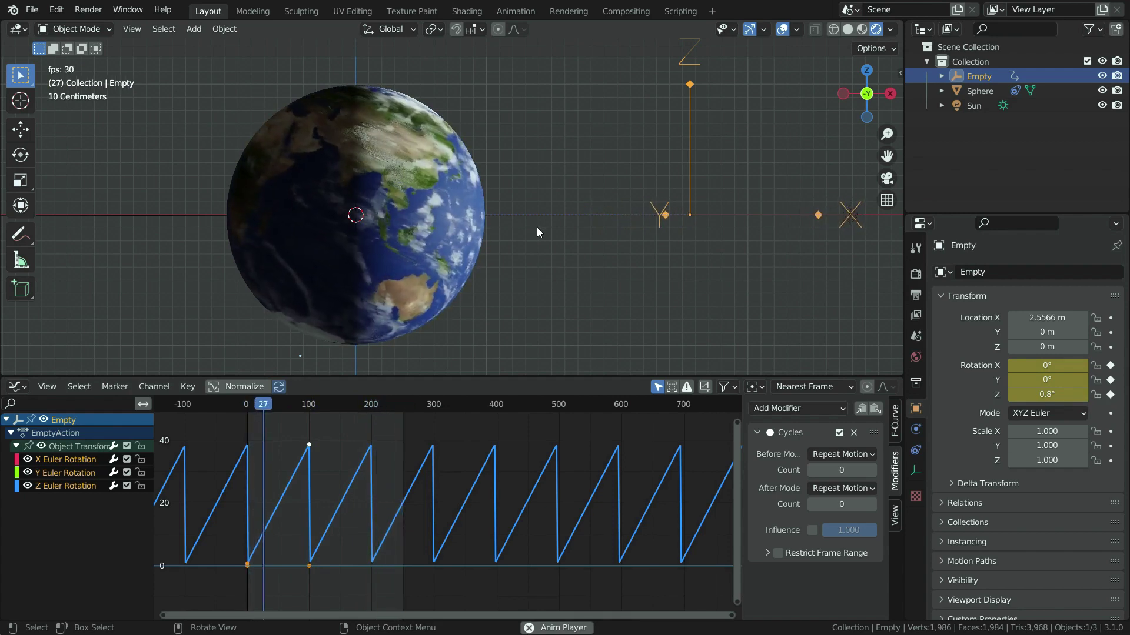
key(space)
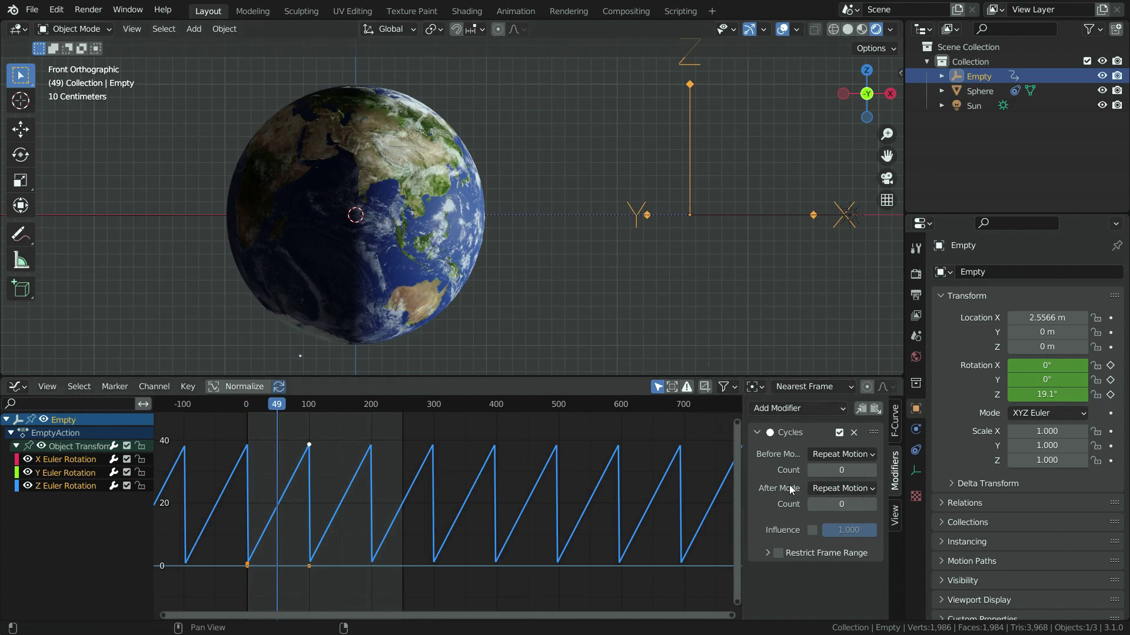
Set the Cycles After Mode to Repeat with Offset and preview the continuous spin
click(838, 486)
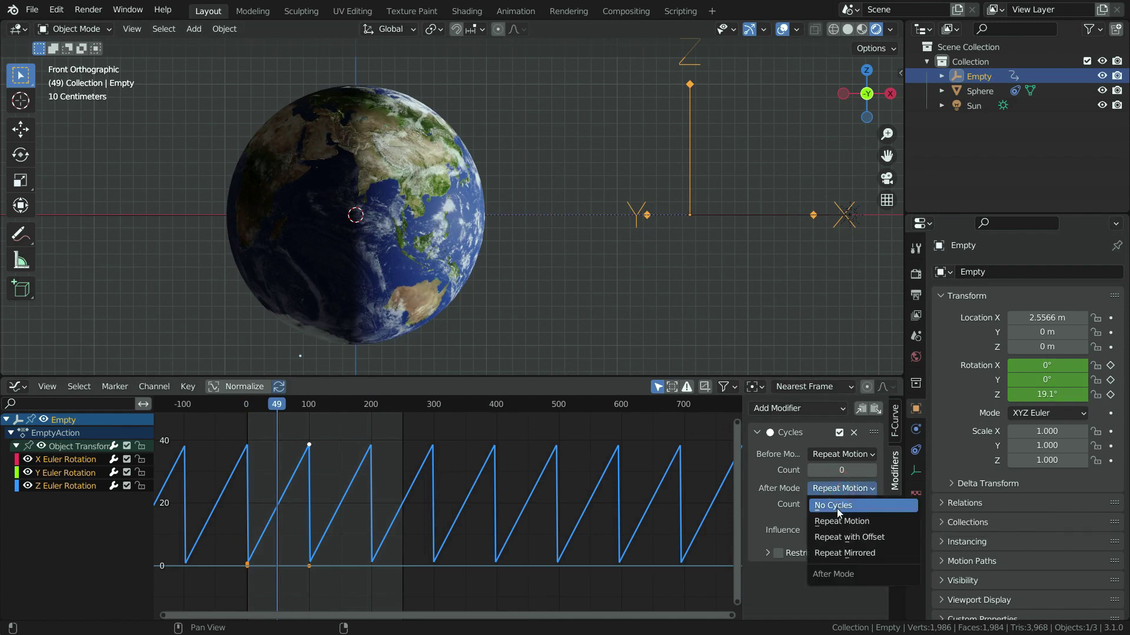
click(866, 538)
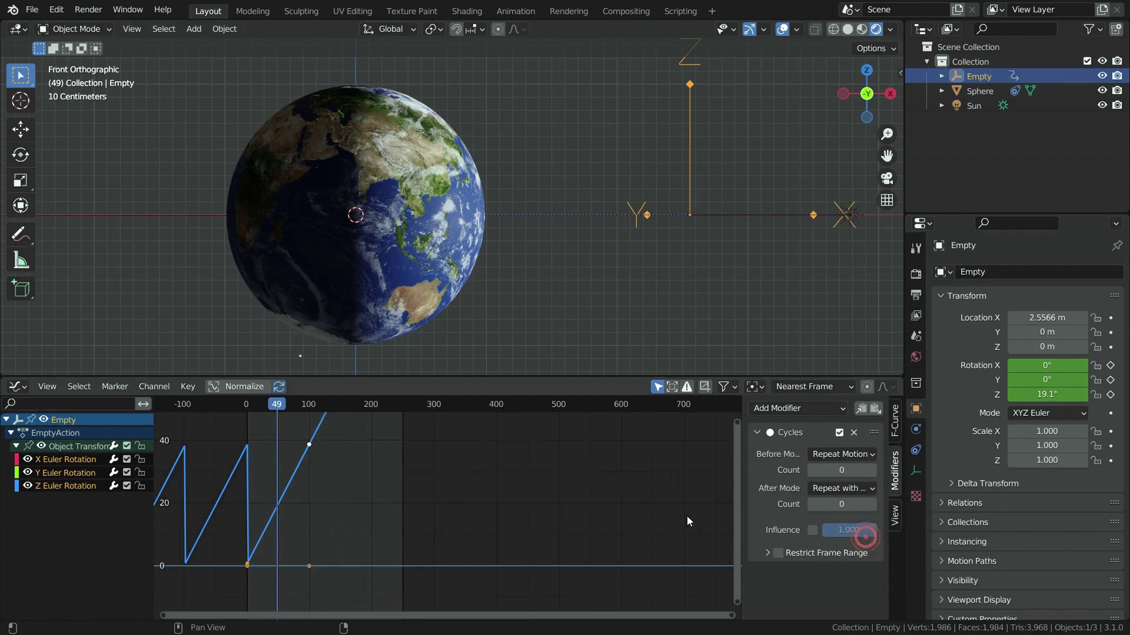
key(shift+Left)
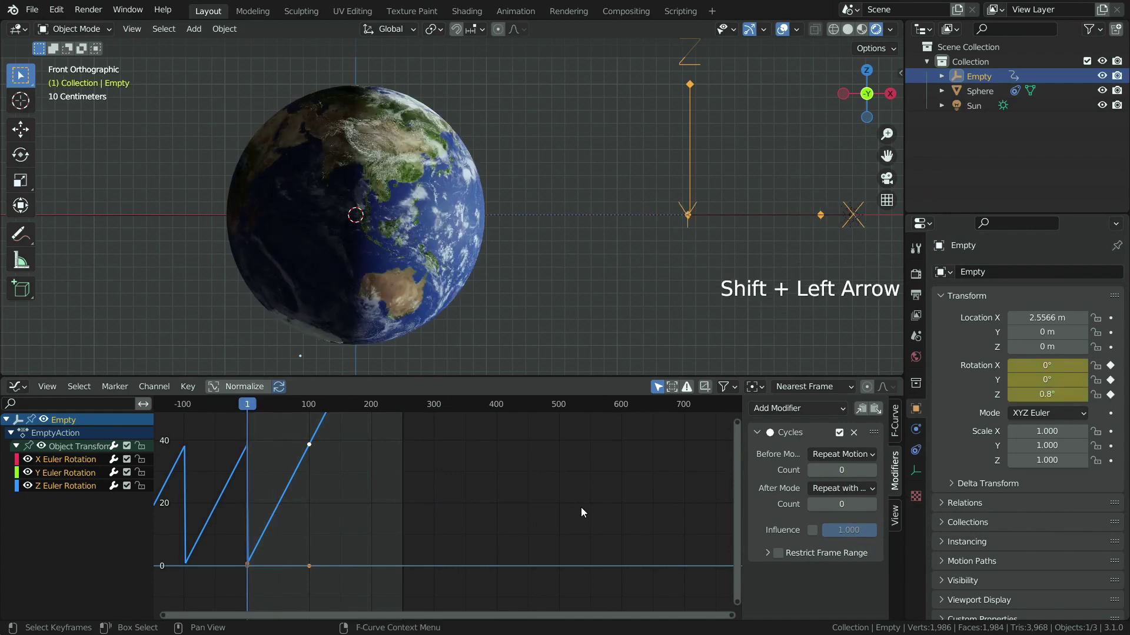
key(space)
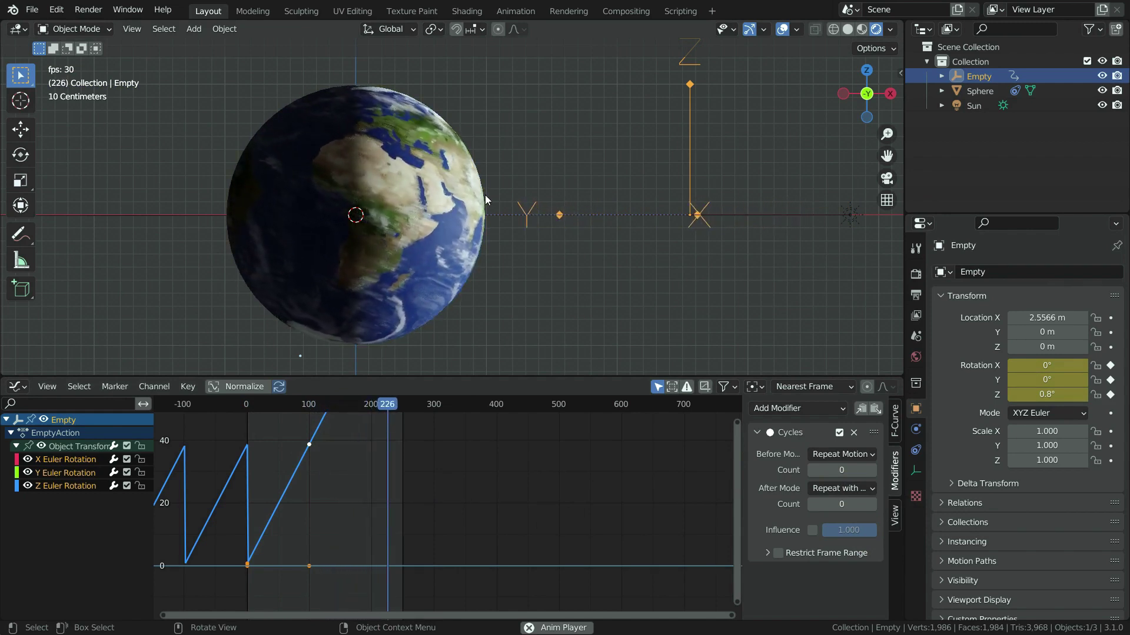
key(space)
scroll(540, 510, down, 4)
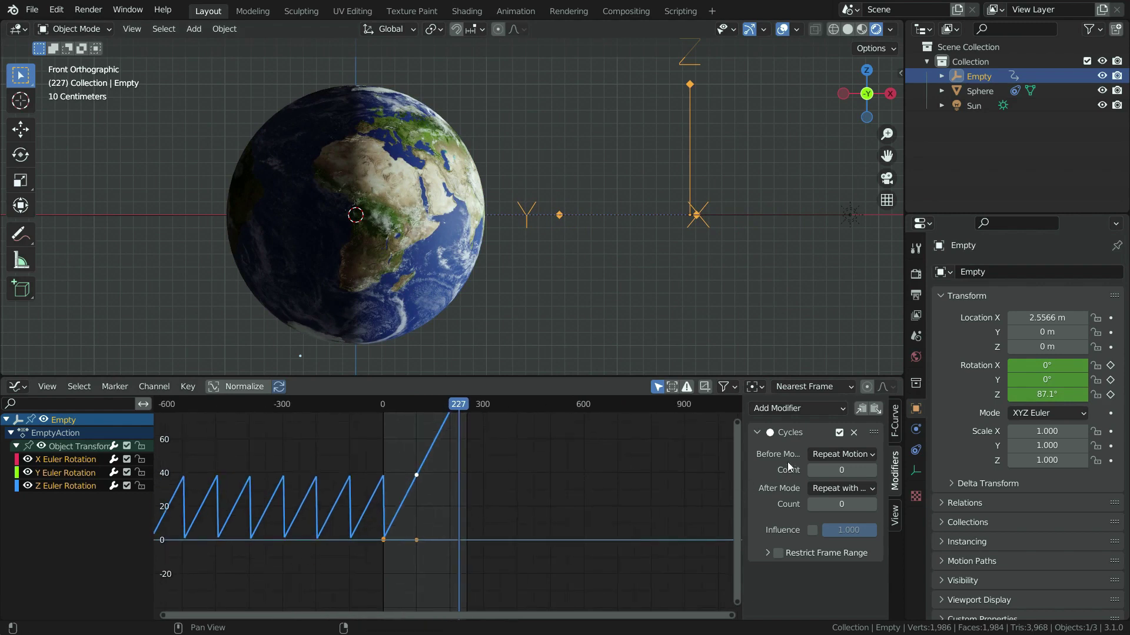
Set the Cycles Before Mode to No Cycles and preview the spin from the start
click(837, 452)
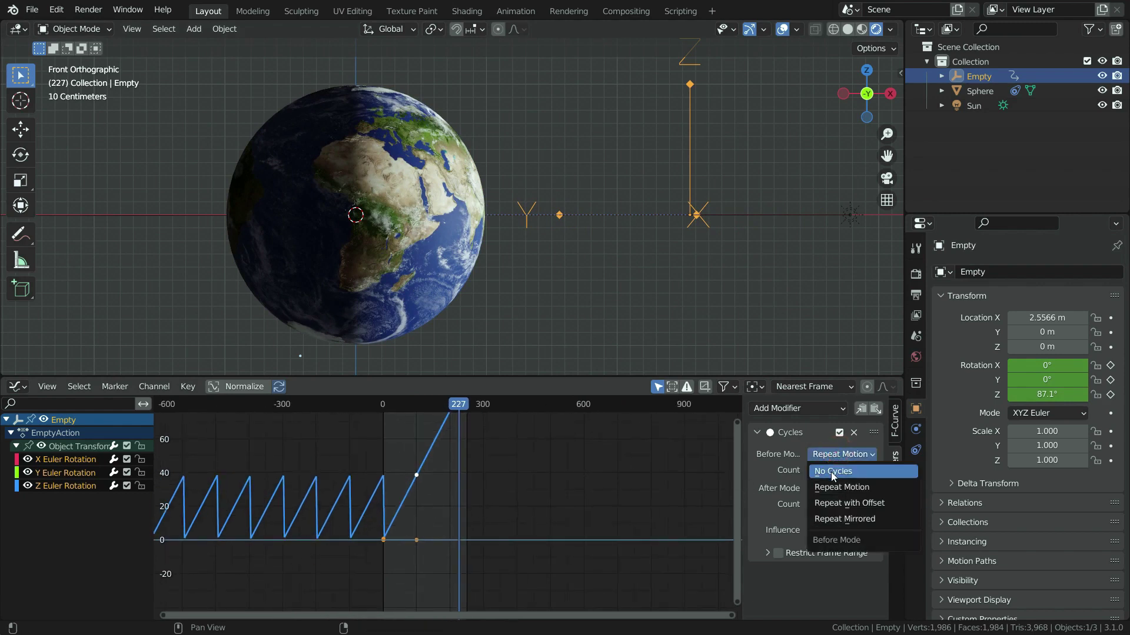
click(833, 472)
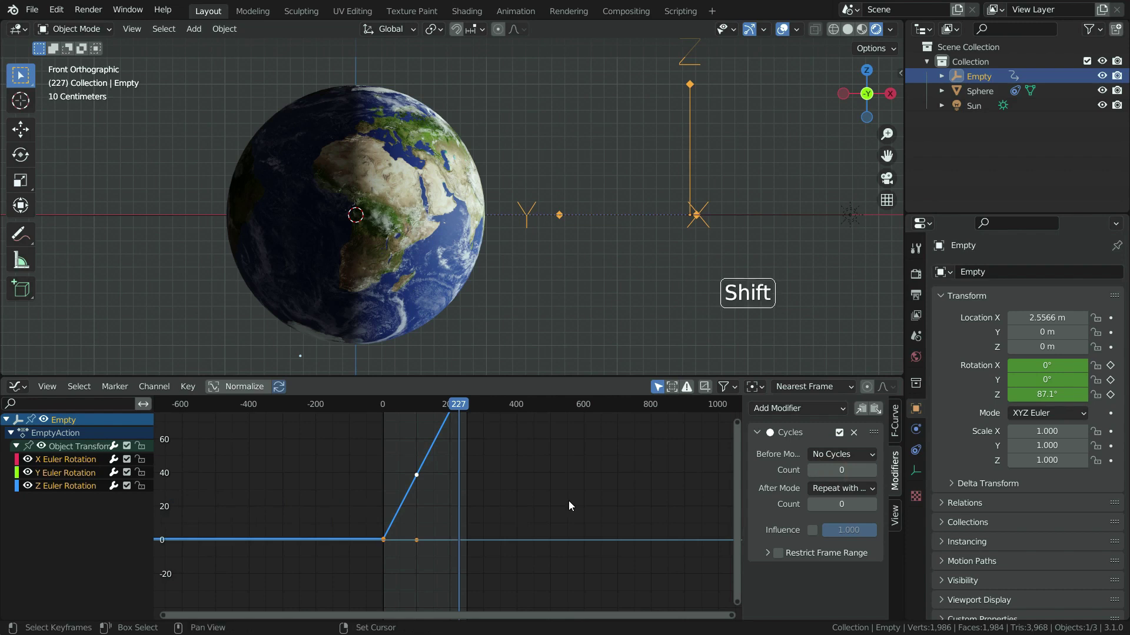
key(shift+Left)
key(space)
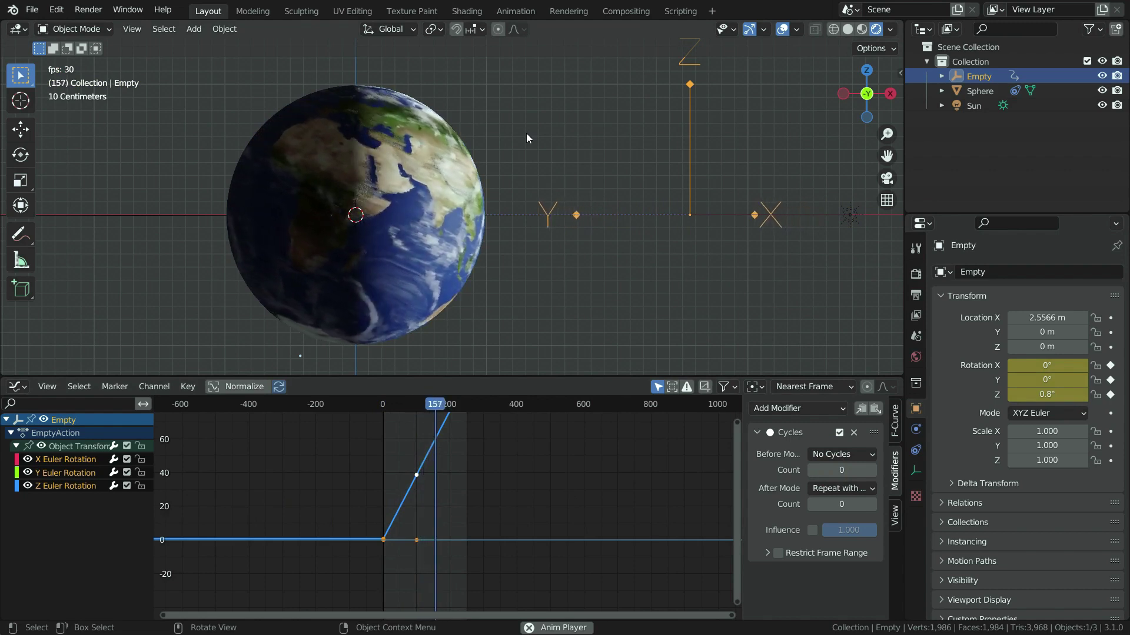
key(space)
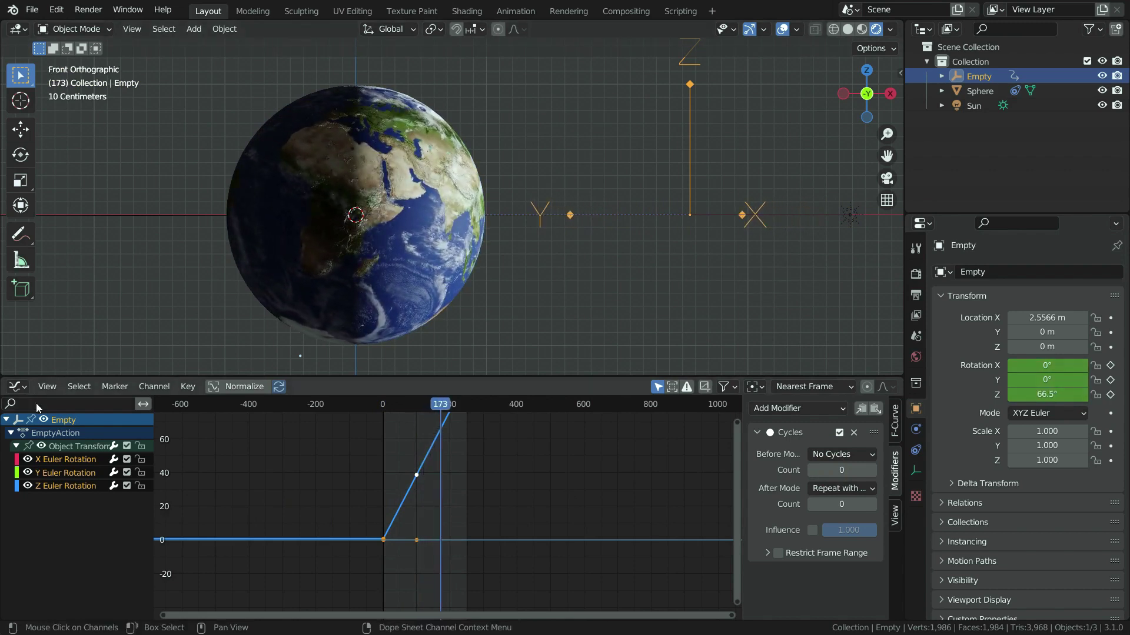
click(19, 387)
Show the Timeline, try the second rotation keyframe near frame 210, and preview the slower spin
click(204, 446)
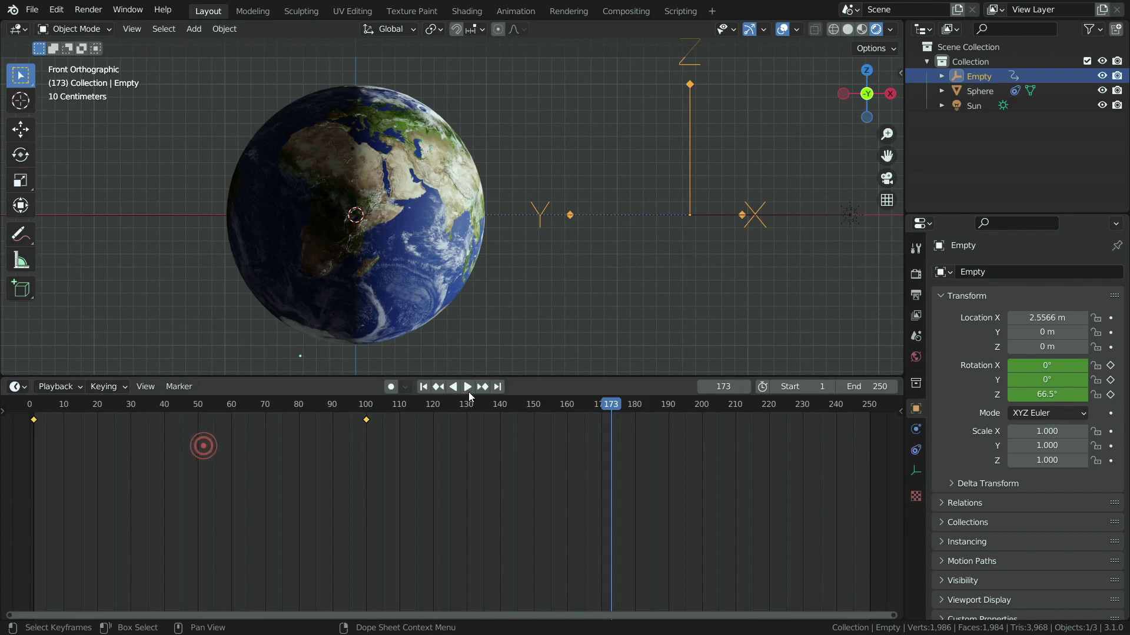
drag(519, 378, 537, 458)
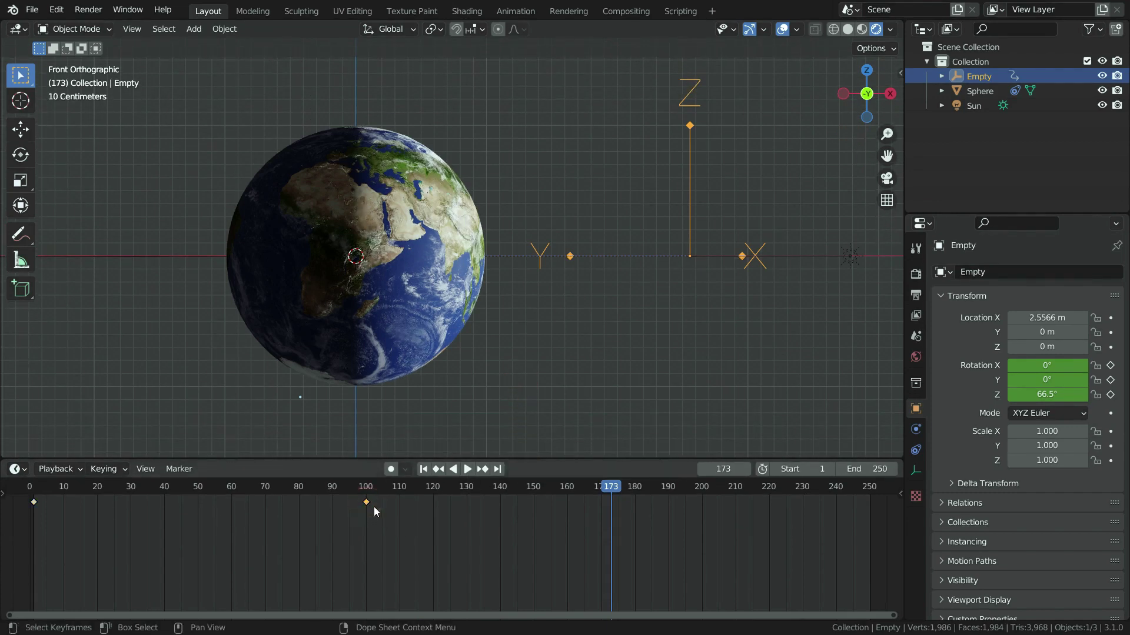
key(g)
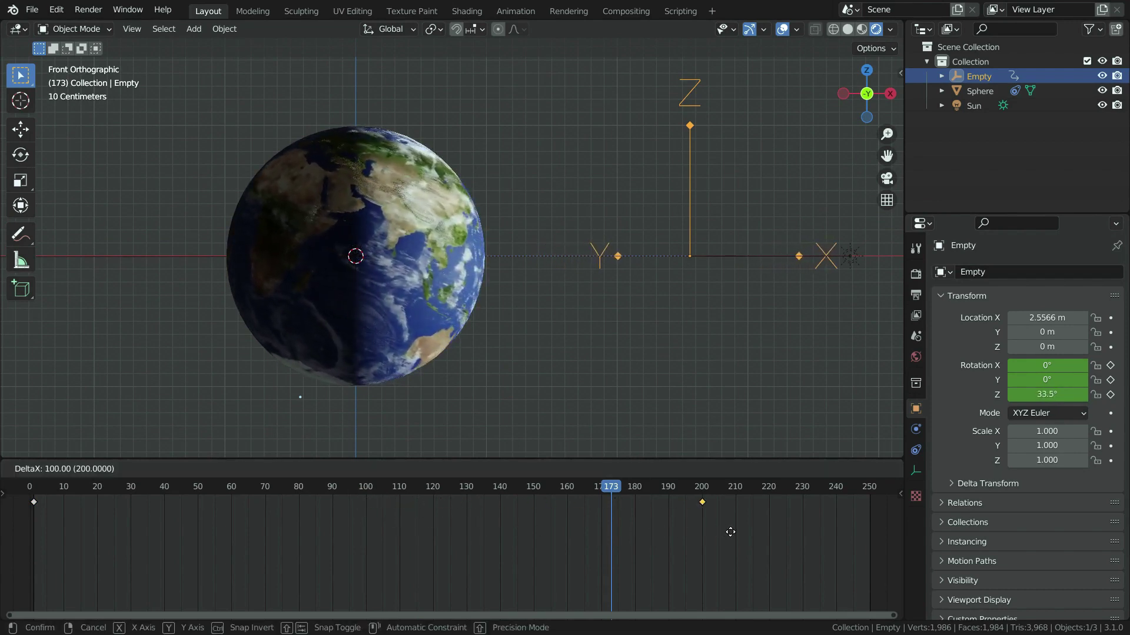
click(759, 538)
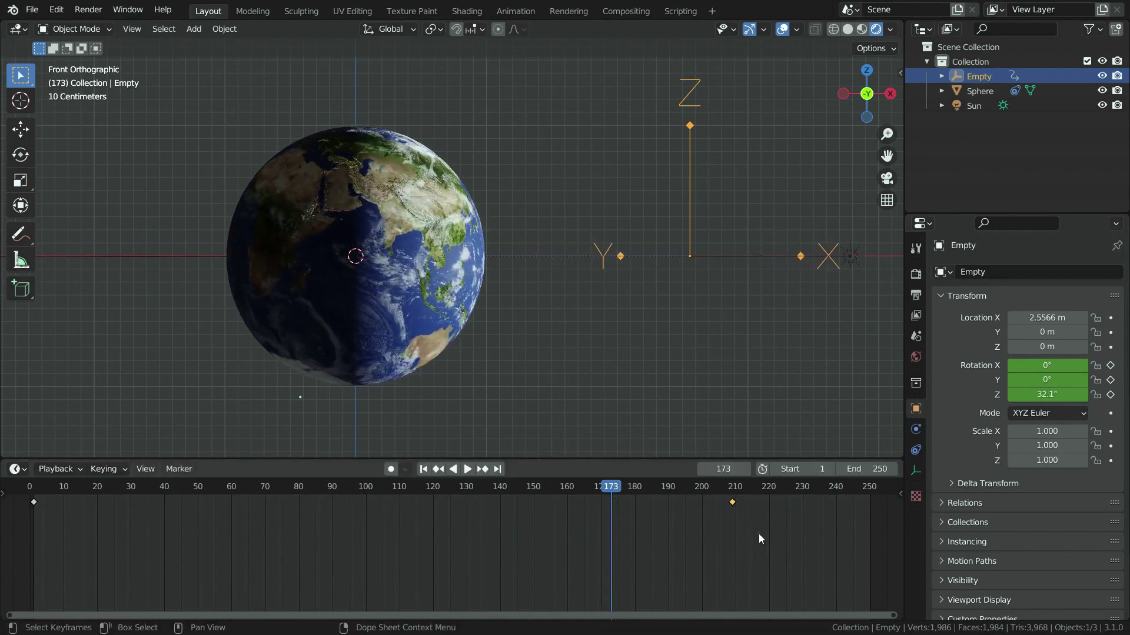
click(423, 469)
click(467, 469)
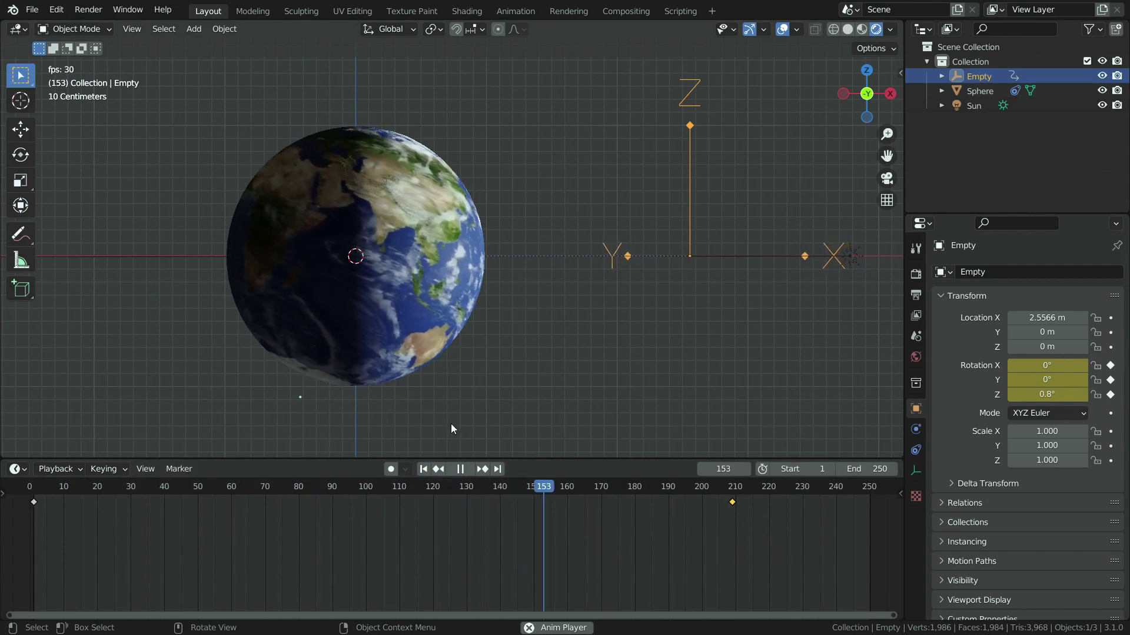
click(460, 469)
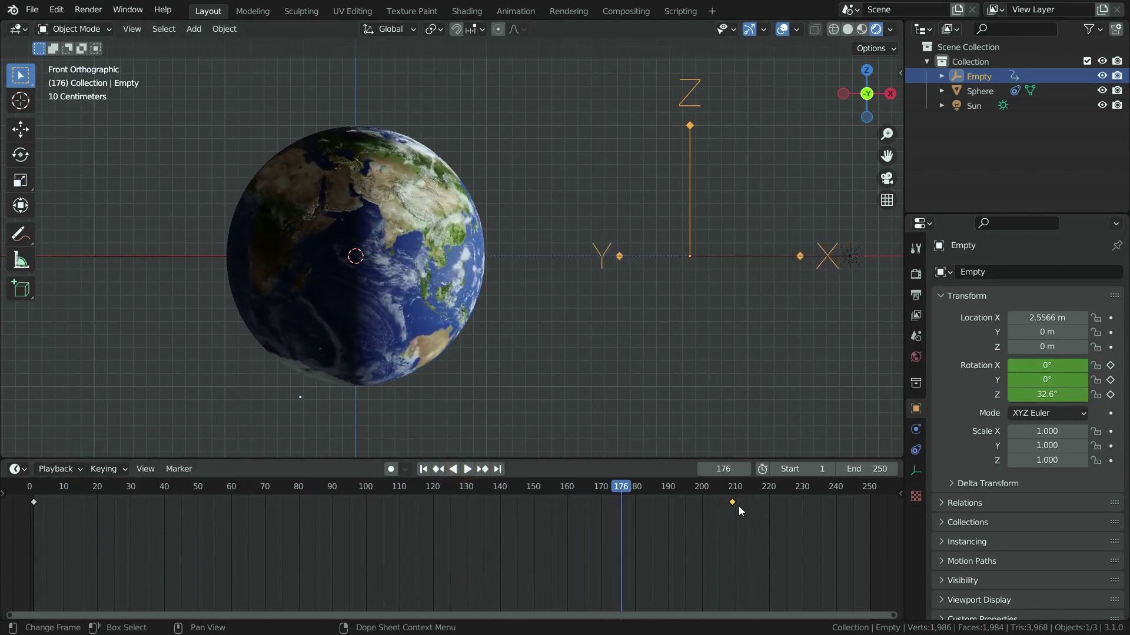
Try the second rotation keyframe near frame 39 and replay the spin
key(g)
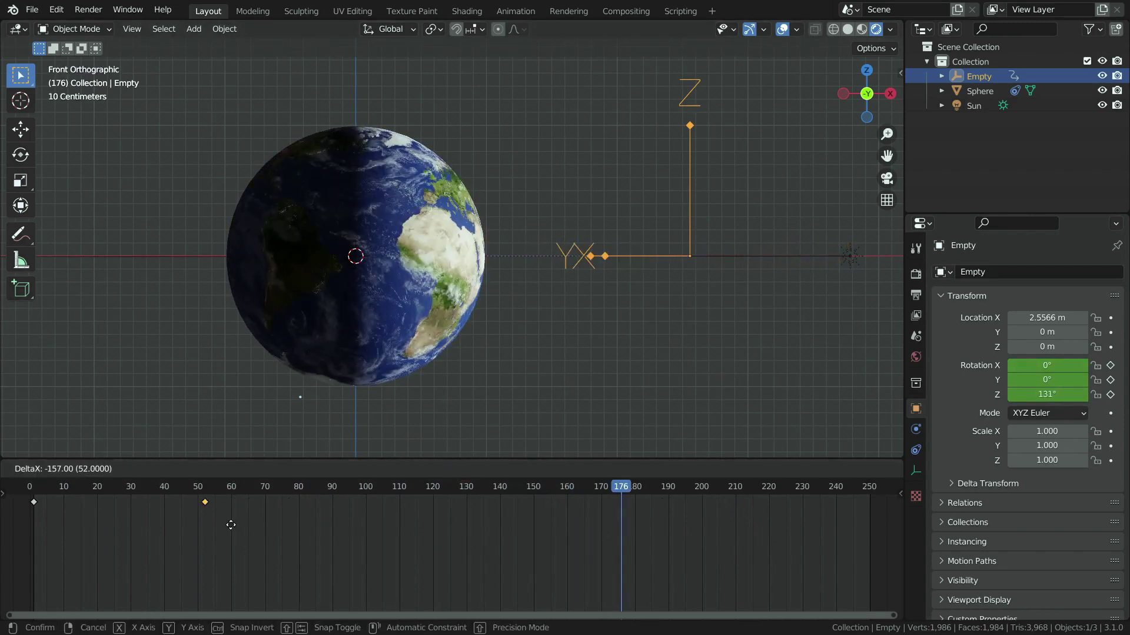
click(186, 540)
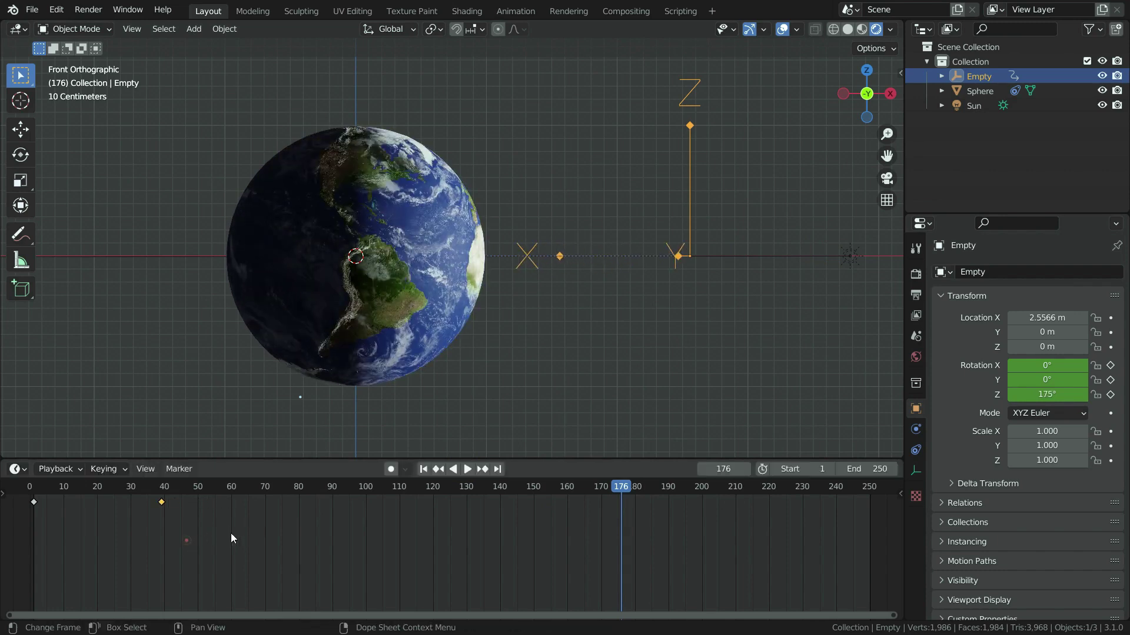
click(422, 471)
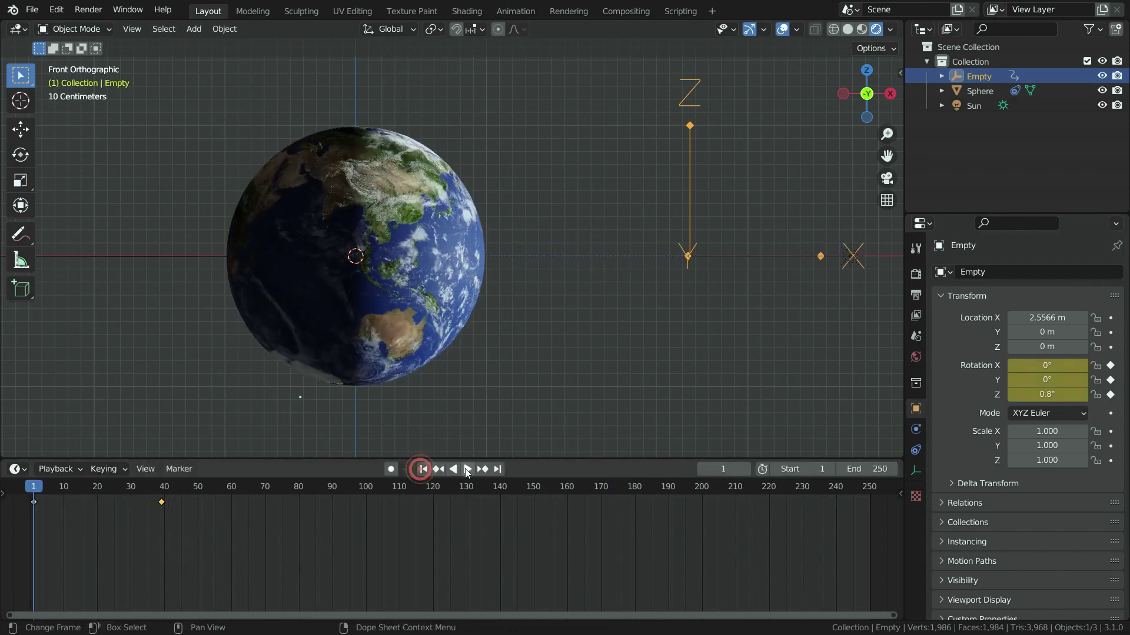
click(467, 469)
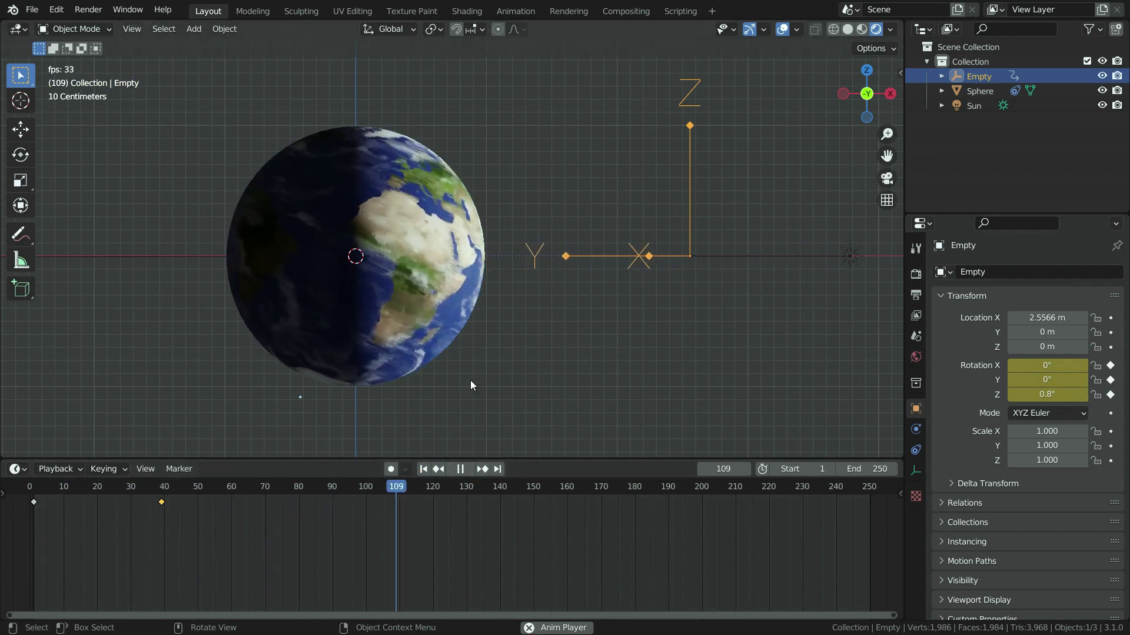
click(460, 469)
Settle the second rotation keyframe at frame 150 and play back to check
click(422, 470)
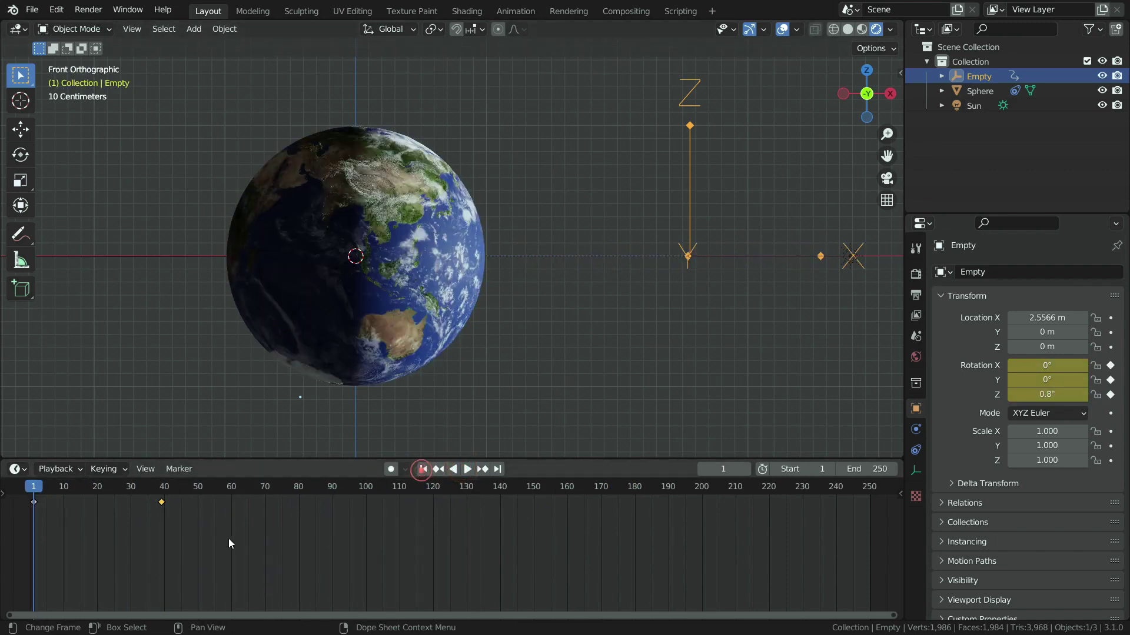
key(g)
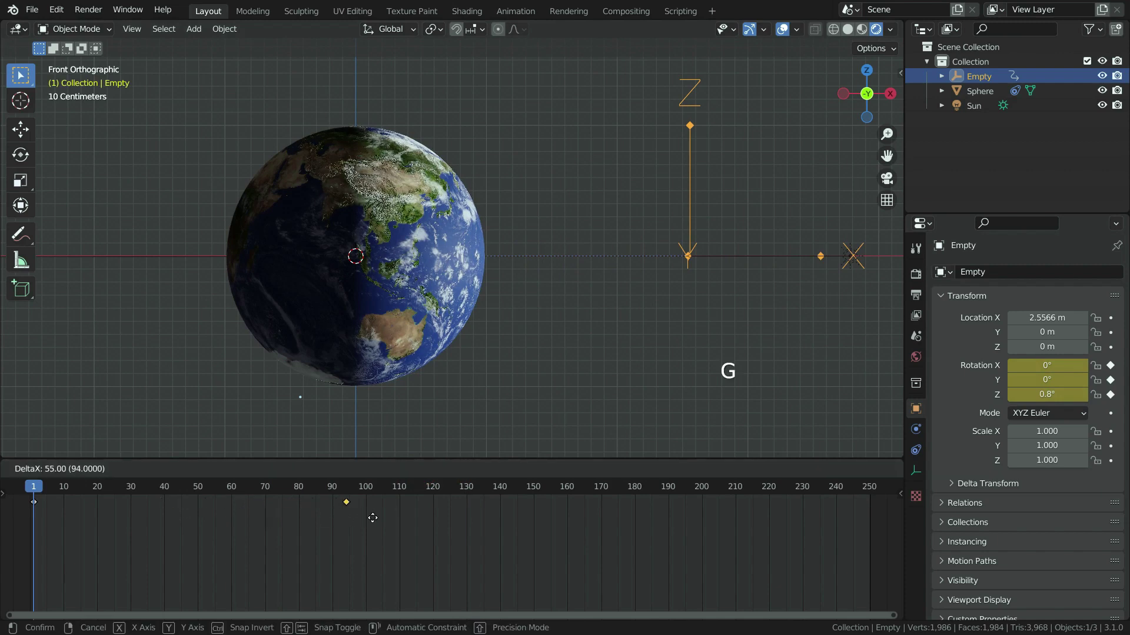
click(552, 515)
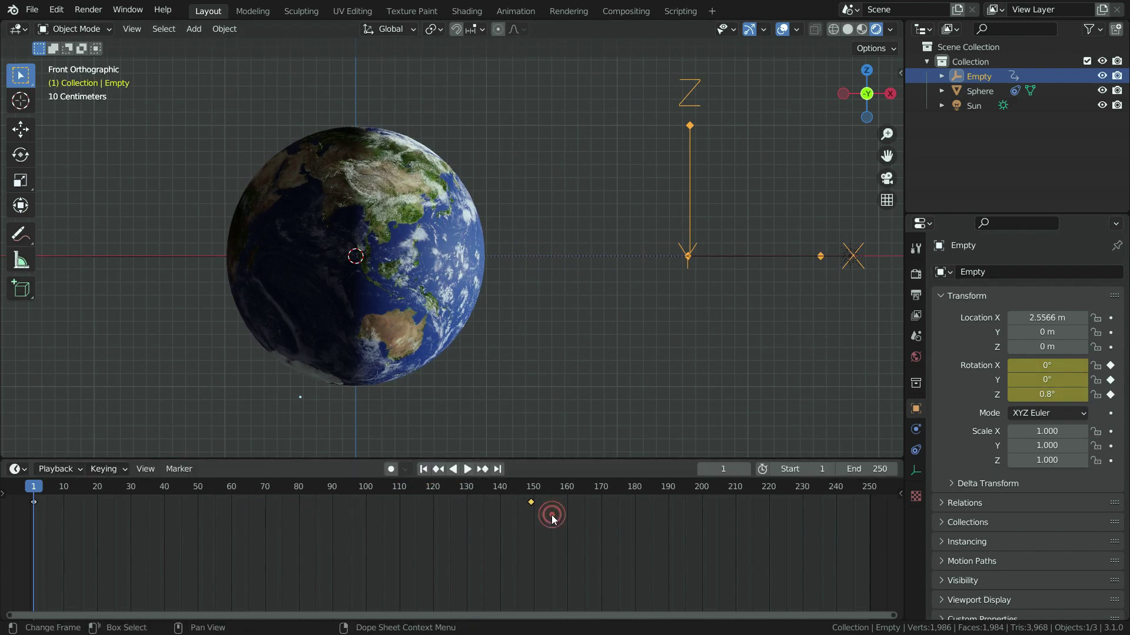
key(g)
click(552, 516)
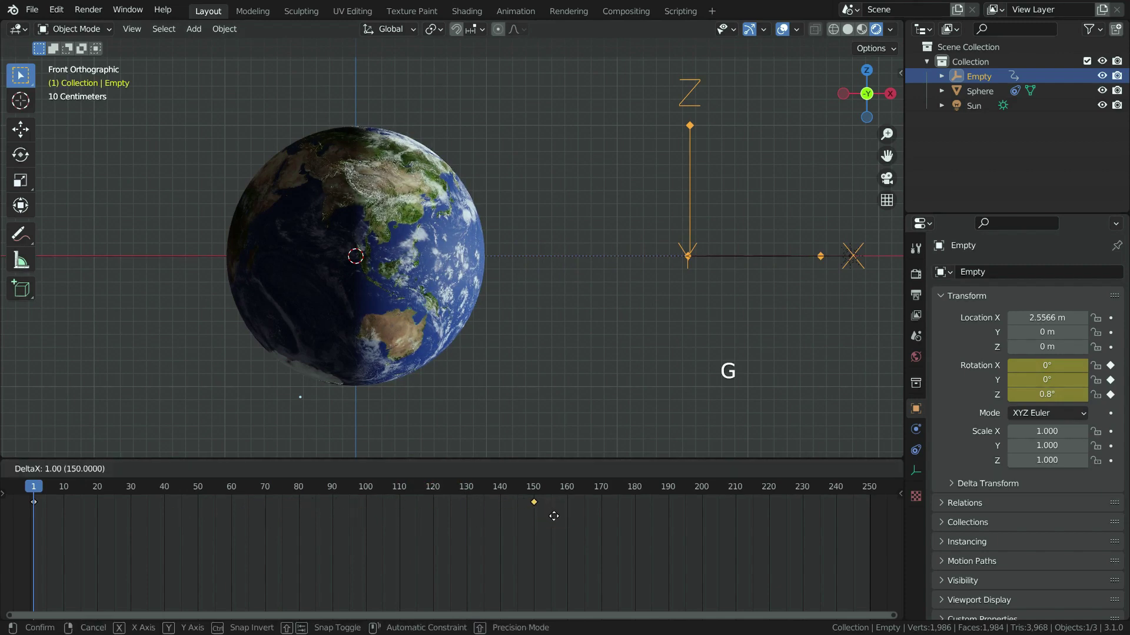
key(space)
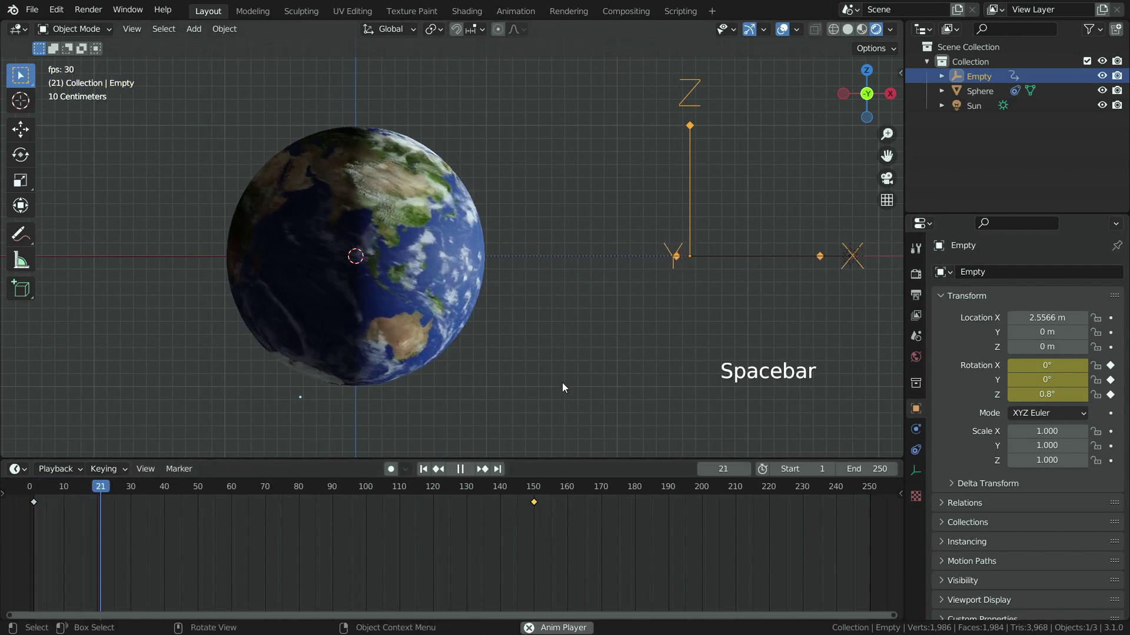
key(space)
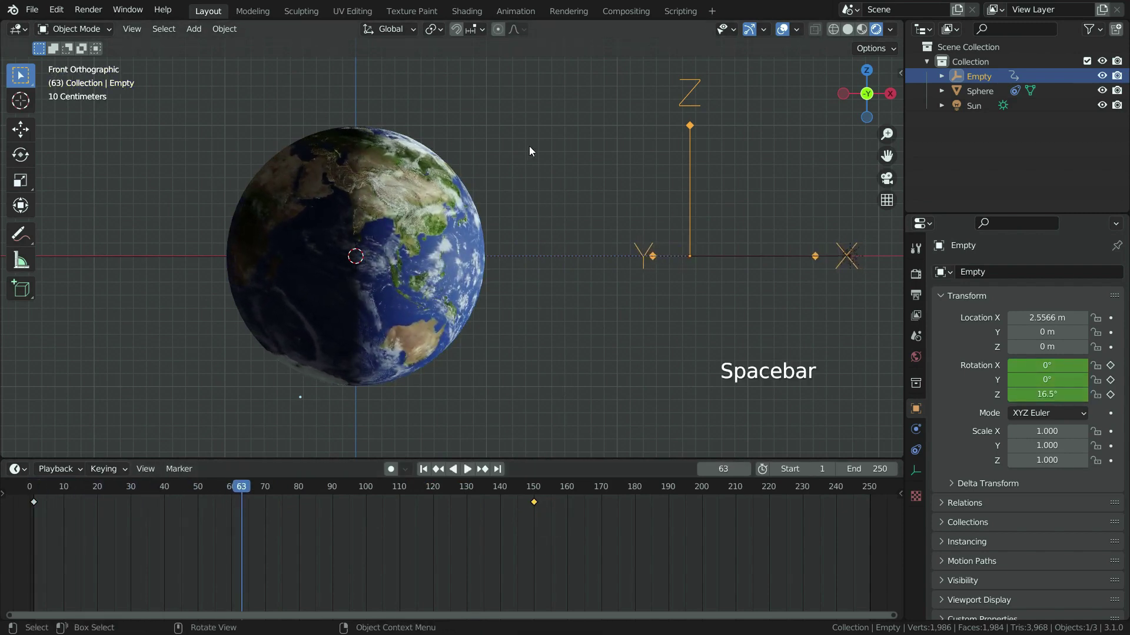
Set the animation's End frame to 400
click(857, 468)
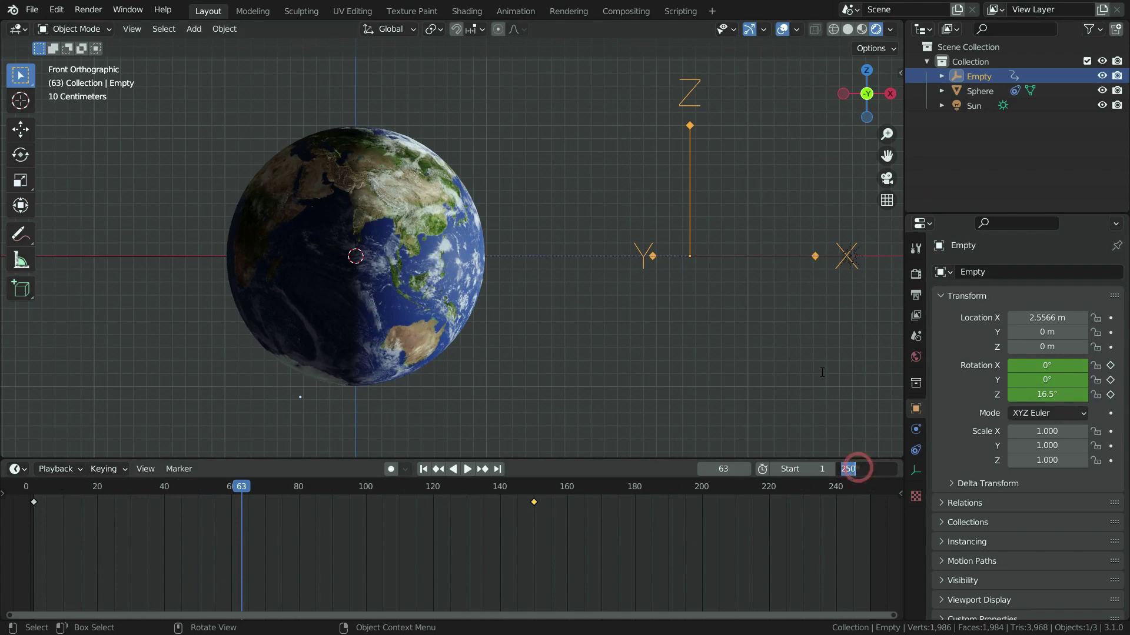
text(400)
key(Return)
scroll(691, 503, down, 6)
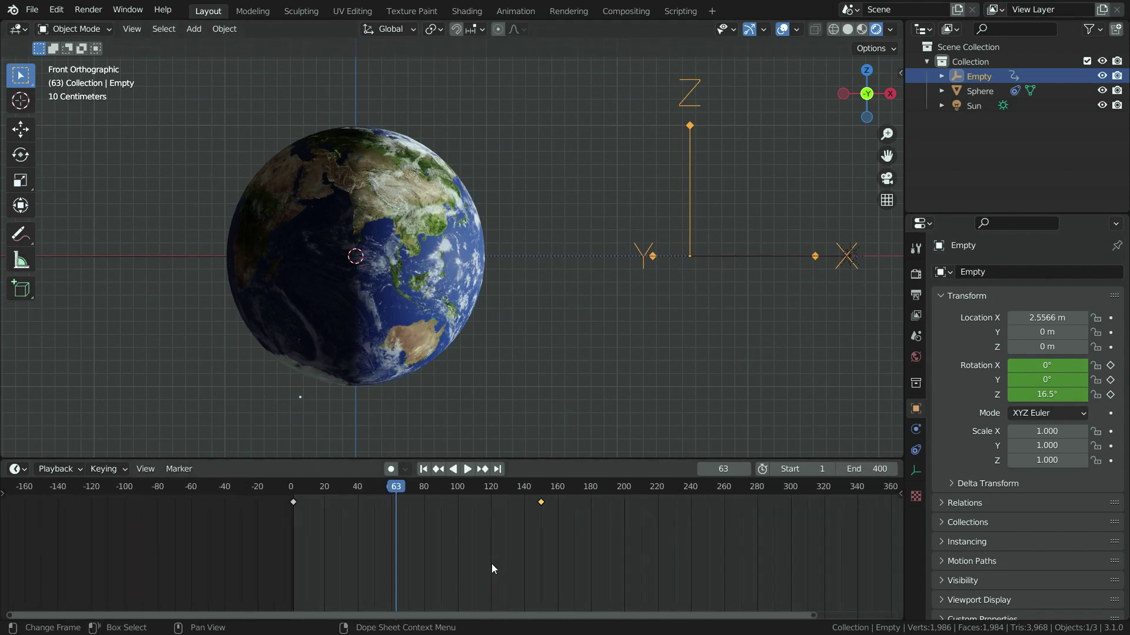
scroll(736, 531, up, 2)
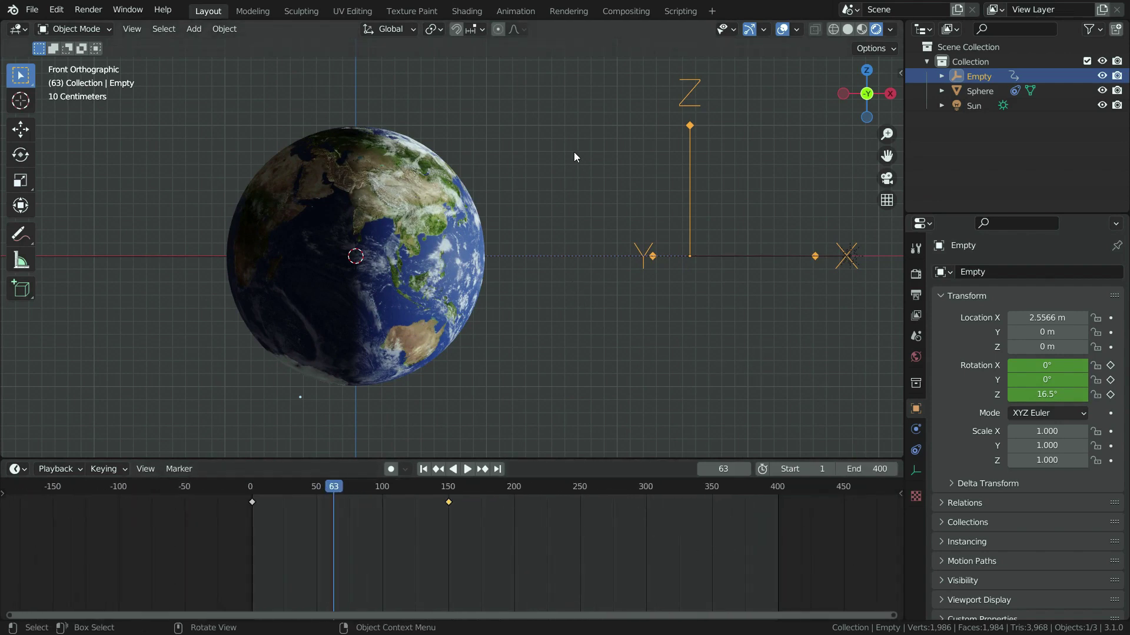
Set the World background Strength to 0.05 for a black background
drag(512, 458, 512, 560)
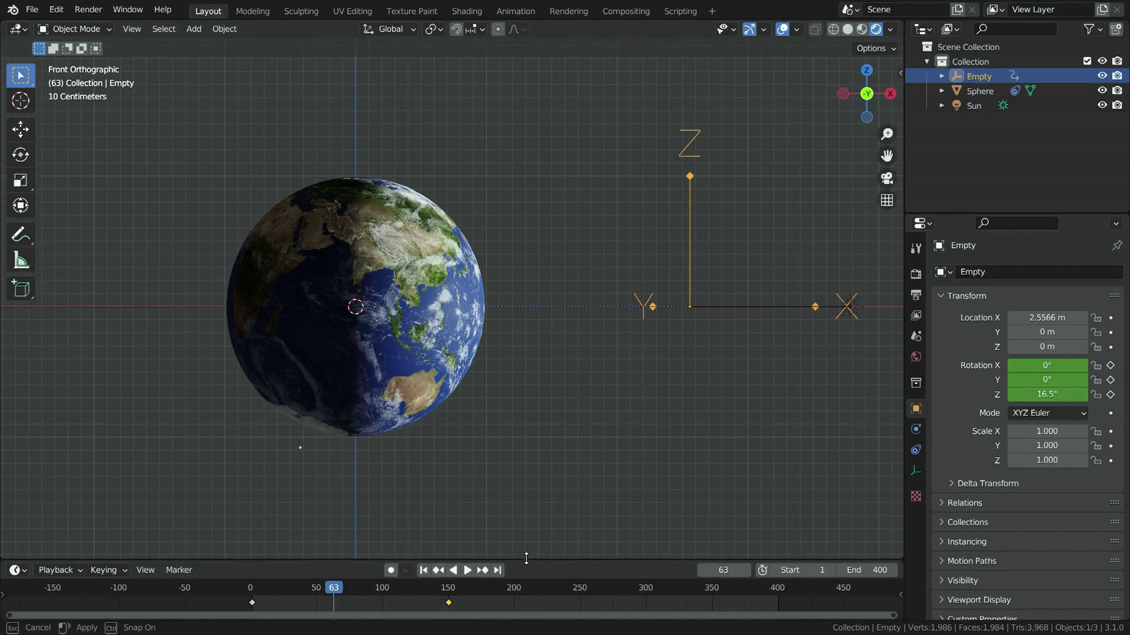
click(916, 356)
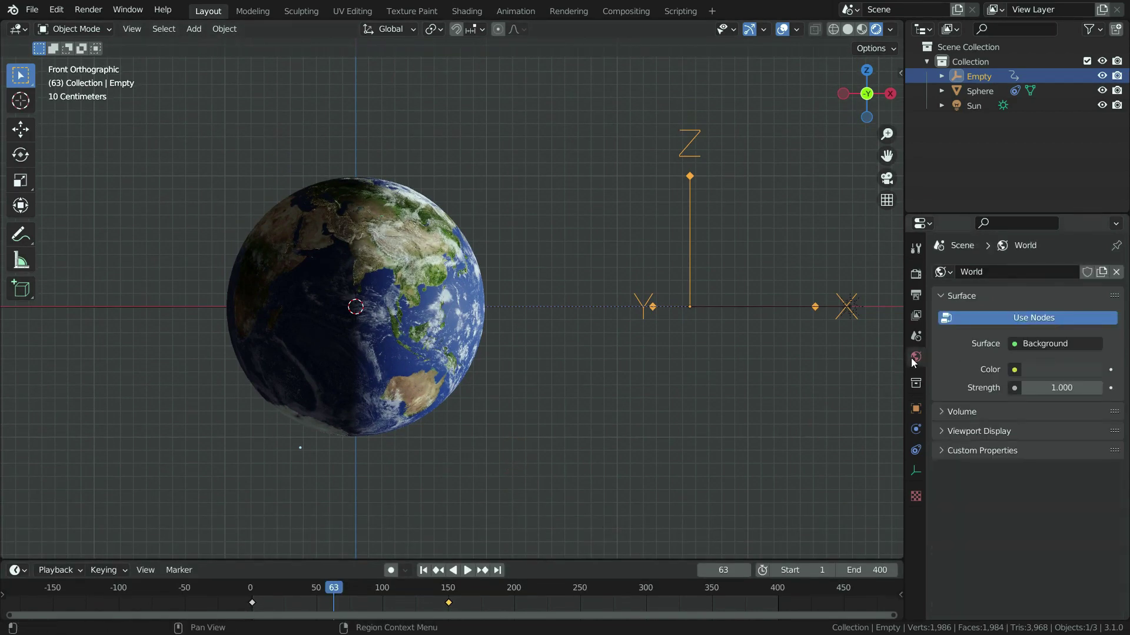
click(1049, 389)
text(0.05)
key(Return)
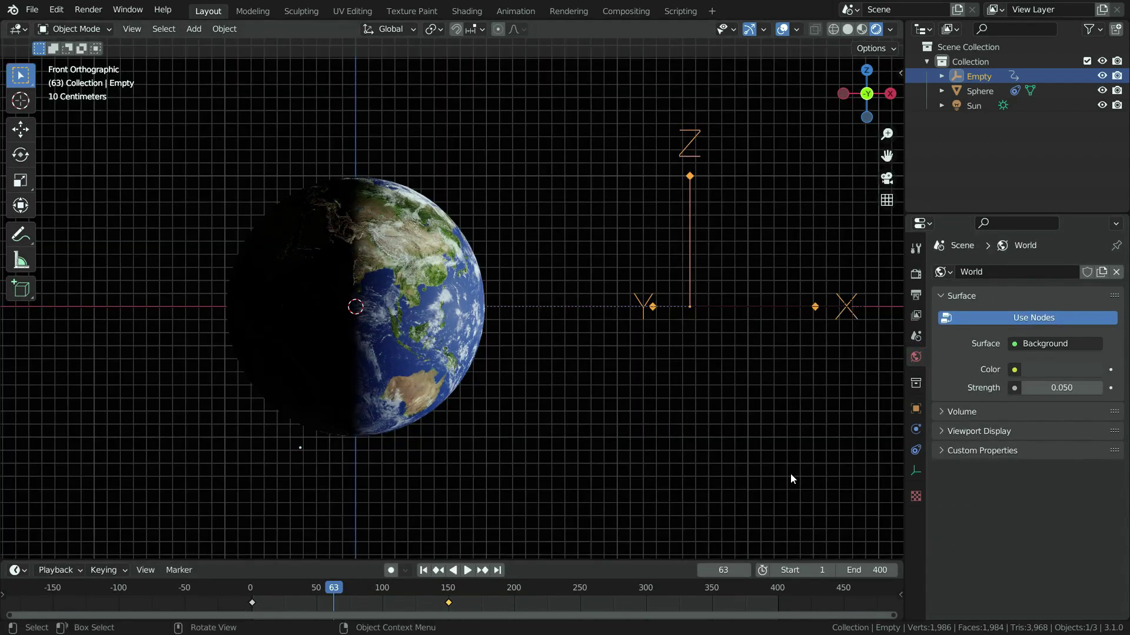
Hide the Empty in the Outliner and orbit the view to reframe the Earth
middle_drag(484, 272, 454, 288)
scroll(454, 289, up, 1)
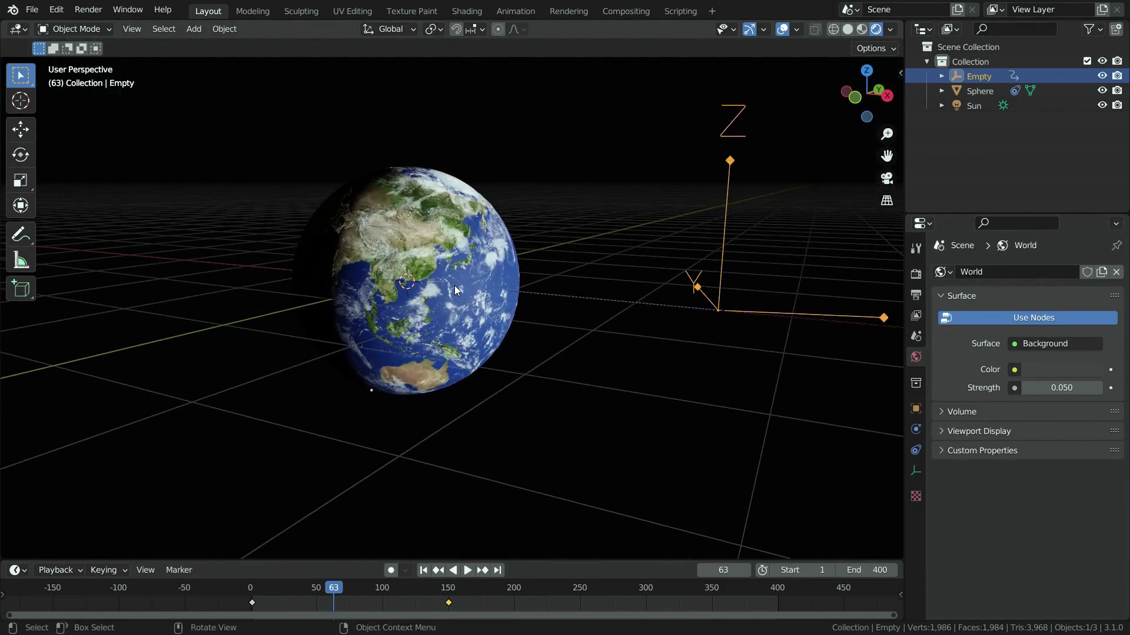
click(1102, 76)
middle_drag(341, 289, 379, 275)
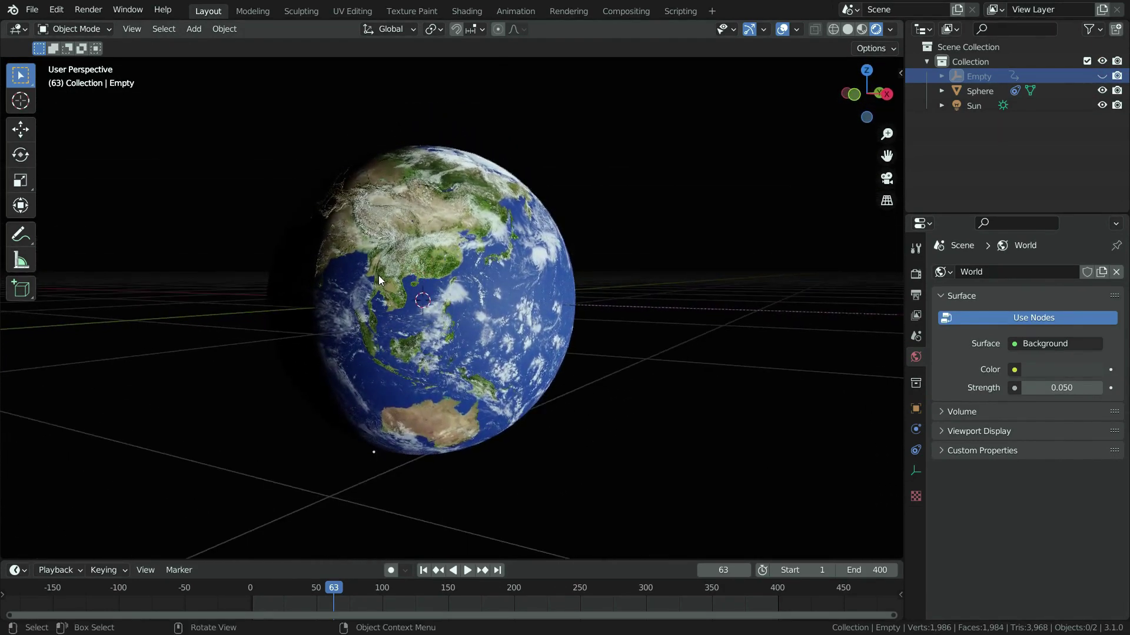
middle_drag(467, 304, 463, 312)
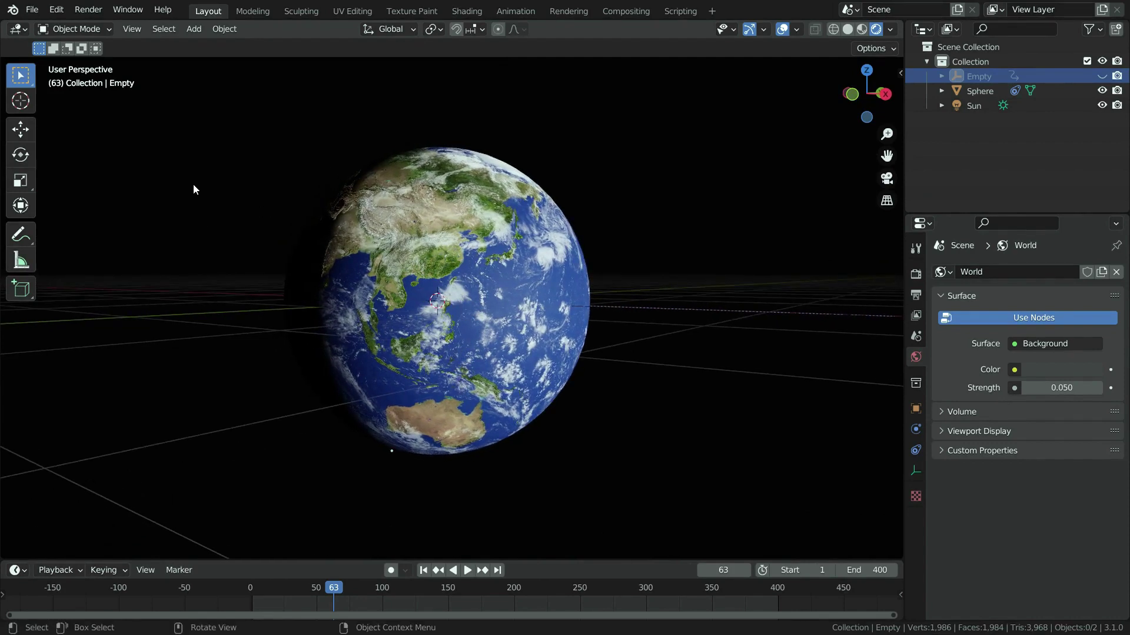
key(shift+a)
Add a camera aligned to the current view and dolly it back along its depth axis
click(202, 399)
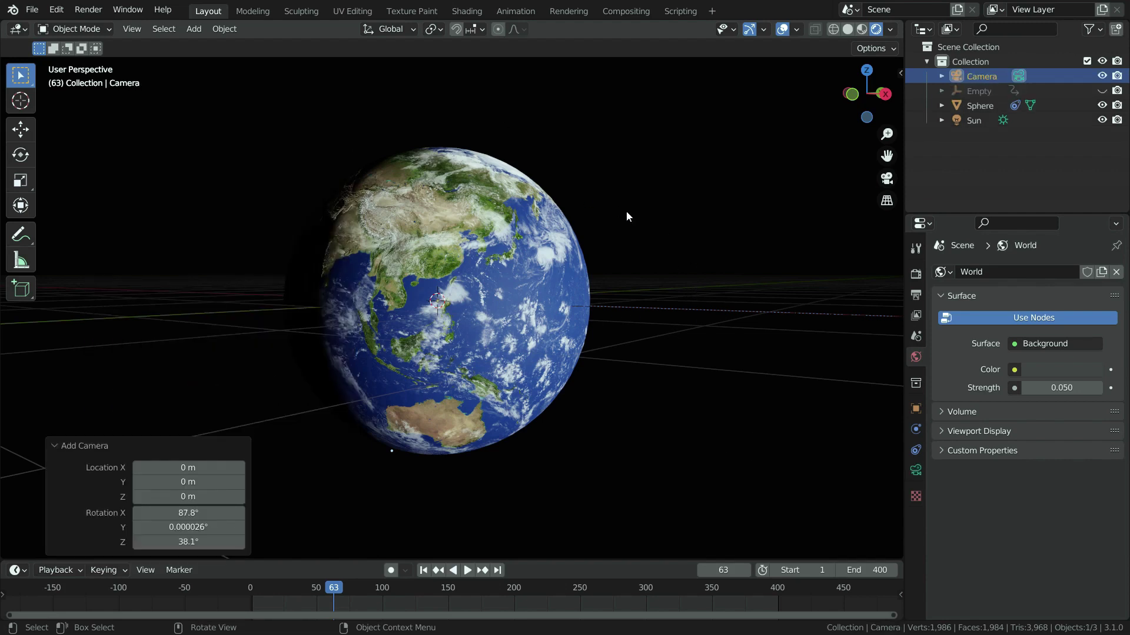
key(ctrl+alt+KP_0)
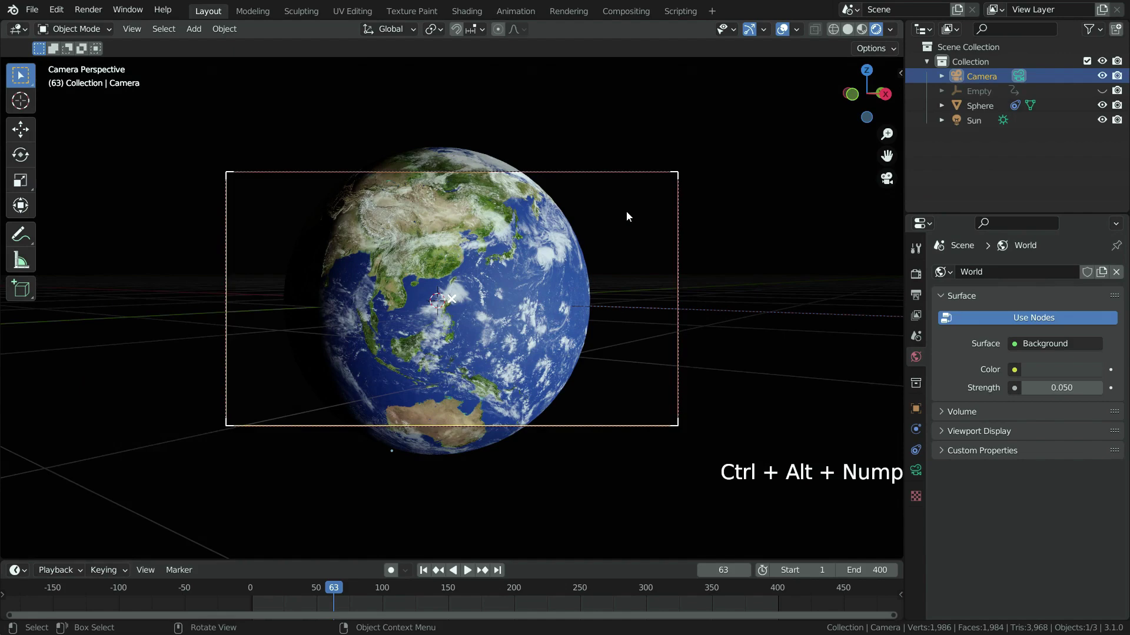
click(613, 175)
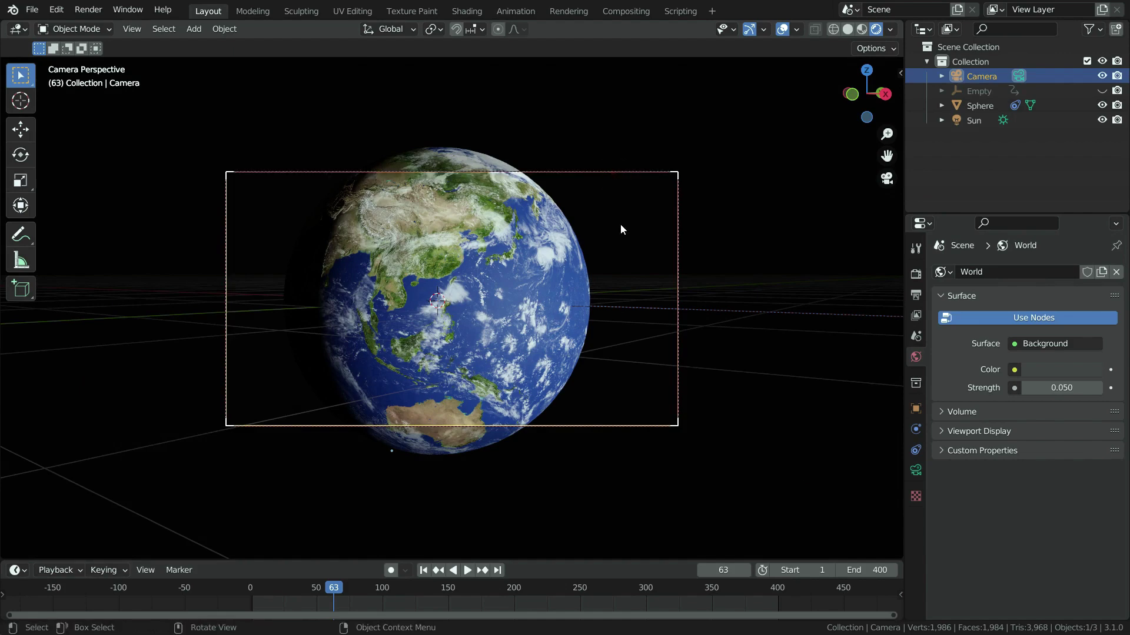
key(g)
key(z)
key(z)
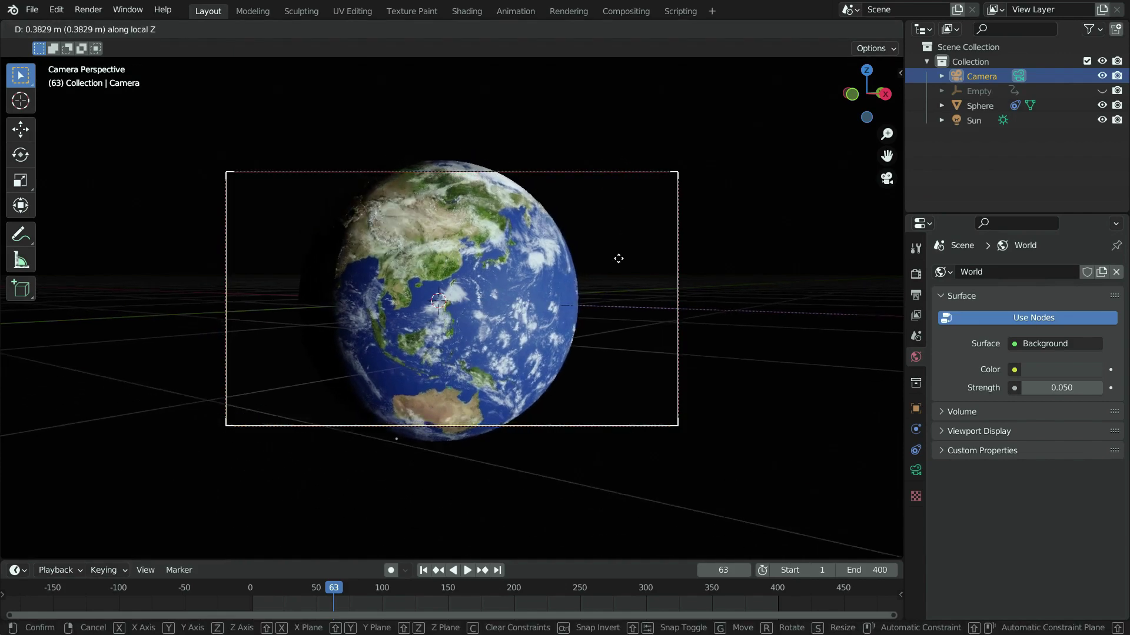
click(624, 283)
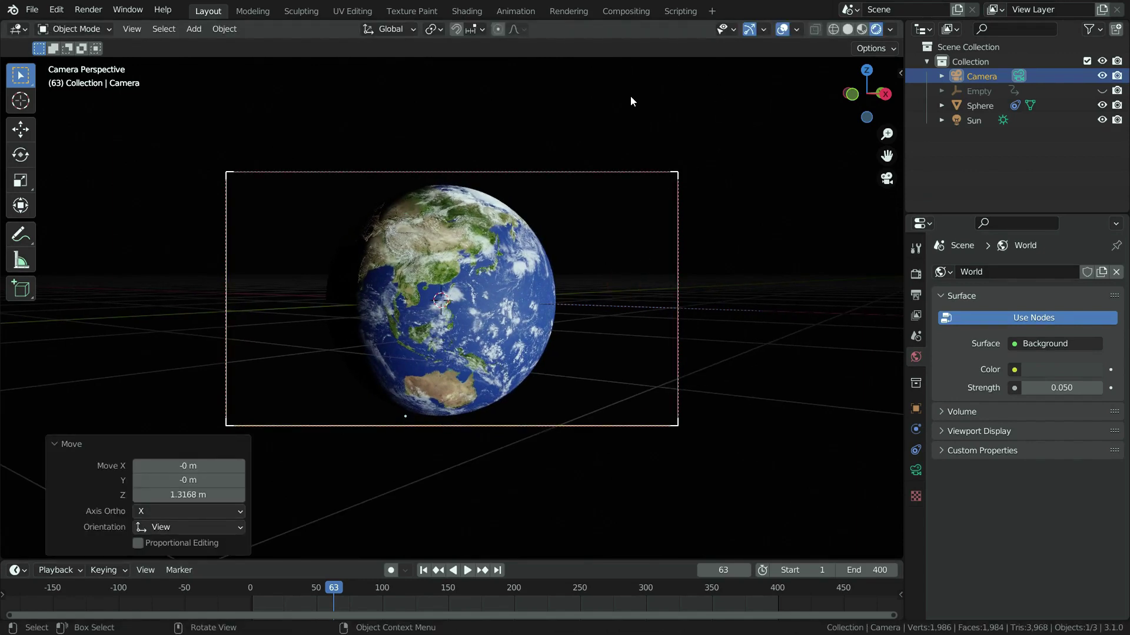
Shift the camera sideways to centre the Earth, and hide the viewport floor grid
click(568, 172)
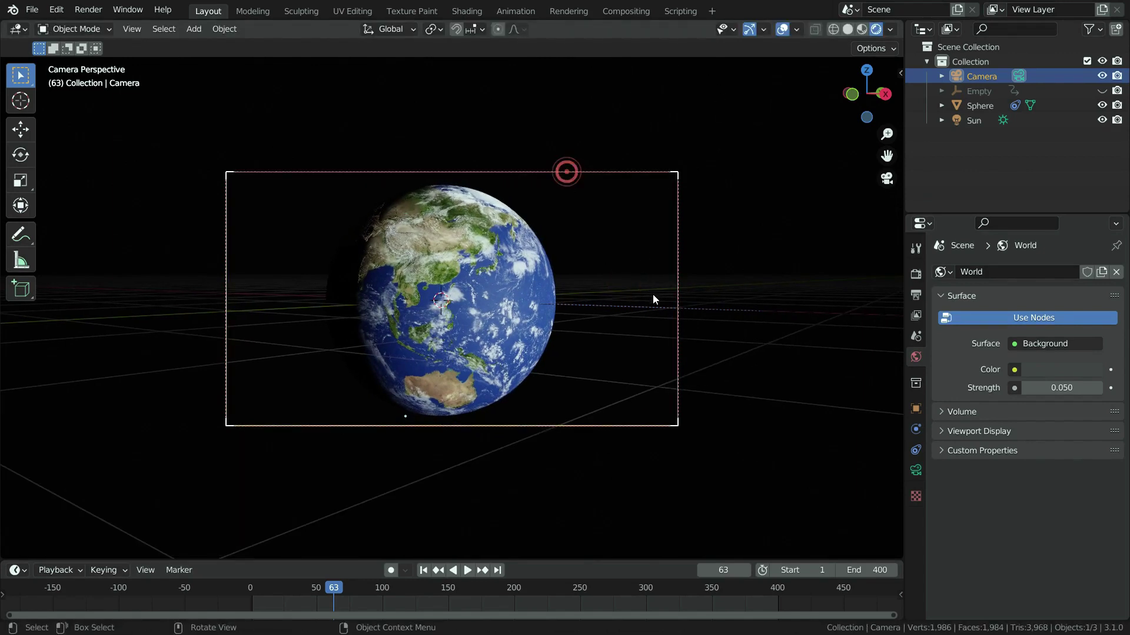
key(g)
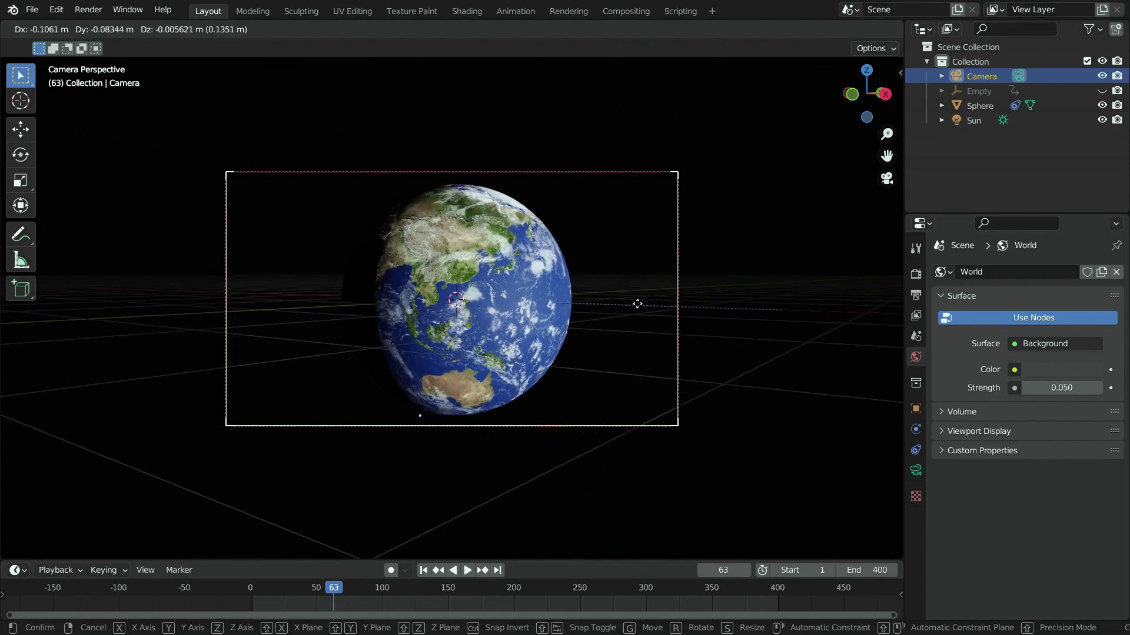
click(637, 304)
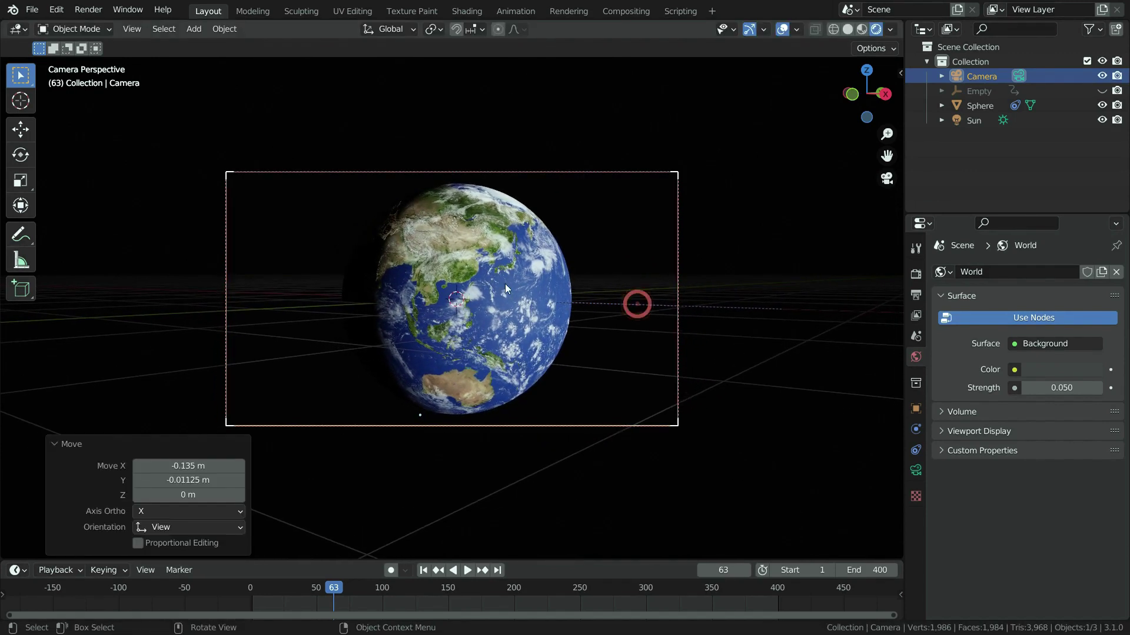
click(796, 29)
click(755, 99)
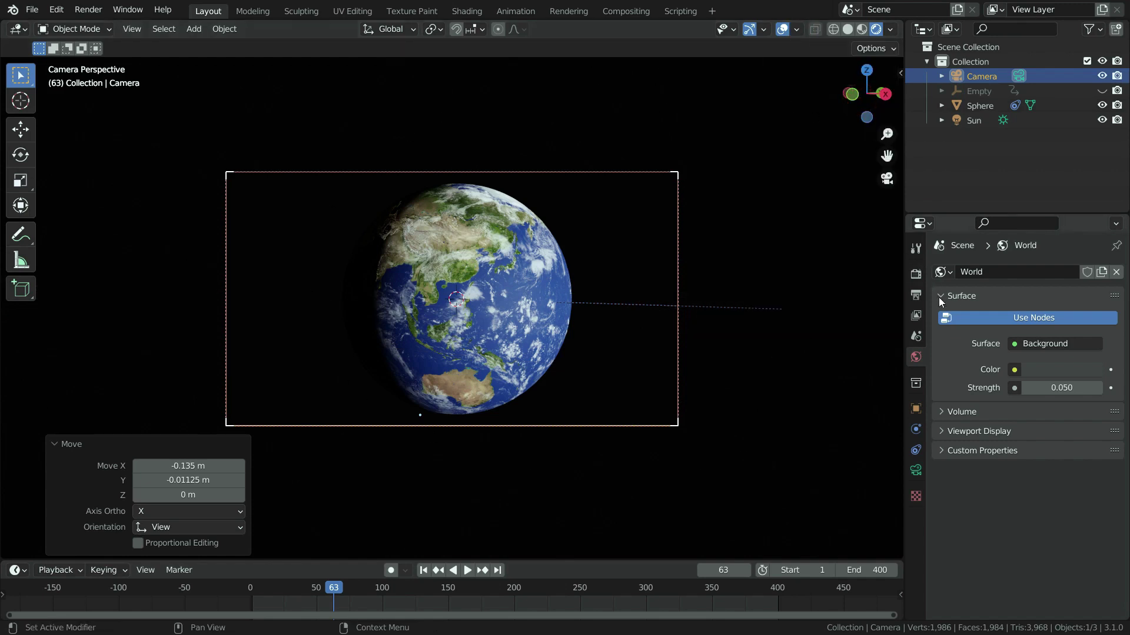
Set the Render samples to 64
click(915, 274)
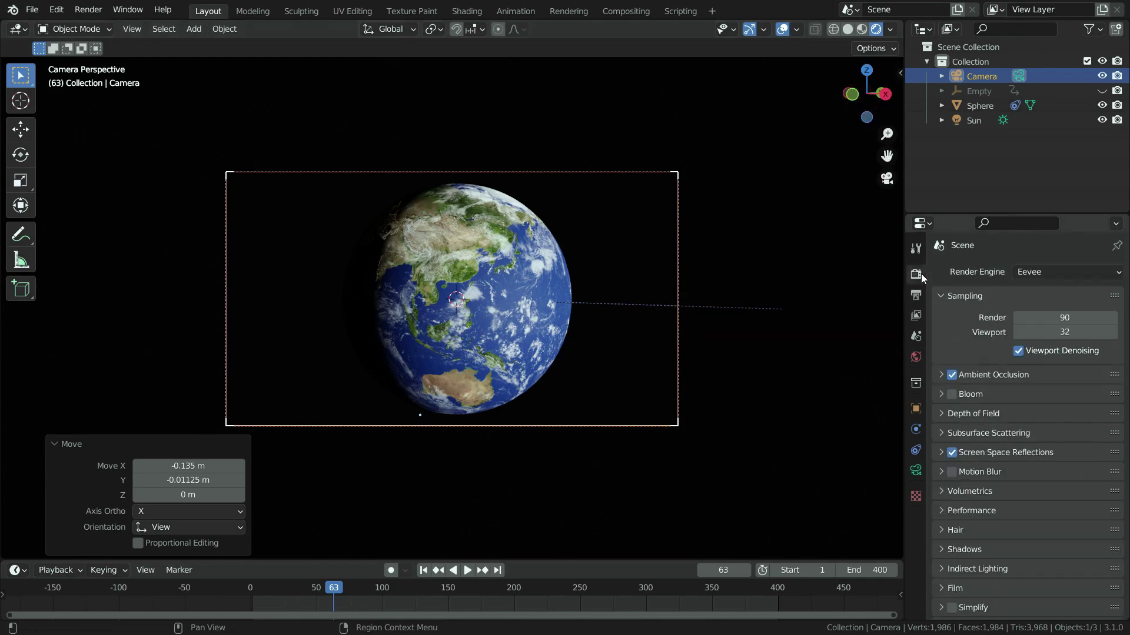
click(1065, 319)
text(64)
key(Return)
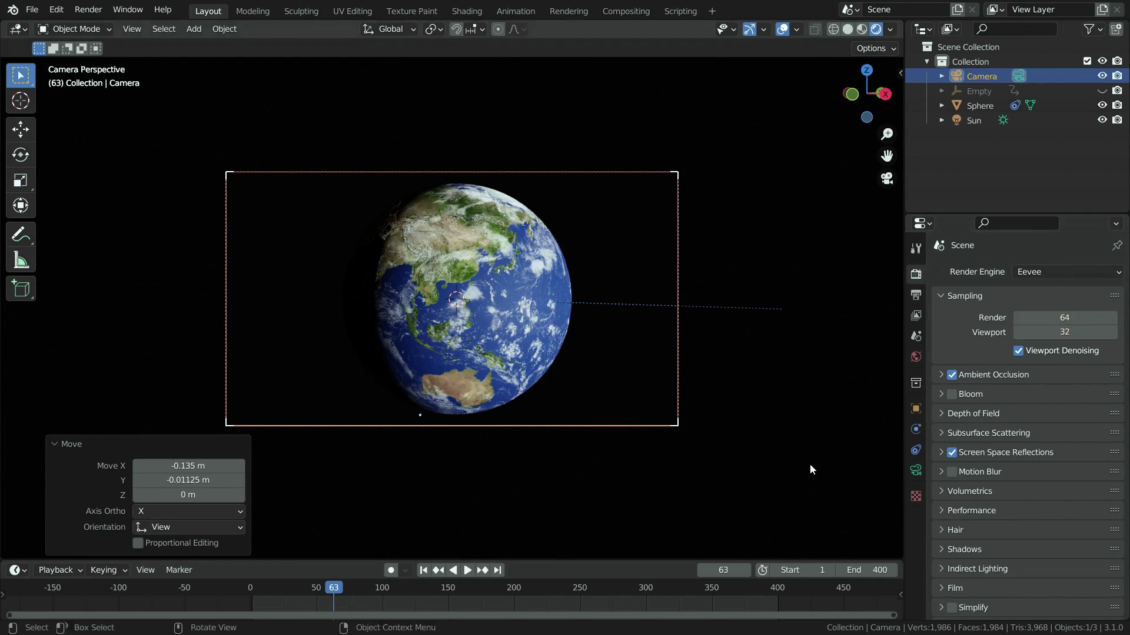
Enable Bloom with a blue colour, Threshold 0.35, Radius 5 and Intensity 0.1
click(944, 399)
scroll(1059, 357, down, 3)
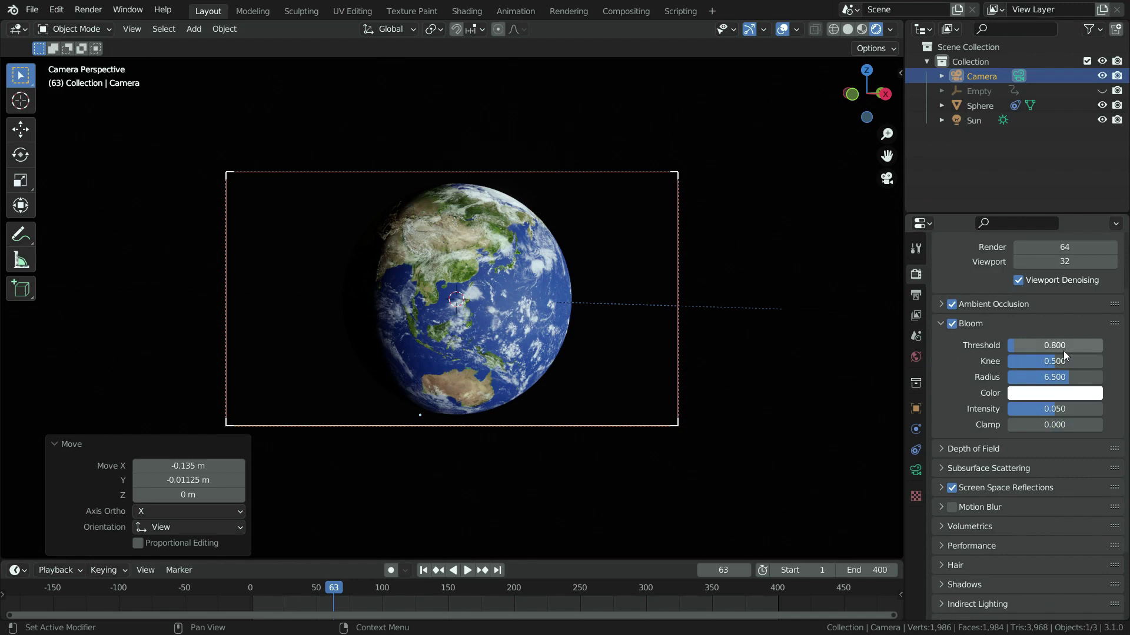
click(1053, 393)
drag(1027, 254, 1068, 216)
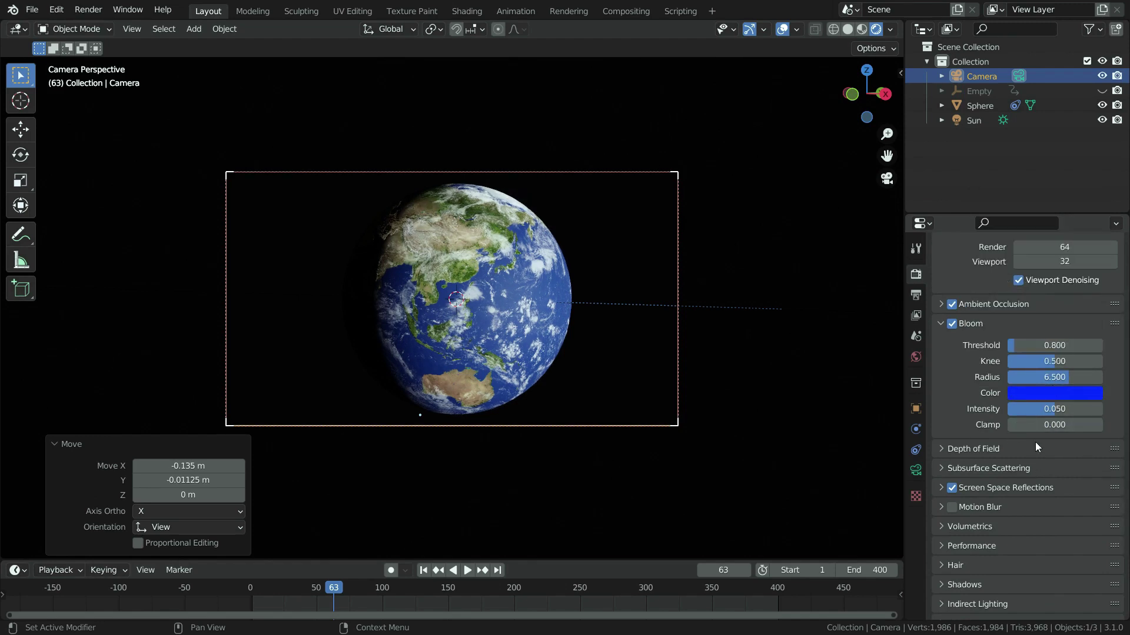
click(1067, 344)
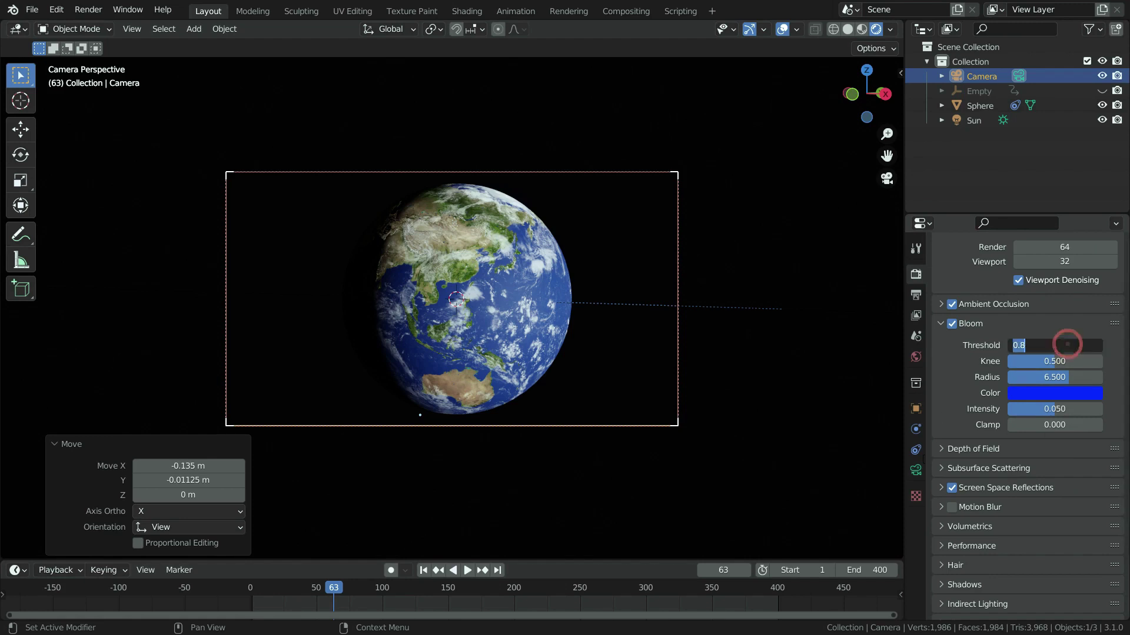
text(0.35)
key(Return)
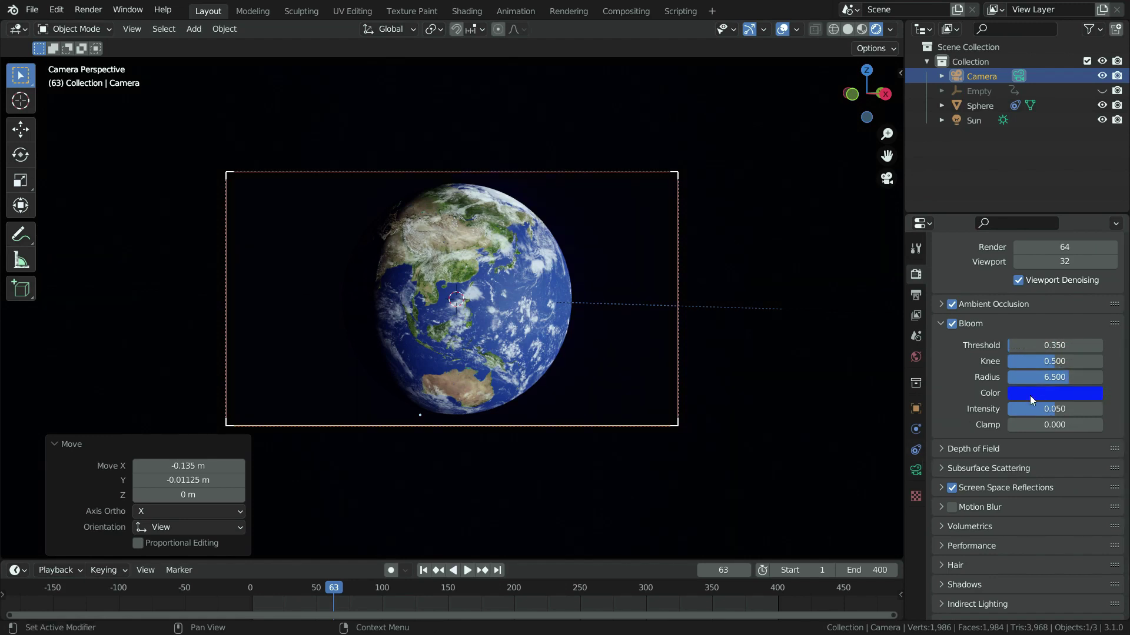
text(5)
key(Return)
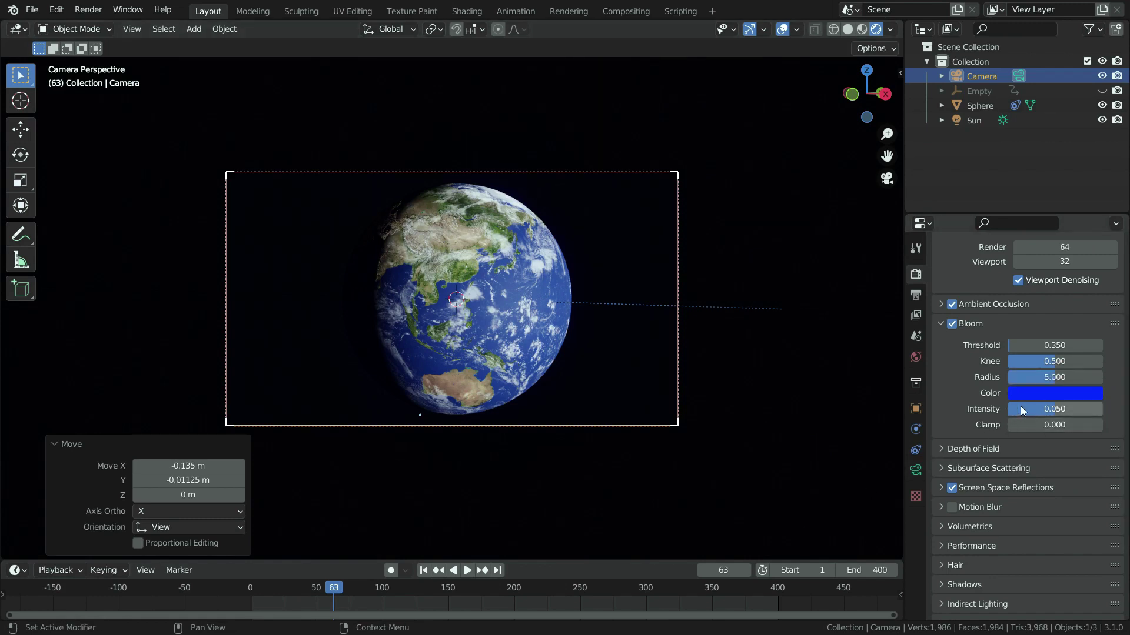
drag(1024, 409, 1046, 409)
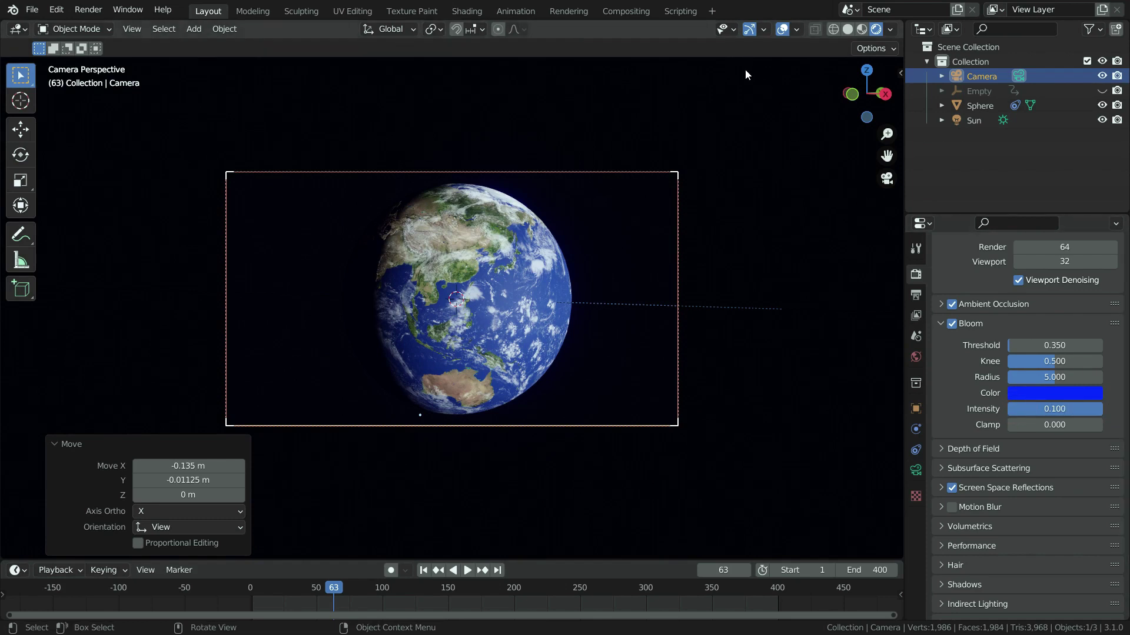
Set the render output folder to the Desktop
click(915, 299)
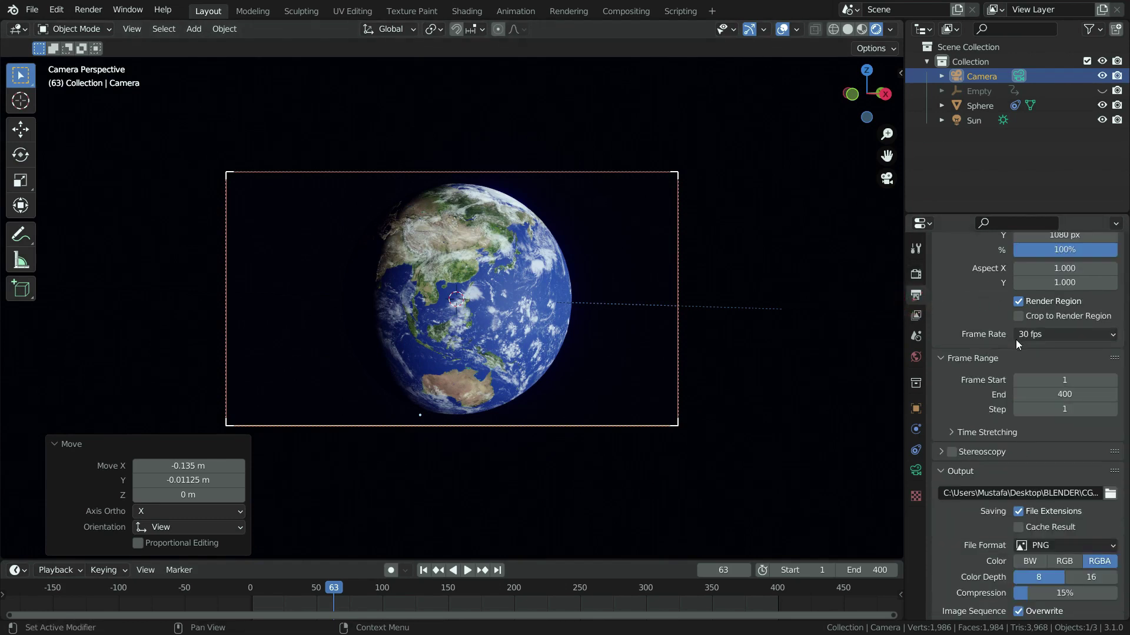
scroll(1016, 340, up, 3)
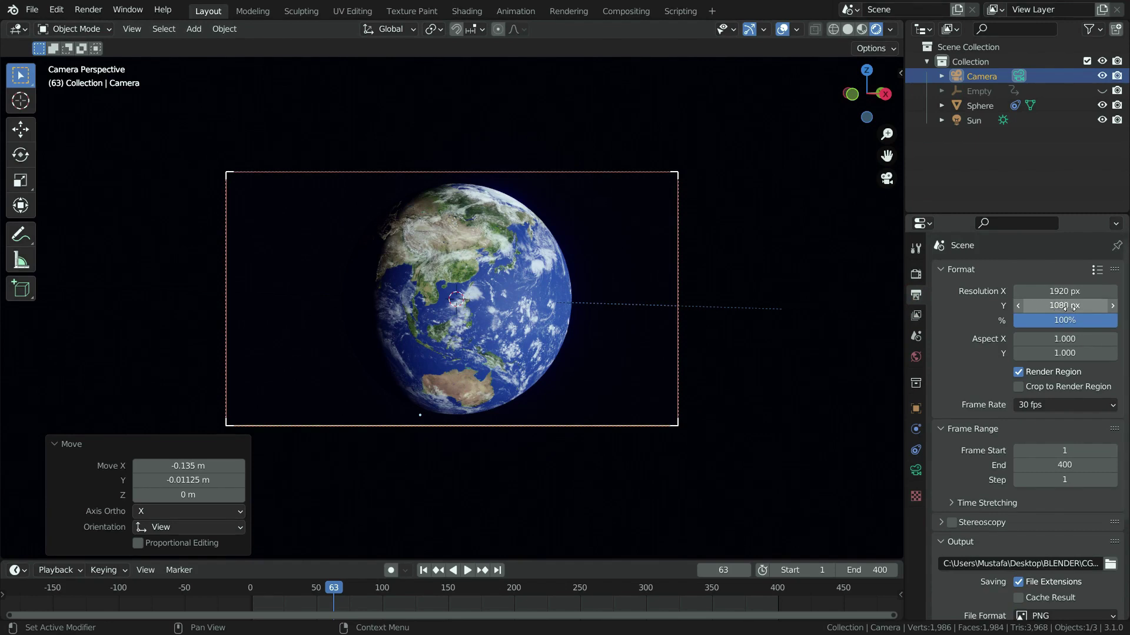
scroll(973, 387, down, 5)
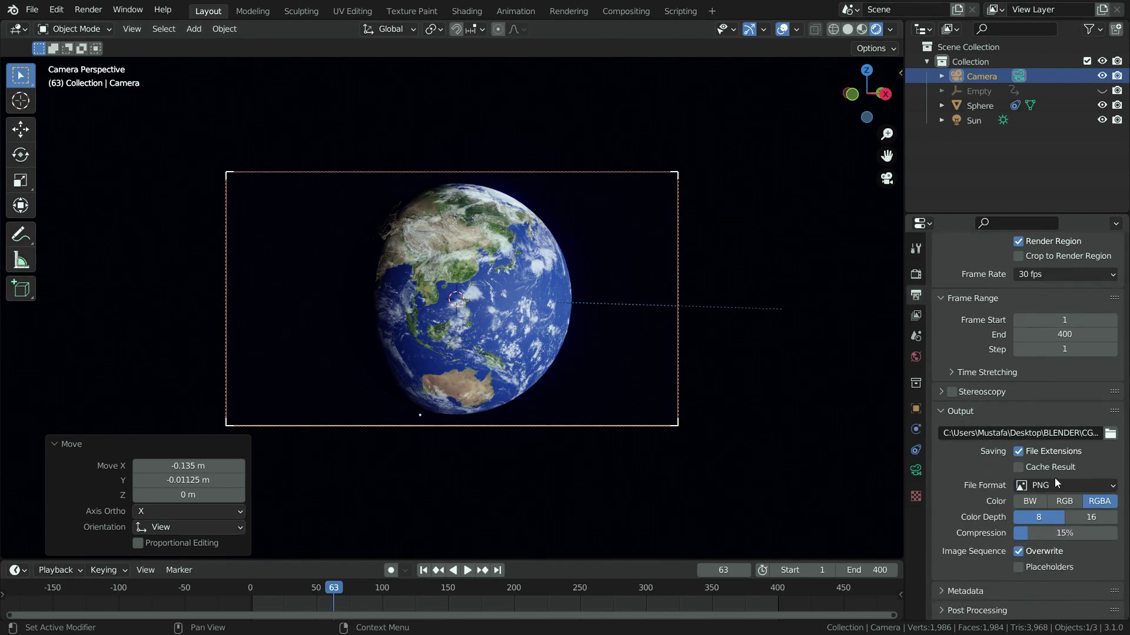
click(1084, 486)
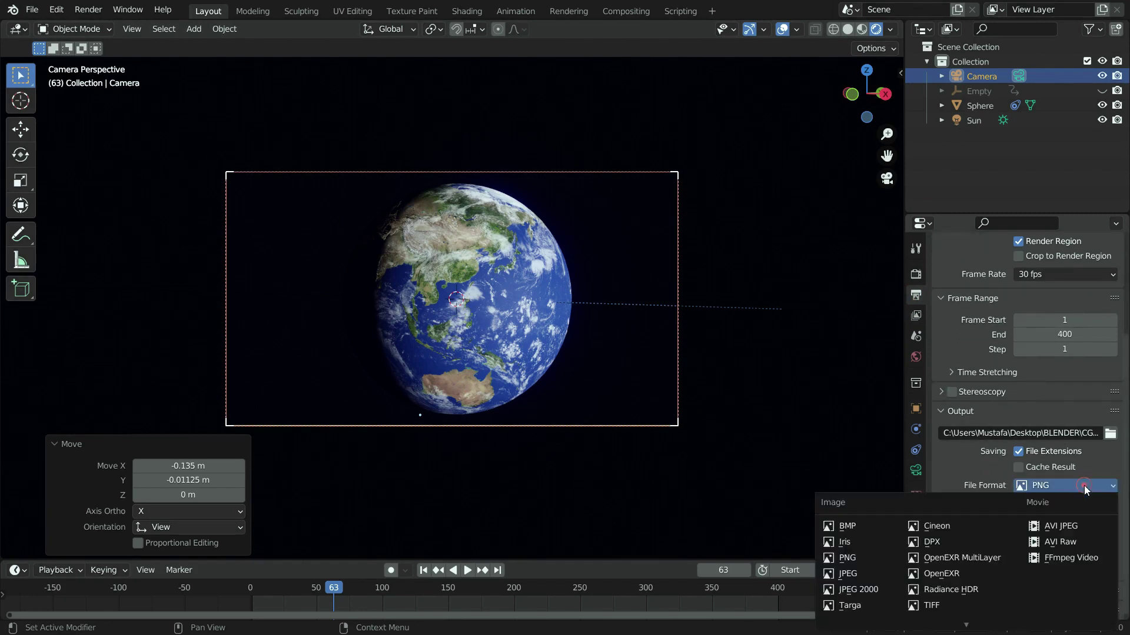
click(1110, 436)
click(363, 224)
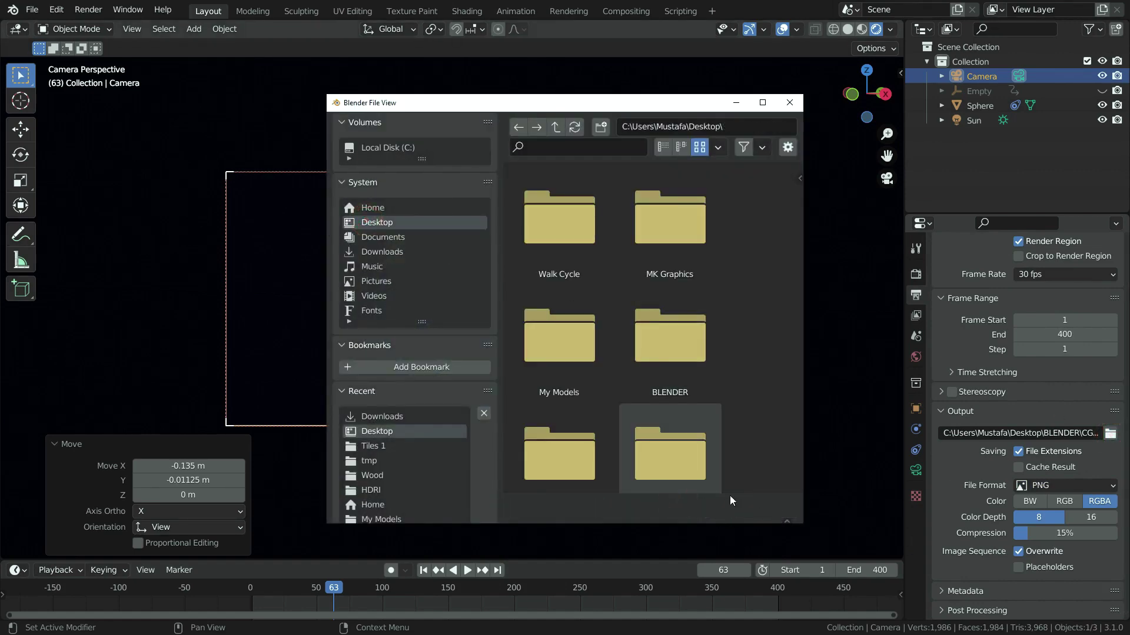
key(Return)
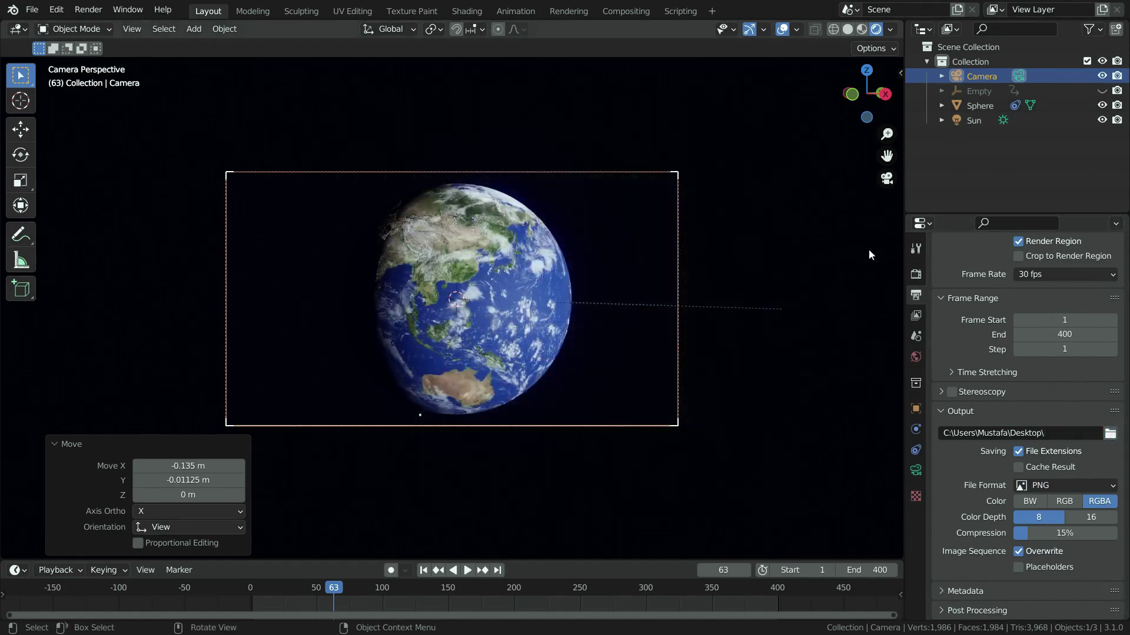
Switch the output File Format to FFmpeg Video with an MPEG-4 container
click(1059, 486)
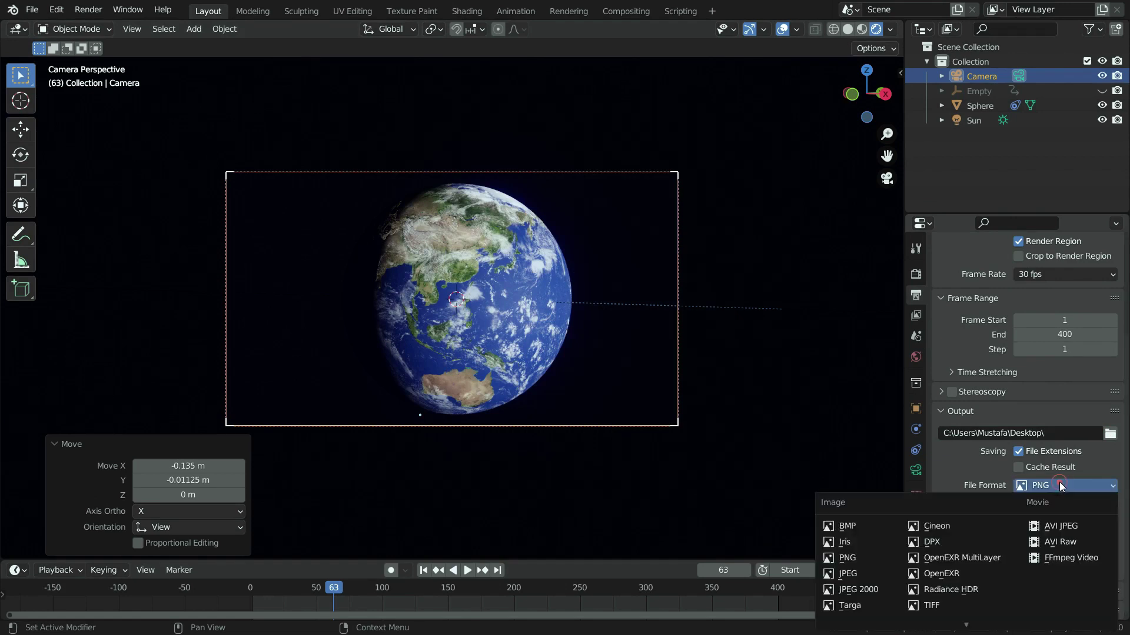
click(1064, 557)
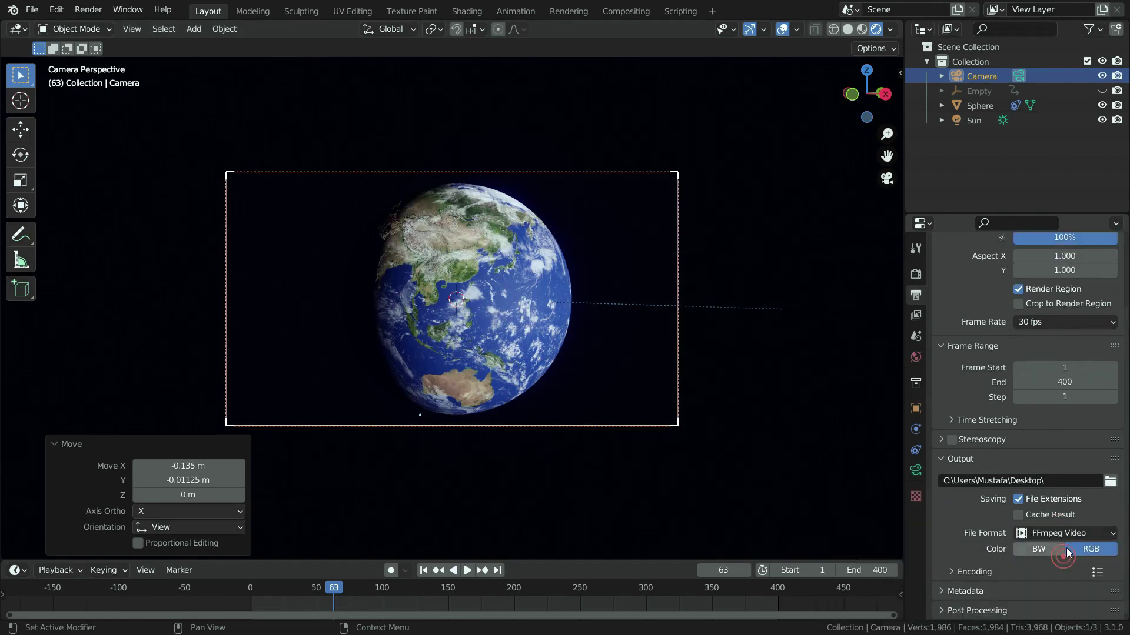
click(966, 574)
scroll(962, 556, down, 5)
click(1058, 474)
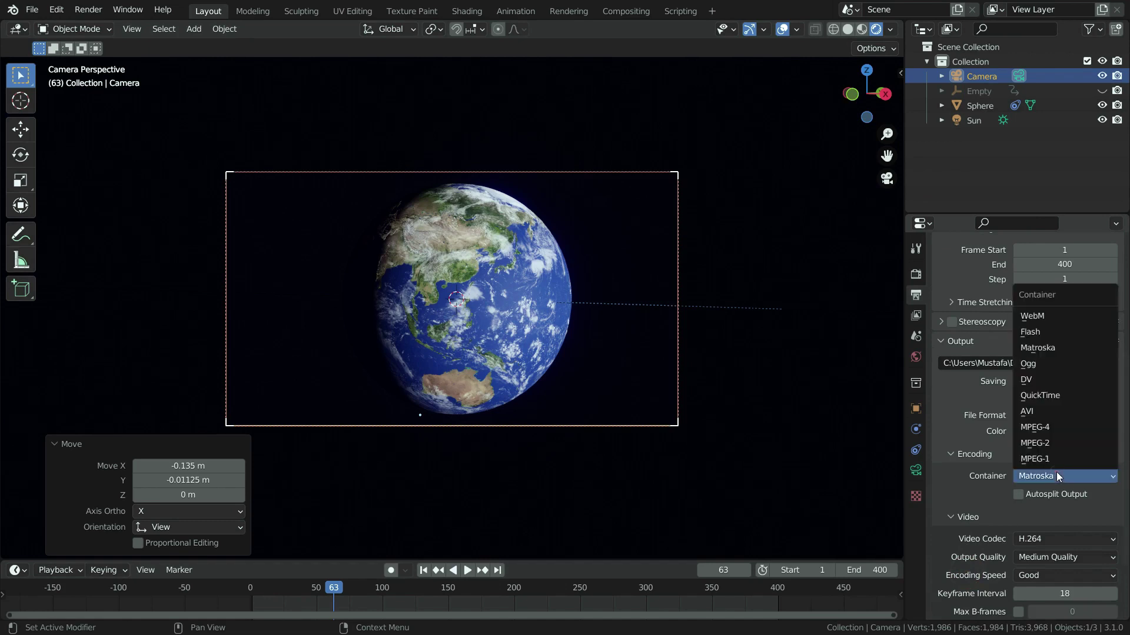
click(1039, 428)
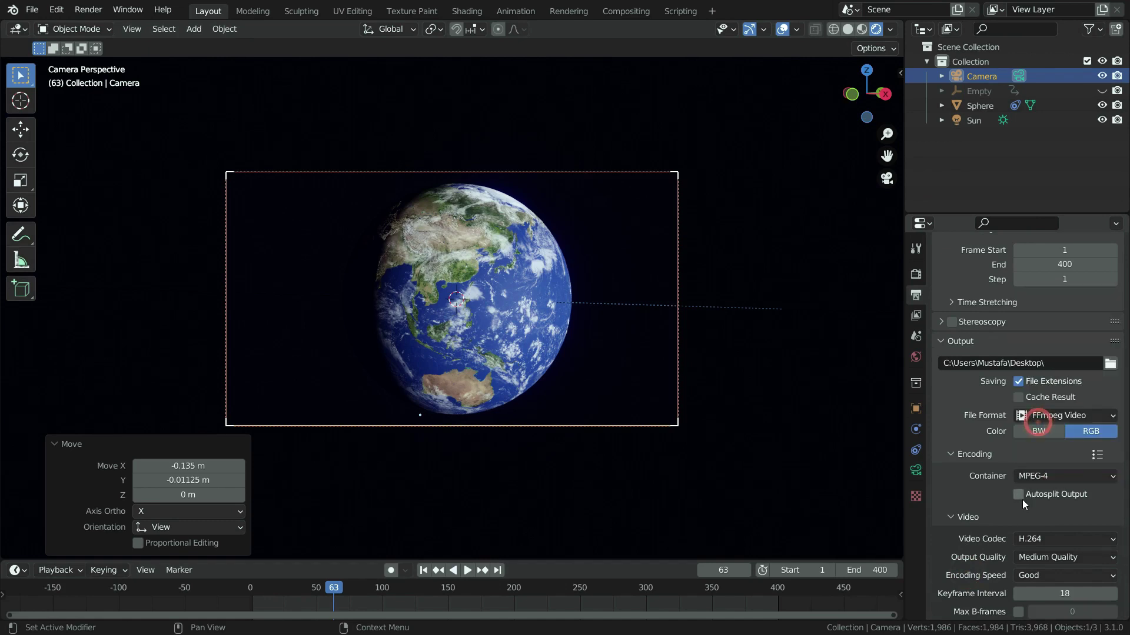
scroll(958, 548, up, 4)
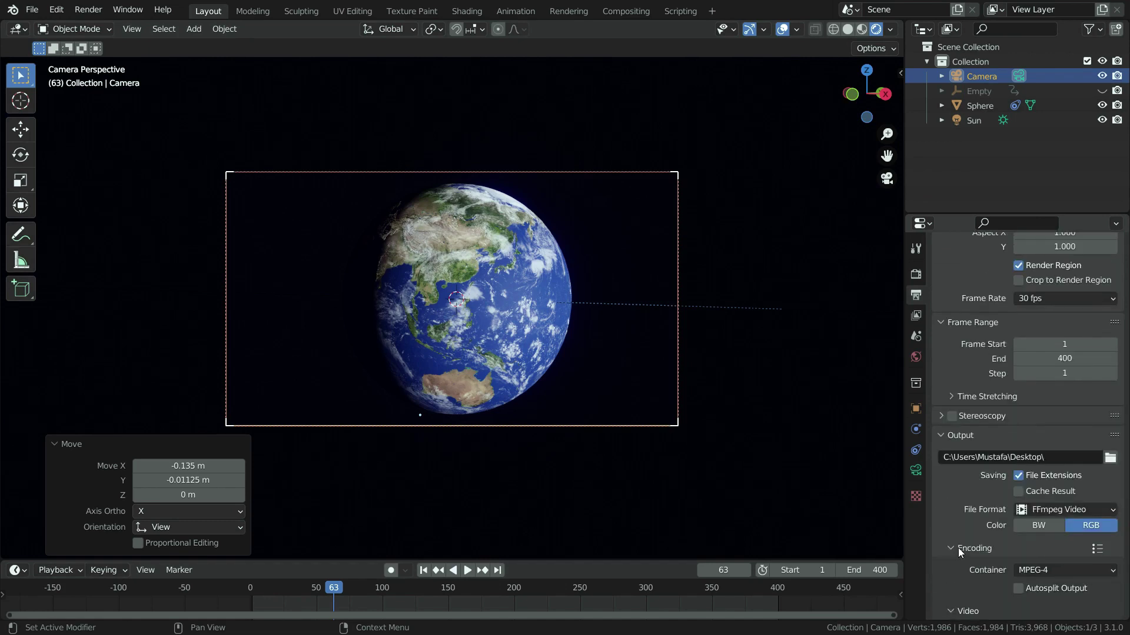
Start the render from the Render menu to open the render window
click(98, 10)
click(98, 27)
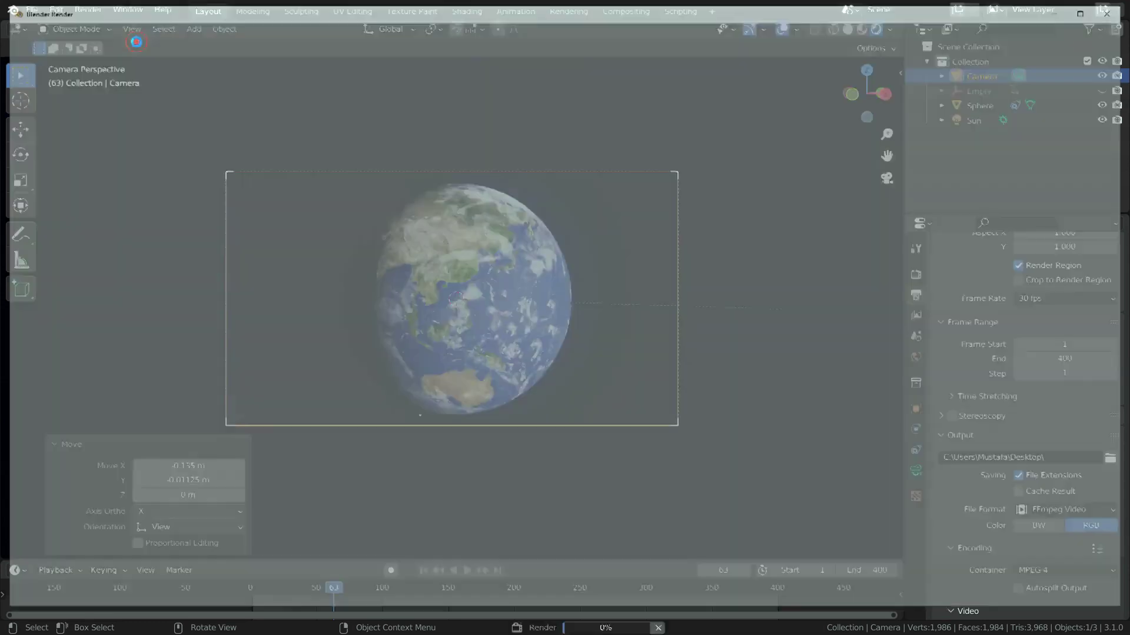